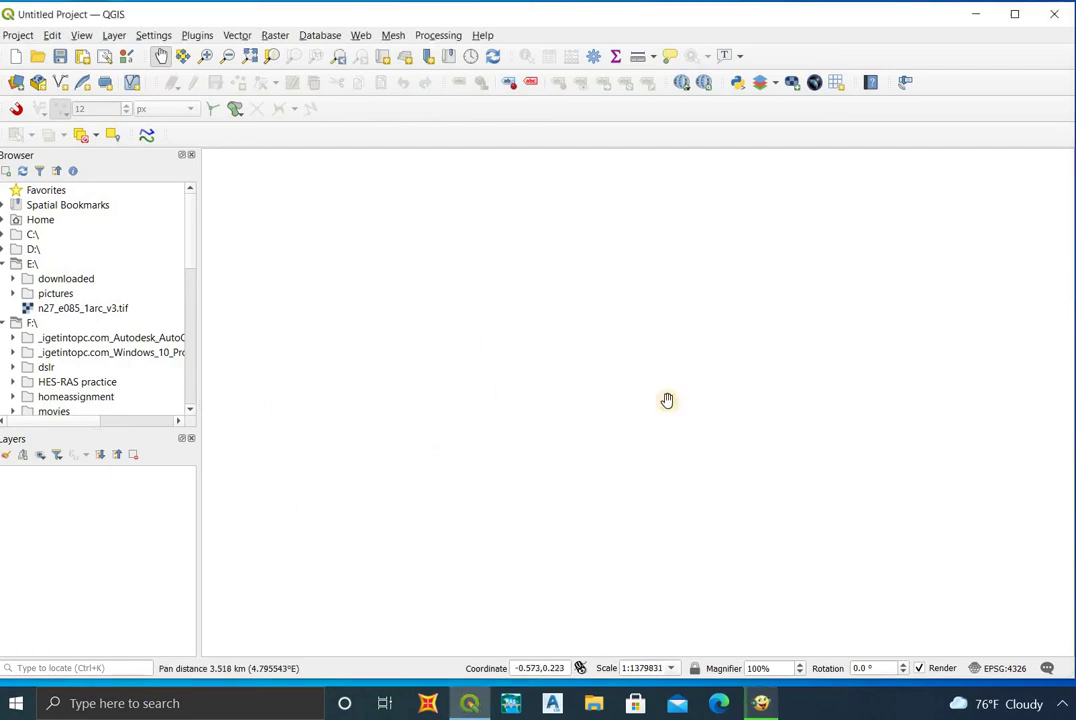
pyautogui.scroll(-2, 668, 401)
pyautogui.moveTo(551, 284); pyautogui.dragTo(440, 230)
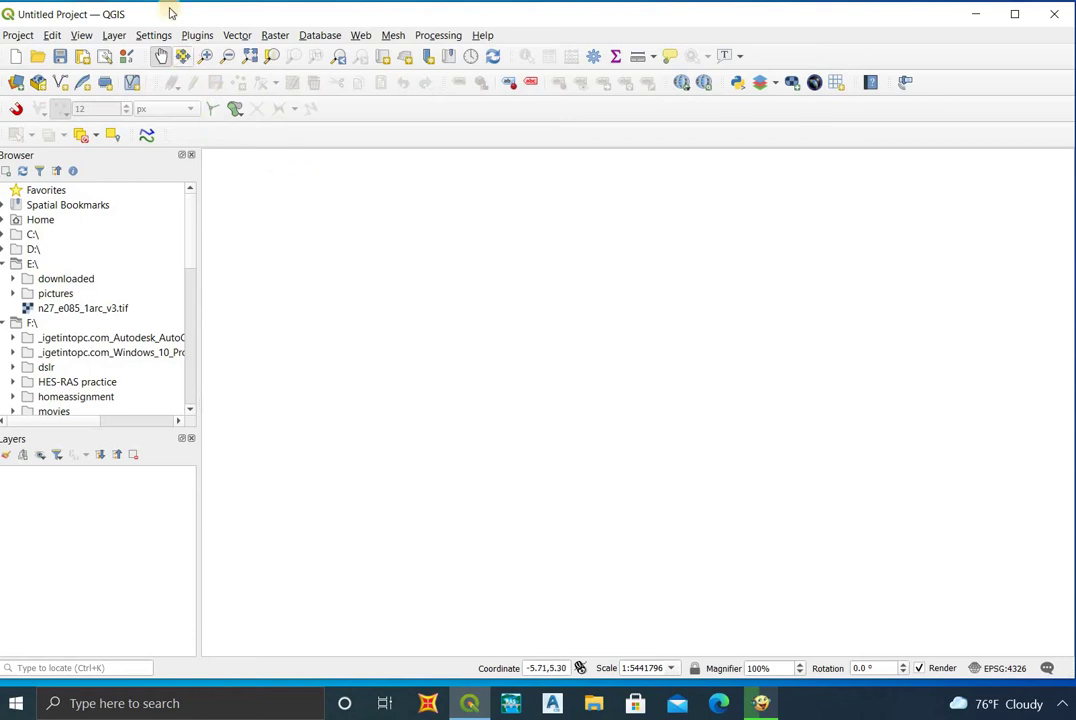
# - Search the not-installed plugins in the plugin manager for "quick", and clear the search
pyautogui.click(199, 36)
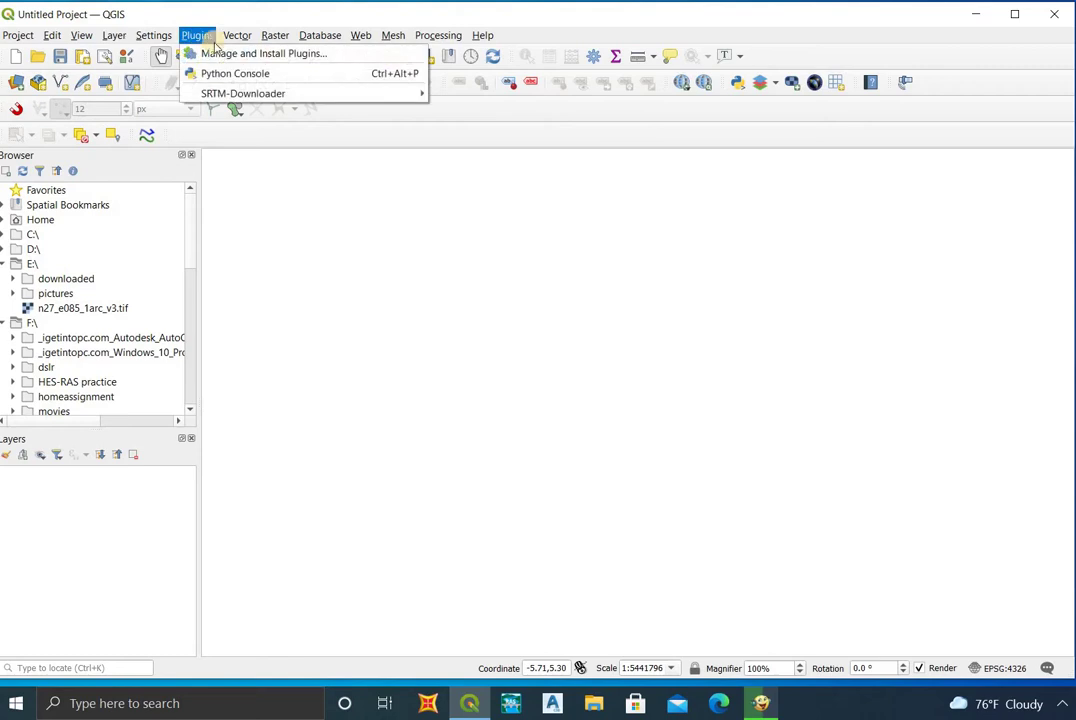
pyautogui.click(232, 56)
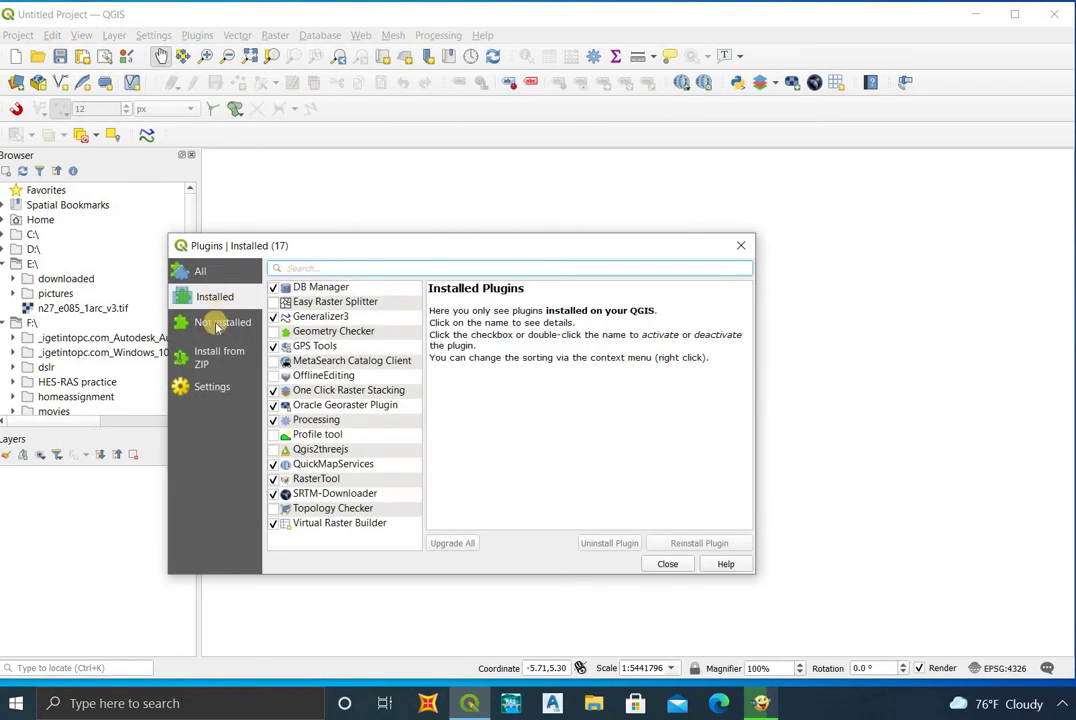
pyautogui.click(220, 321)
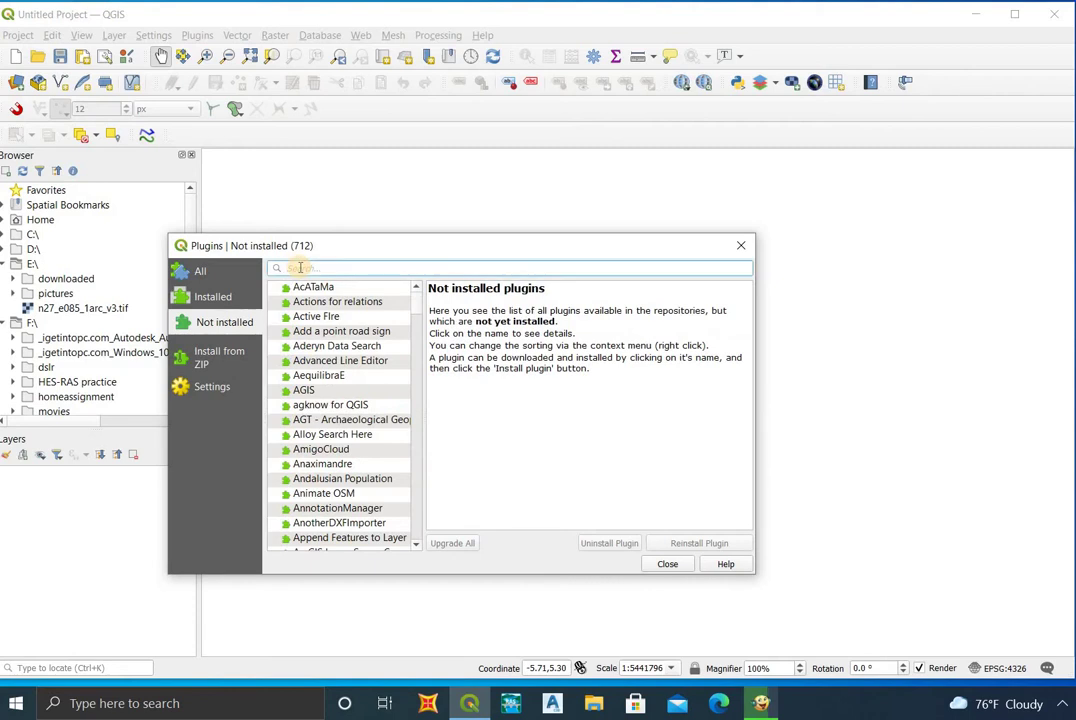
pyautogui.click(300, 268)
pyautogui.write('quick')
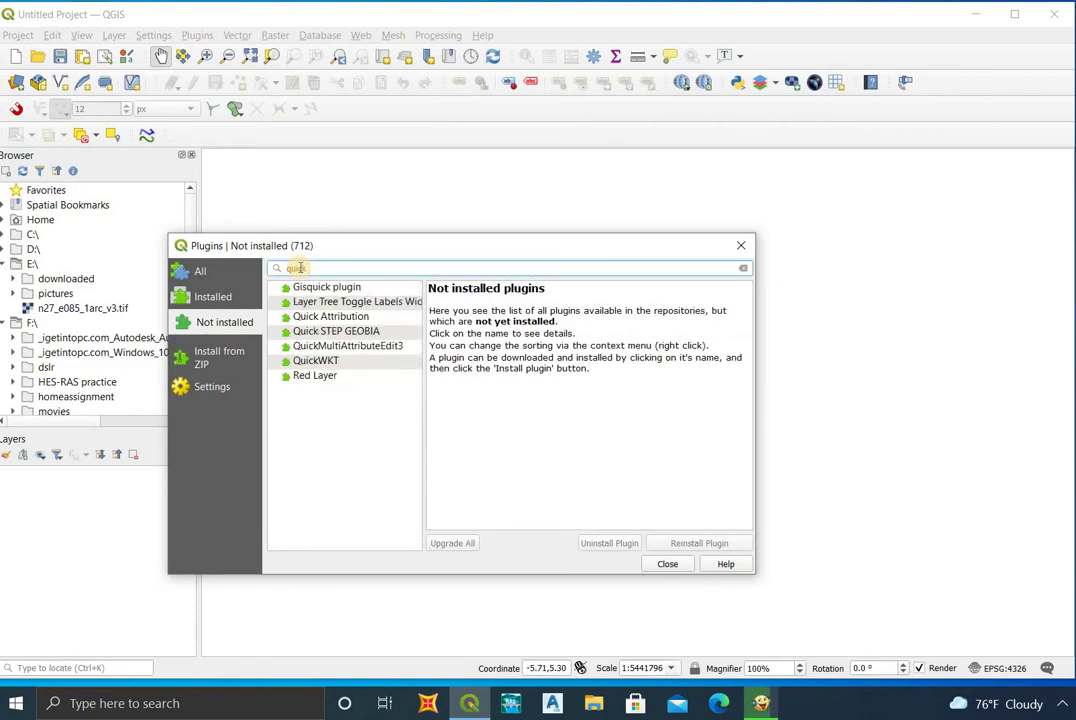
pyautogui.press('BackSpace')
pyautogui.press('BackSpace')
pyautogui.press('BackSpace')
pyautogui.press('BackSpace')
pyautogui.press('BackSpace')
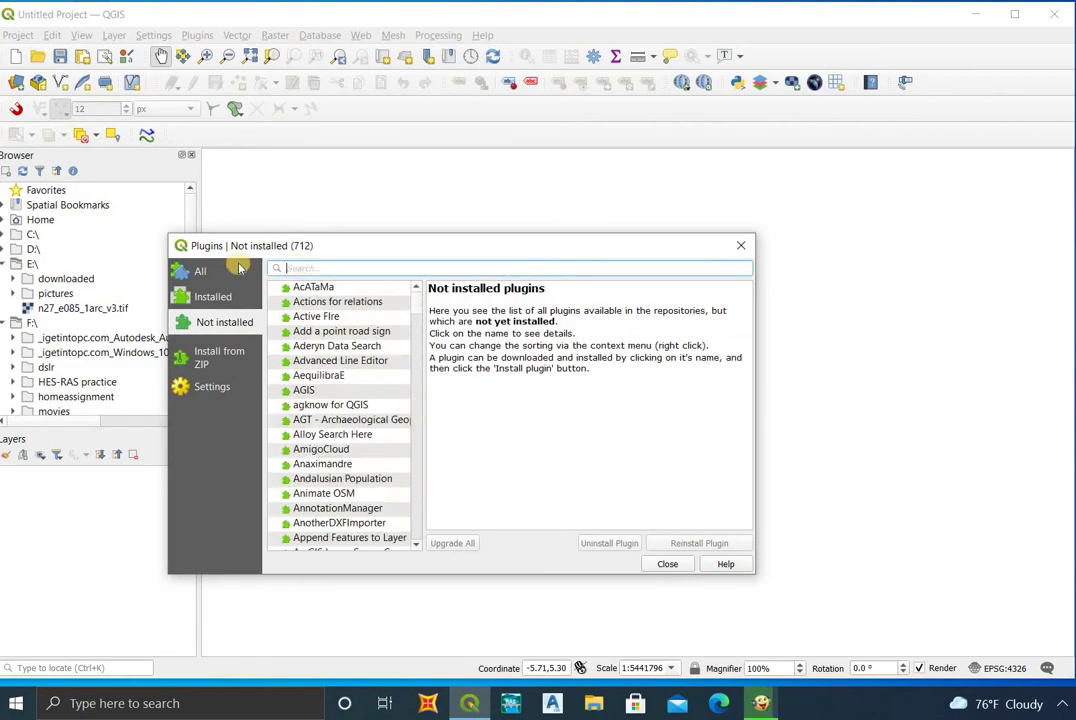
# - Check the installed plugins for SRTM-Downloader and, by searching "quick", for QuickMapServices; close the plugin manager
pyautogui.click(205, 300)
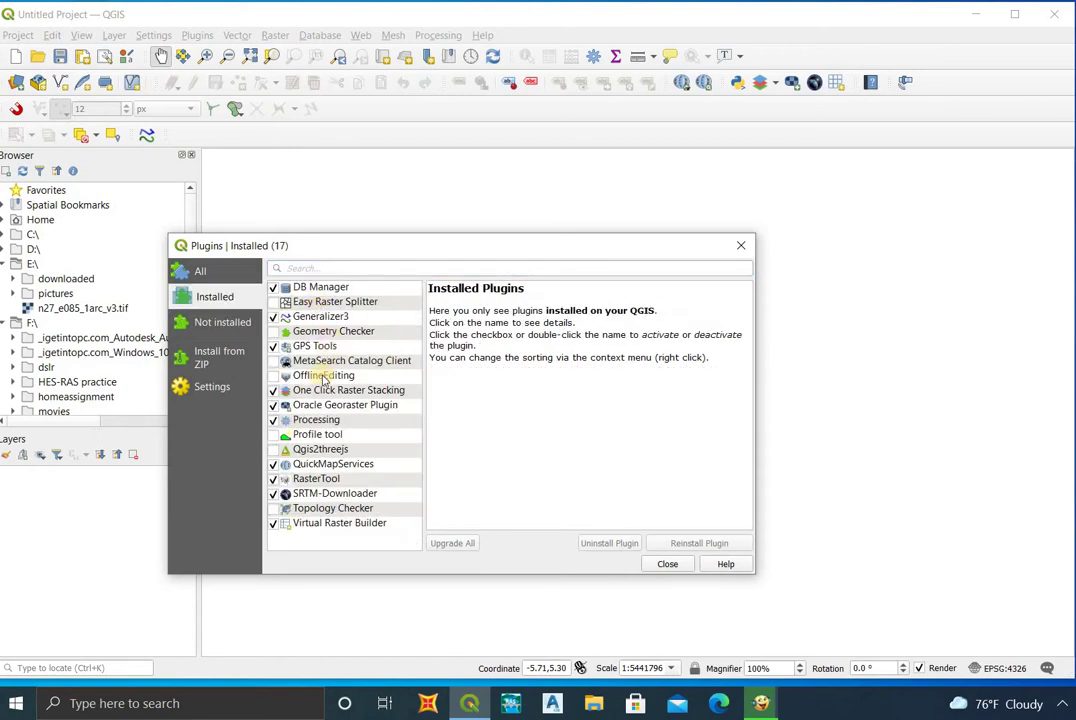
pyautogui.click(312, 493)
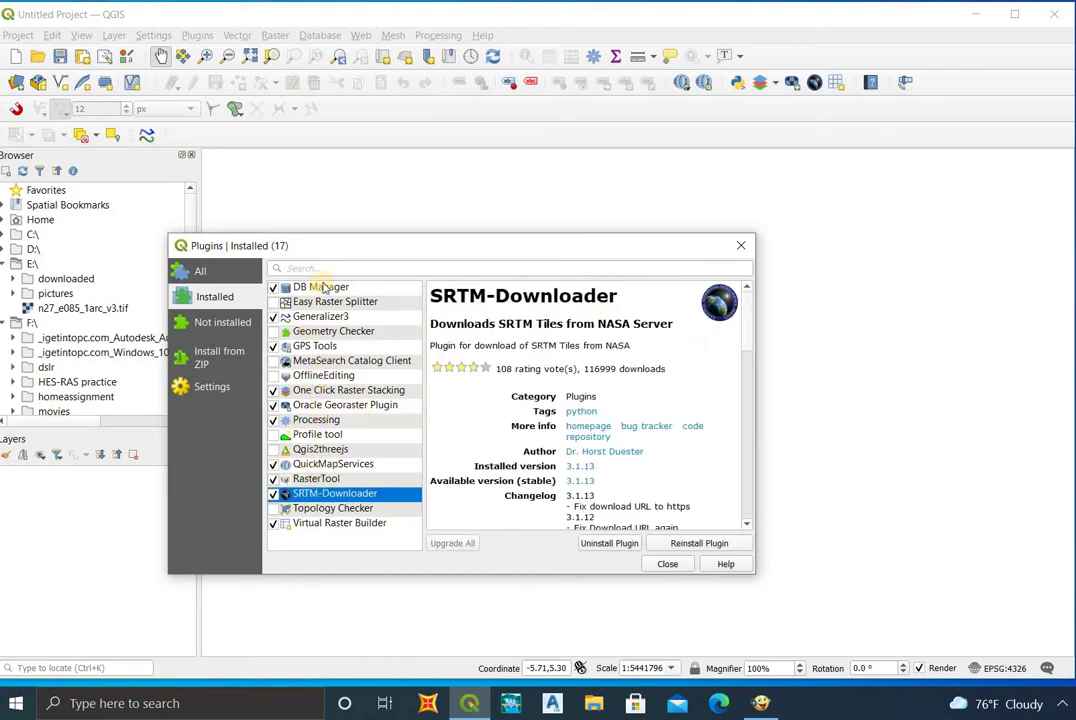
pyautogui.click(318, 268)
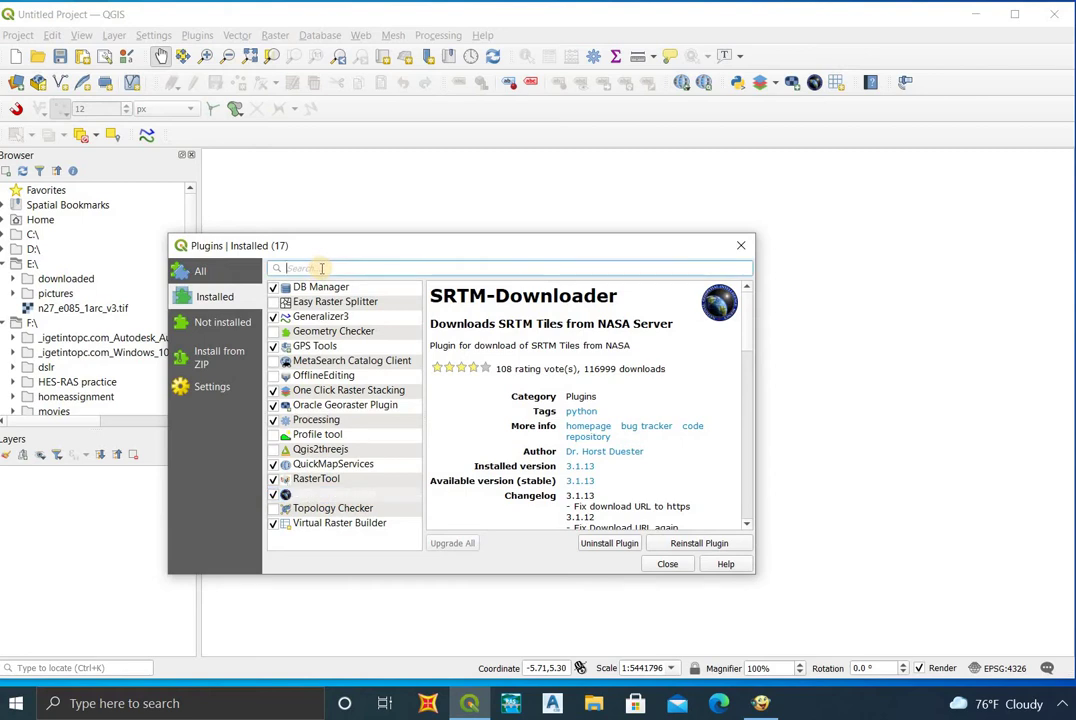
pyautogui.write('quick')
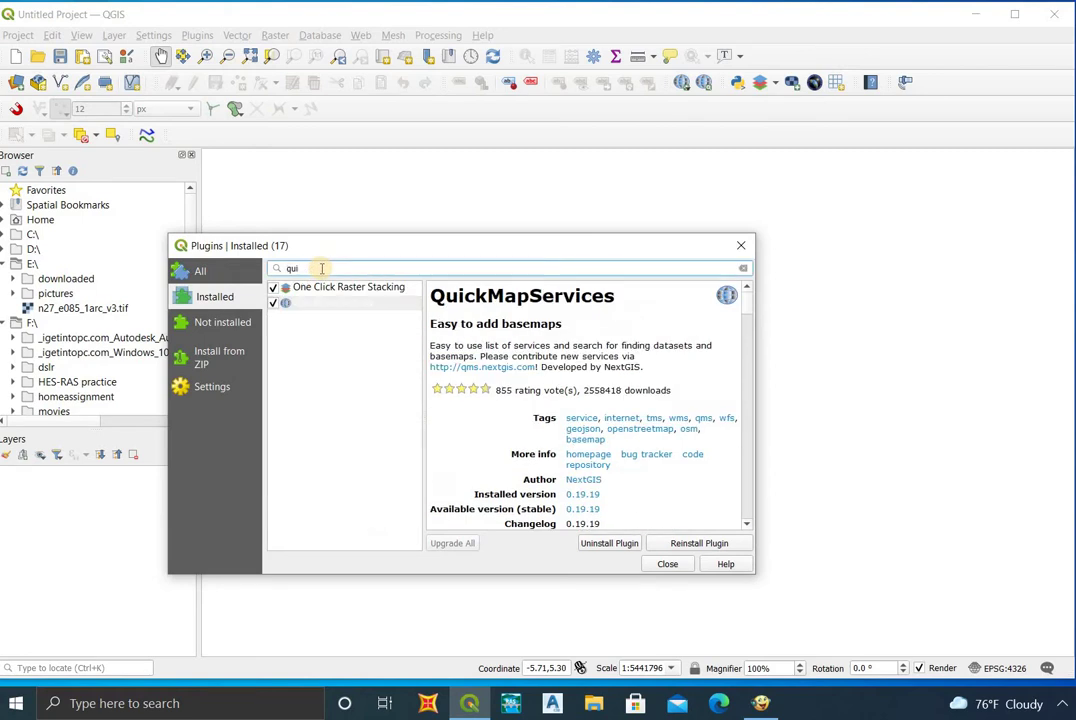
pyautogui.click(738, 245)
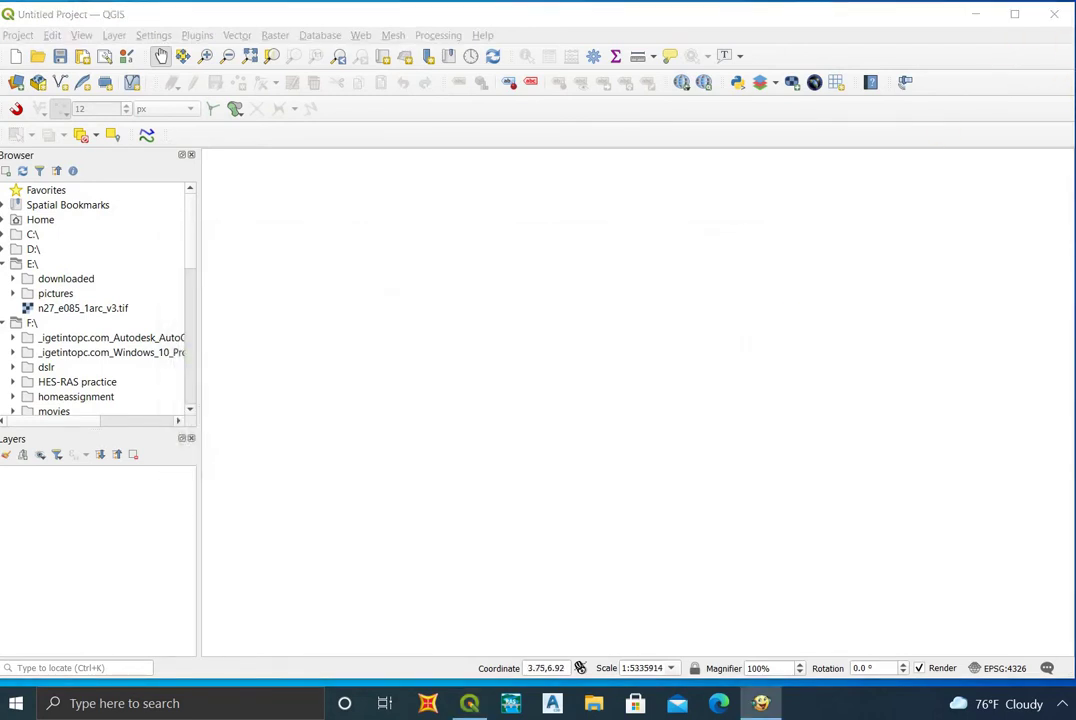
# - Add the OSM Standard basemap to the project with QuickMapServices
pyautogui.click(374, 42)
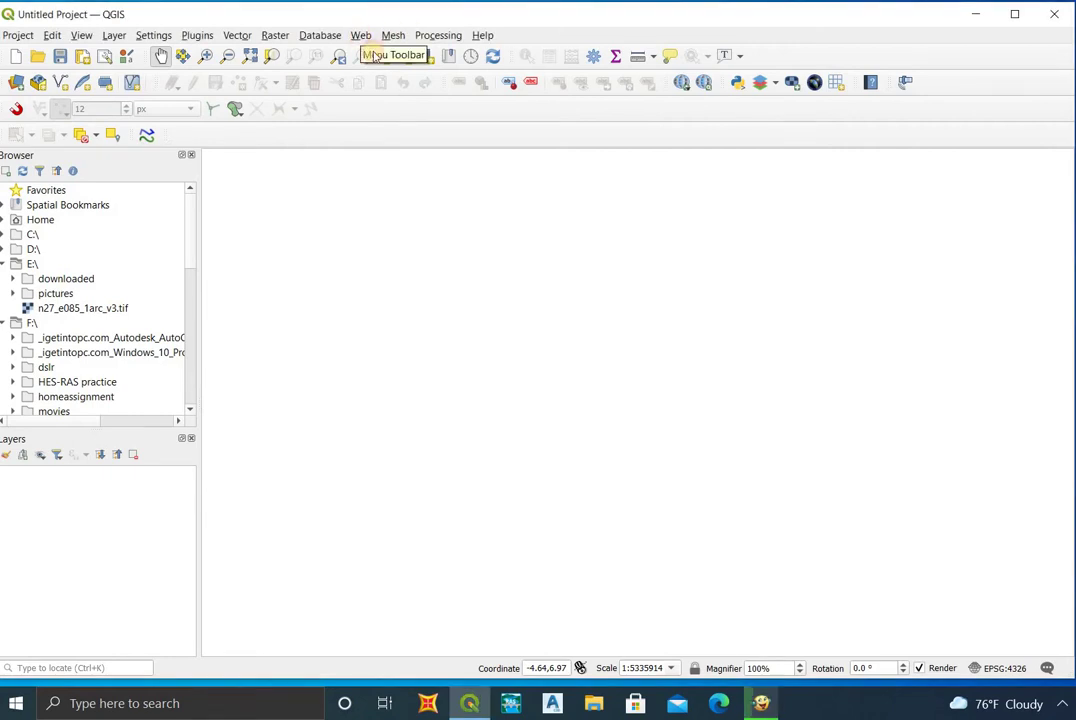
pyautogui.click(361, 38)
pyautogui.moveTo(434, 54)
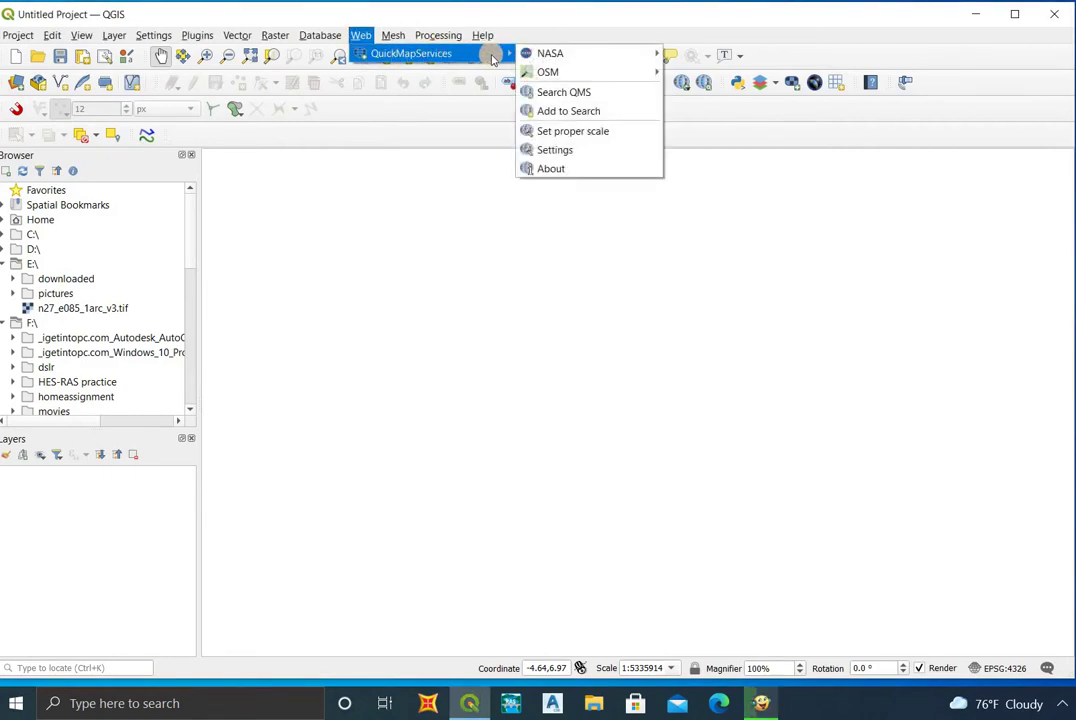
pyautogui.moveTo(631, 78)
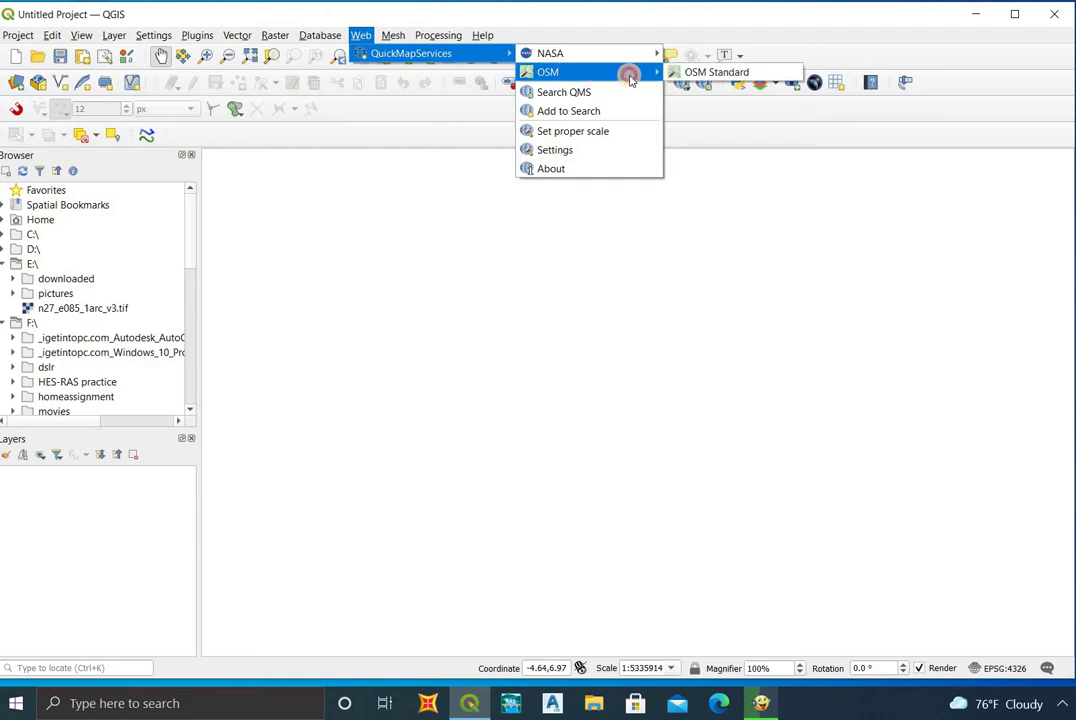
pyautogui.click(697, 74)
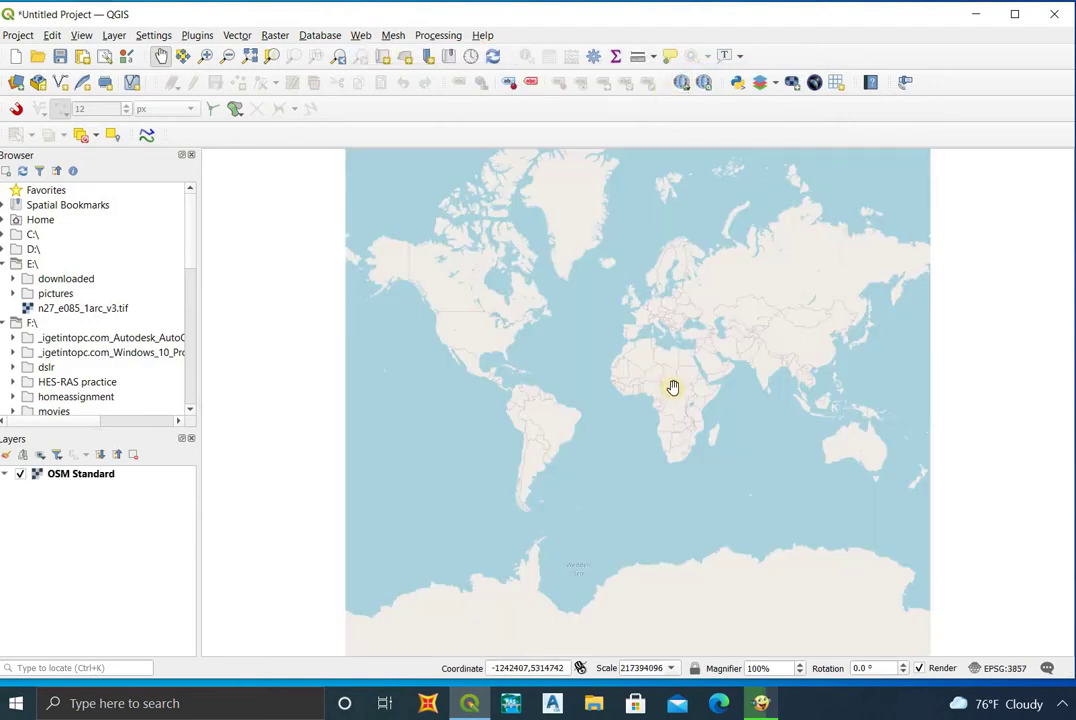
# - Locate the river valley around Bhindabari, northwest of Pokhara in Nepal, on the OSM basemap
pyautogui.moveTo(660, 432); pyautogui.dragTo(579, 432)
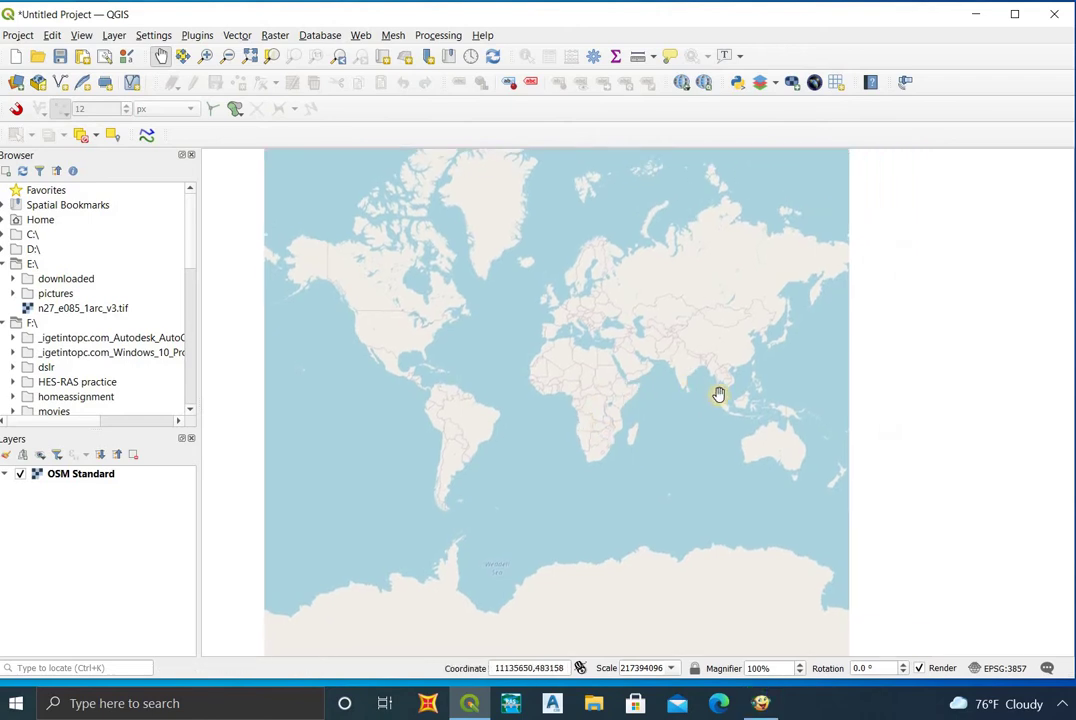
pyautogui.scroll(3, 590, 300)
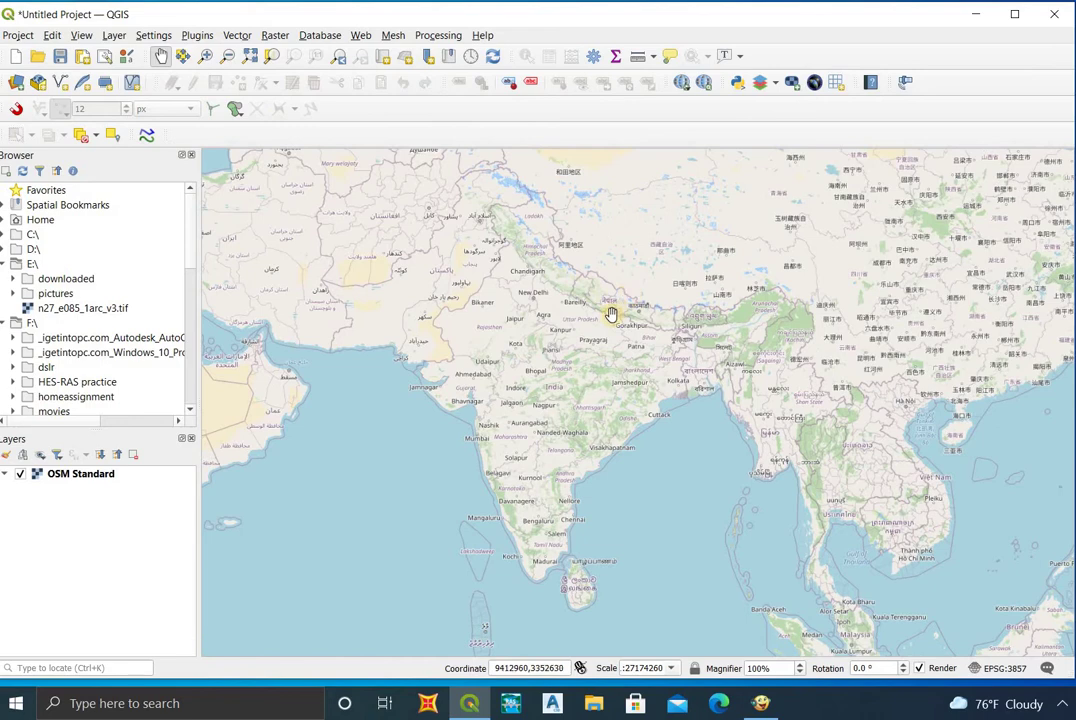
pyautogui.scroll(4, 607, 312)
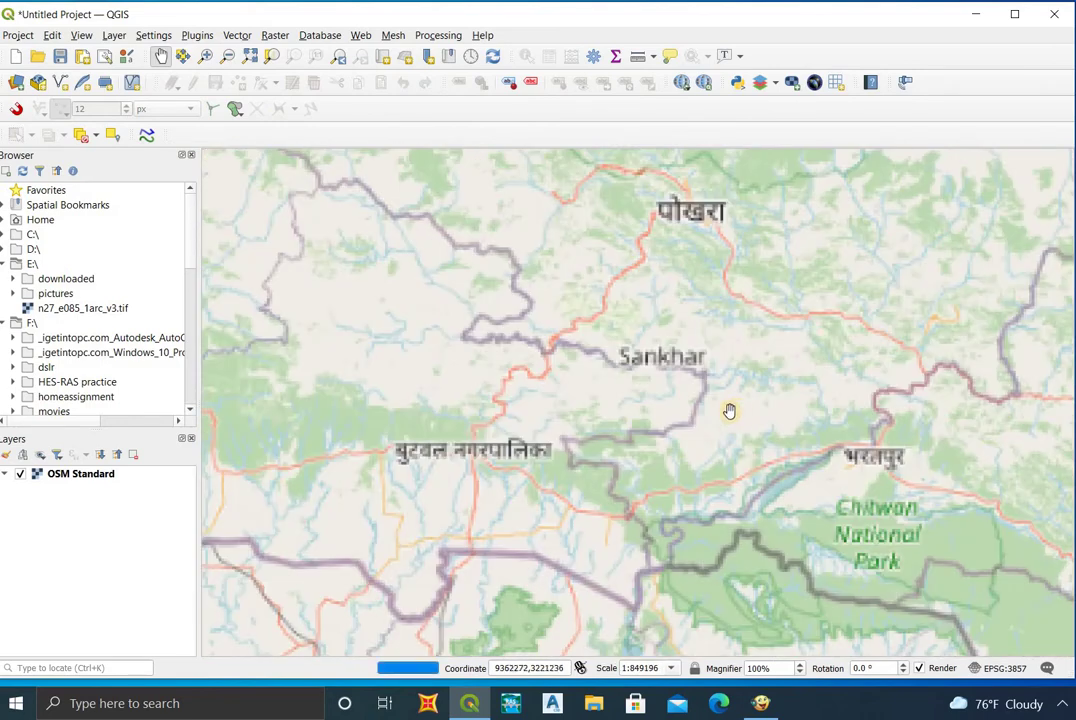
pyautogui.moveTo(736, 408); pyautogui.dragTo(615, 350)
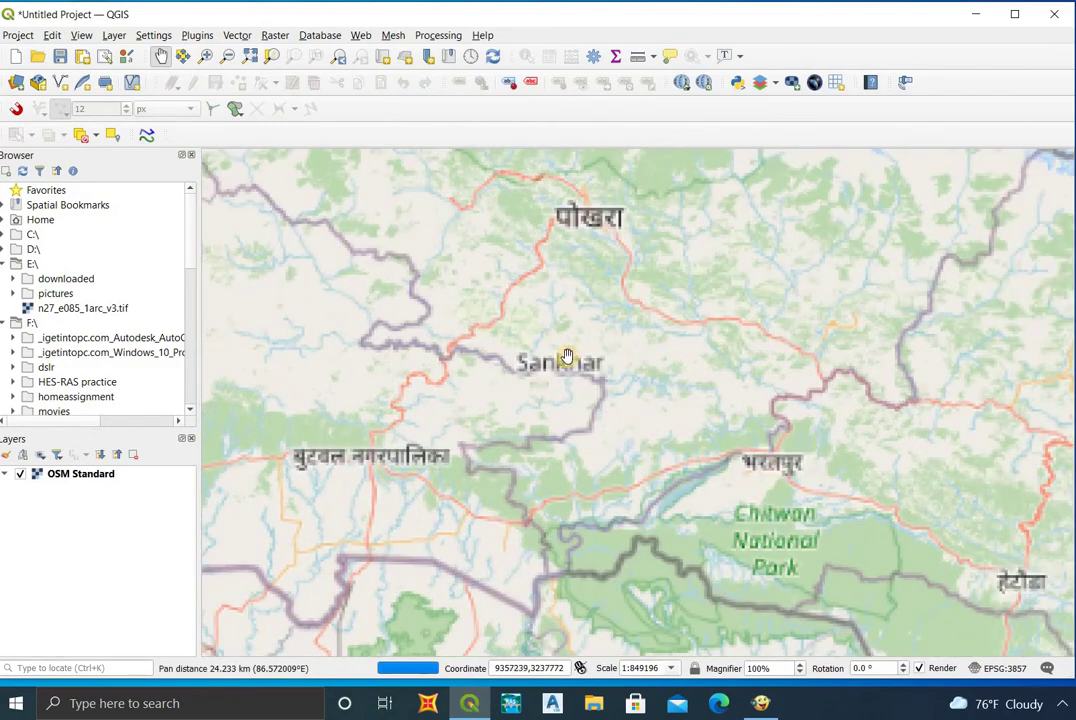
pyautogui.scroll(1, 557, 350)
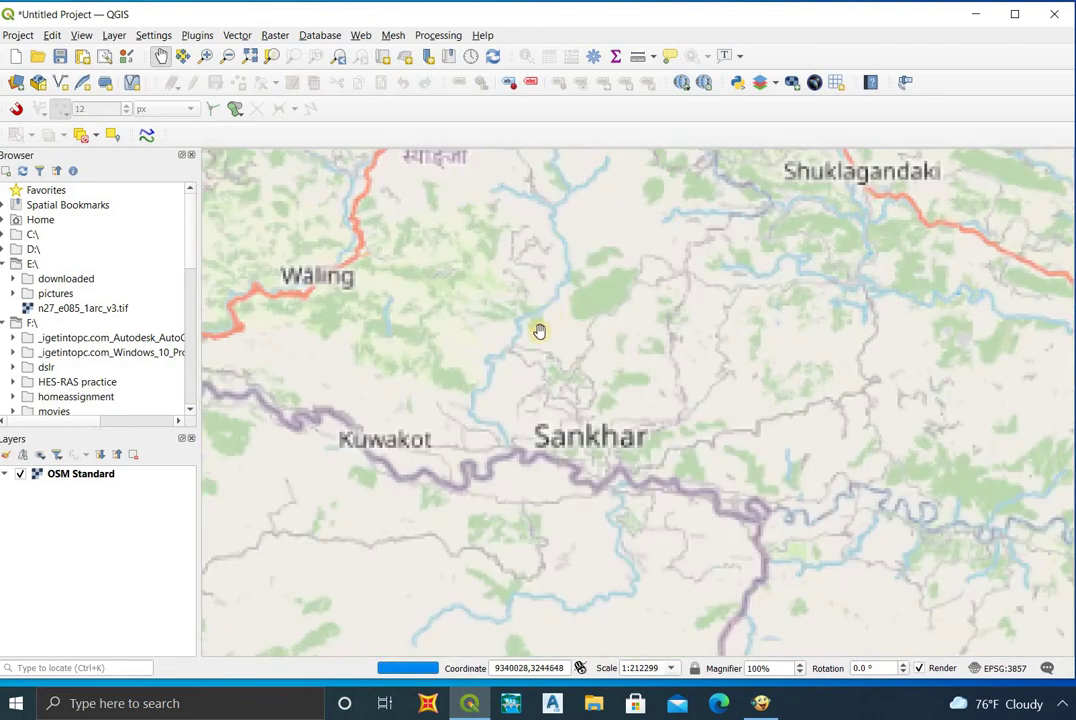
pyautogui.moveTo(605, 249); pyautogui.dragTo(617, 333)
pyautogui.moveTo(597, 405); pyautogui.dragTo(588, 538)
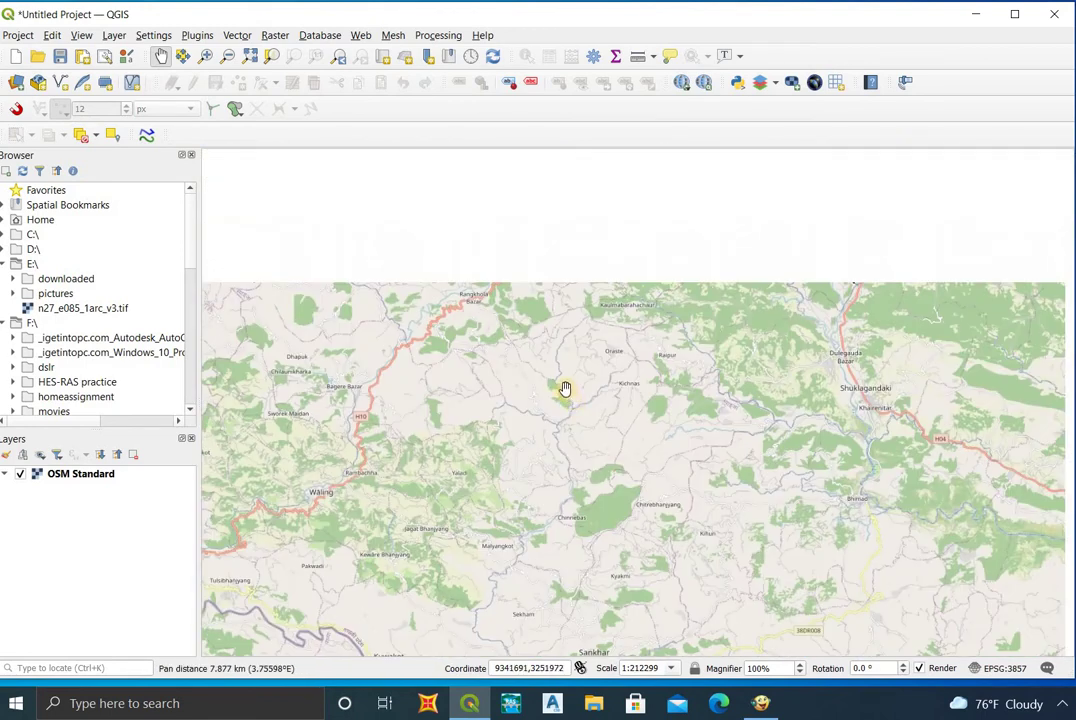
pyautogui.scroll(-1, 574, 402)
pyautogui.scroll(-1, 566, 422)
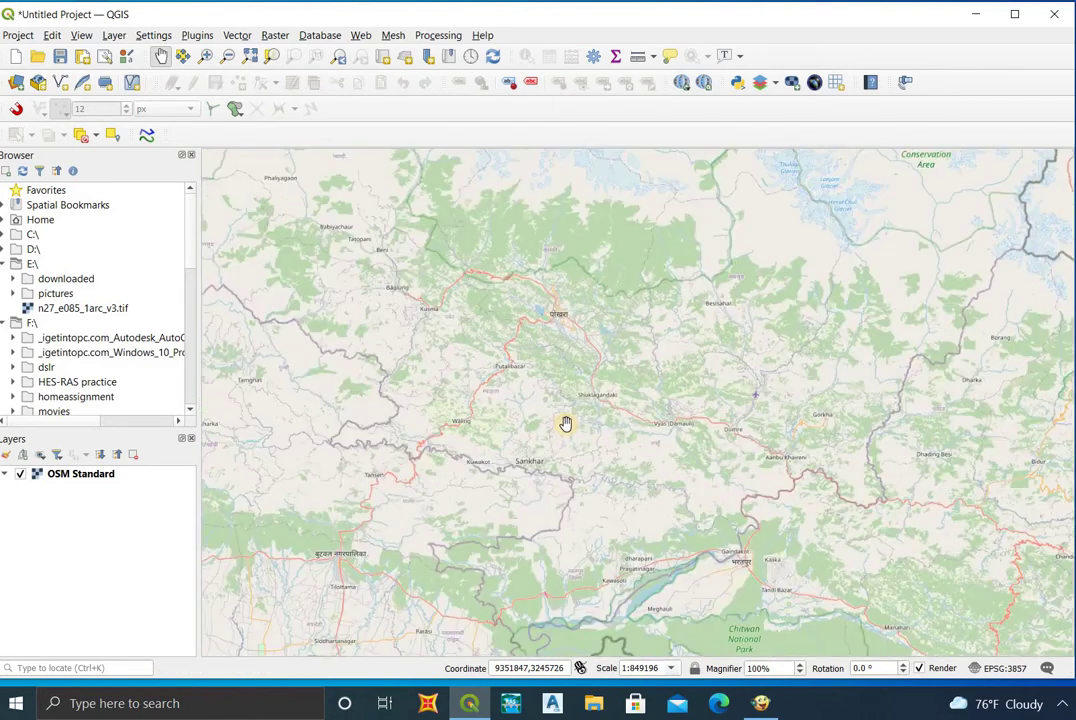
pyautogui.scroll(1, 584, 410)
pyautogui.moveTo(552, 244); pyautogui.dragTo(552, 351)
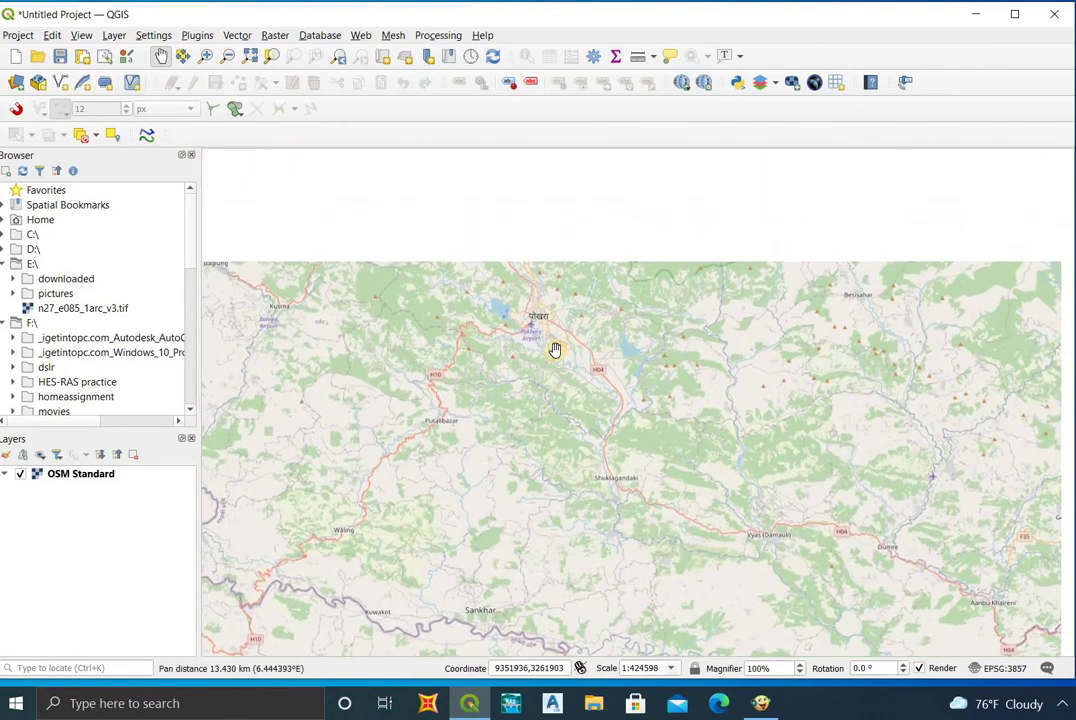
pyautogui.scroll(2, 552, 345)
pyautogui.moveTo(634, 269); pyautogui.dragTo(665, 384)
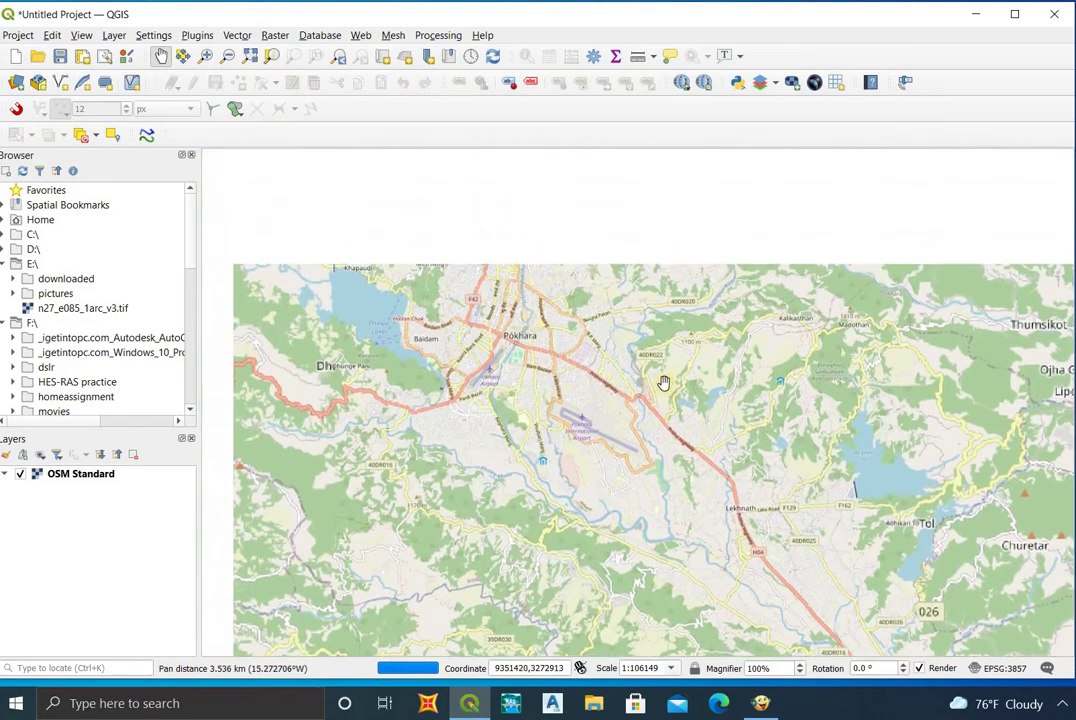
pyautogui.moveTo(609, 429); pyautogui.dragTo(616, 440)
pyautogui.moveTo(675, 323); pyautogui.dragTo(728, 504)
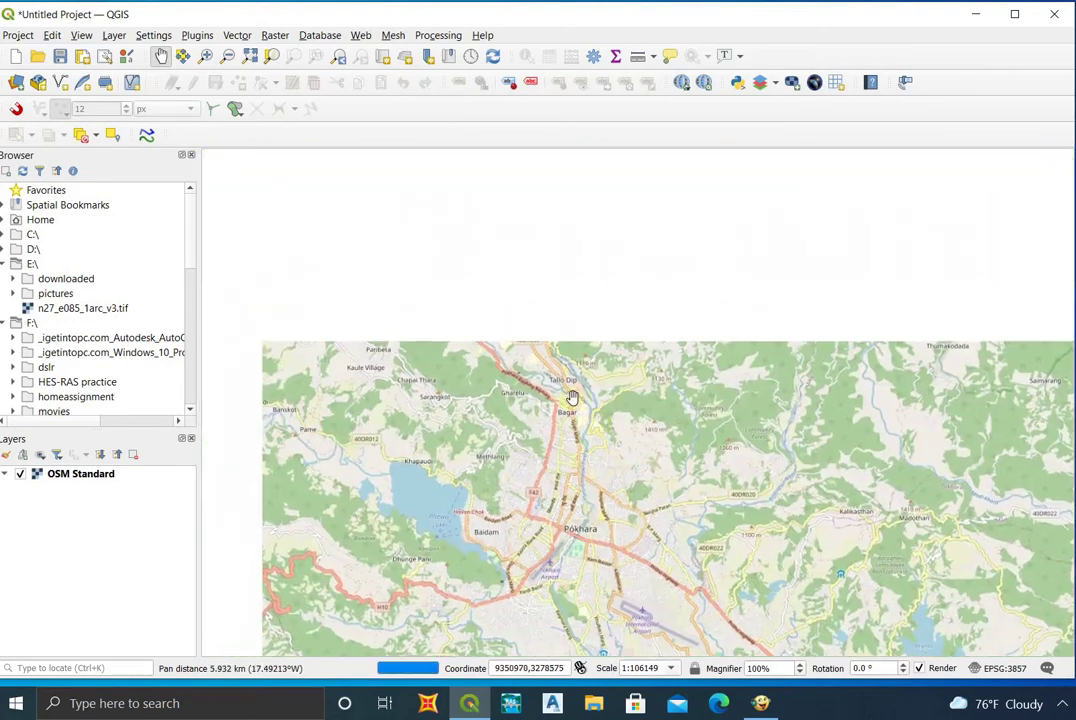
pyautogui.moveTo(447, 257); pyautogui.dragTo(641, 415)
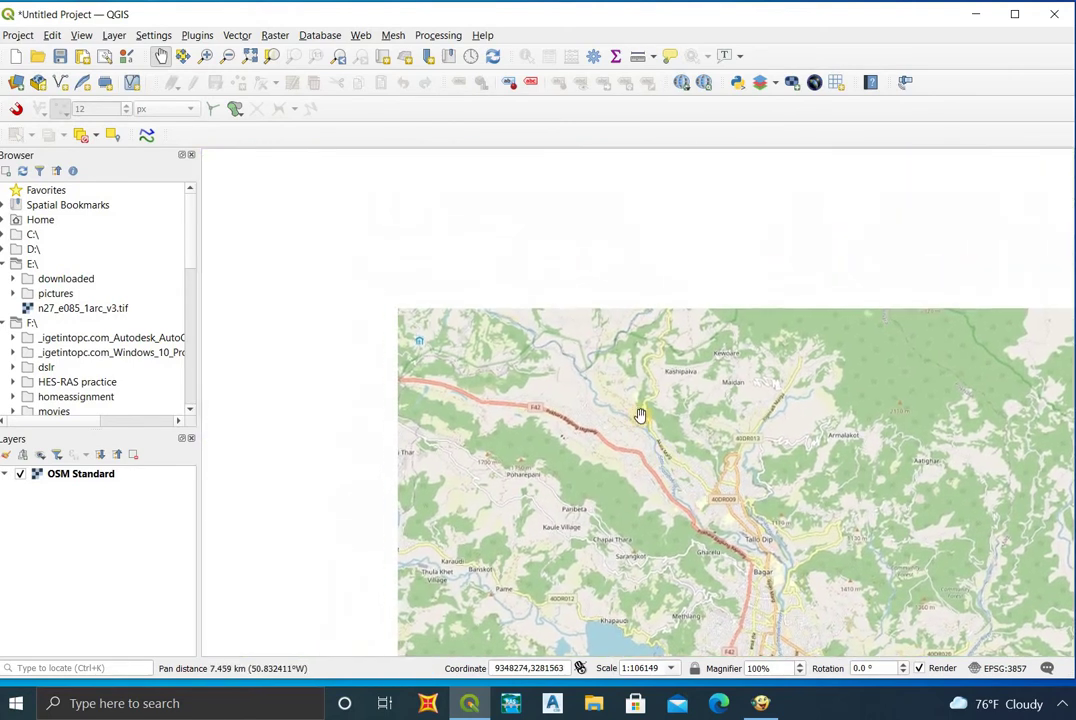
pyautogui.moveTo(526, 301); pyautogui.dragTo(511, 360)
pyautogui.scroll(1, 586, 375)
pyautogui.click(761, 703)
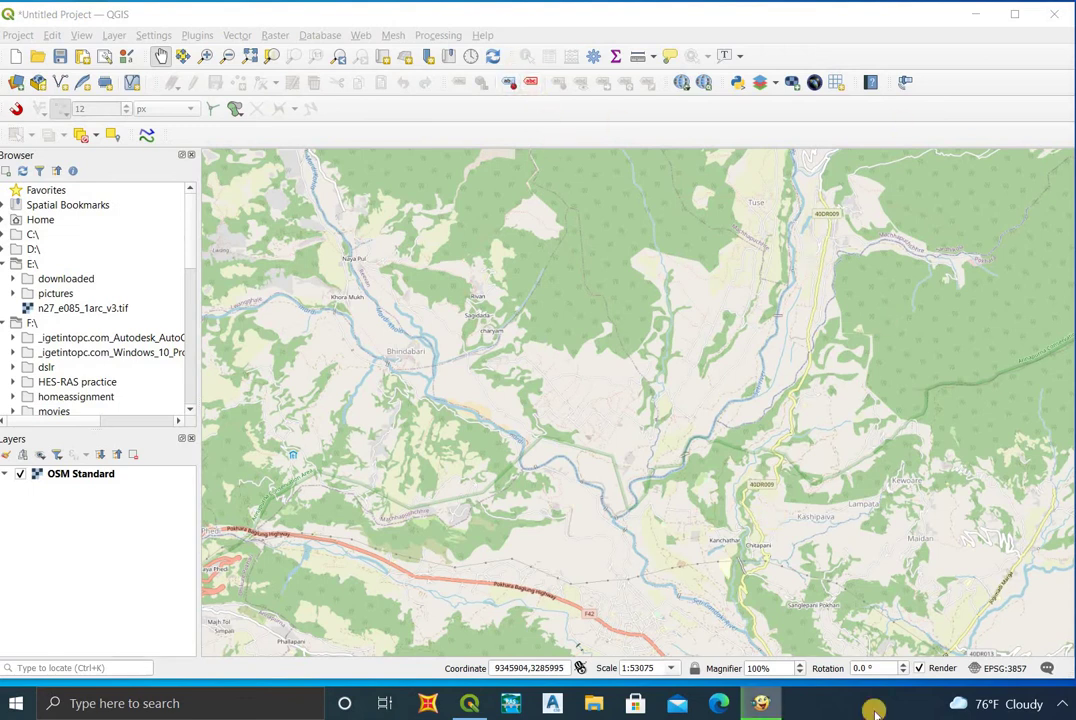
# - Set the project coordinate reference system to WGS 84 / UTM zone 45N (EPSG:32645)
pyautogui.click(996, 669)
pyautogui.moveTo(572, 202); pyautogui.dragTo(475, 172)
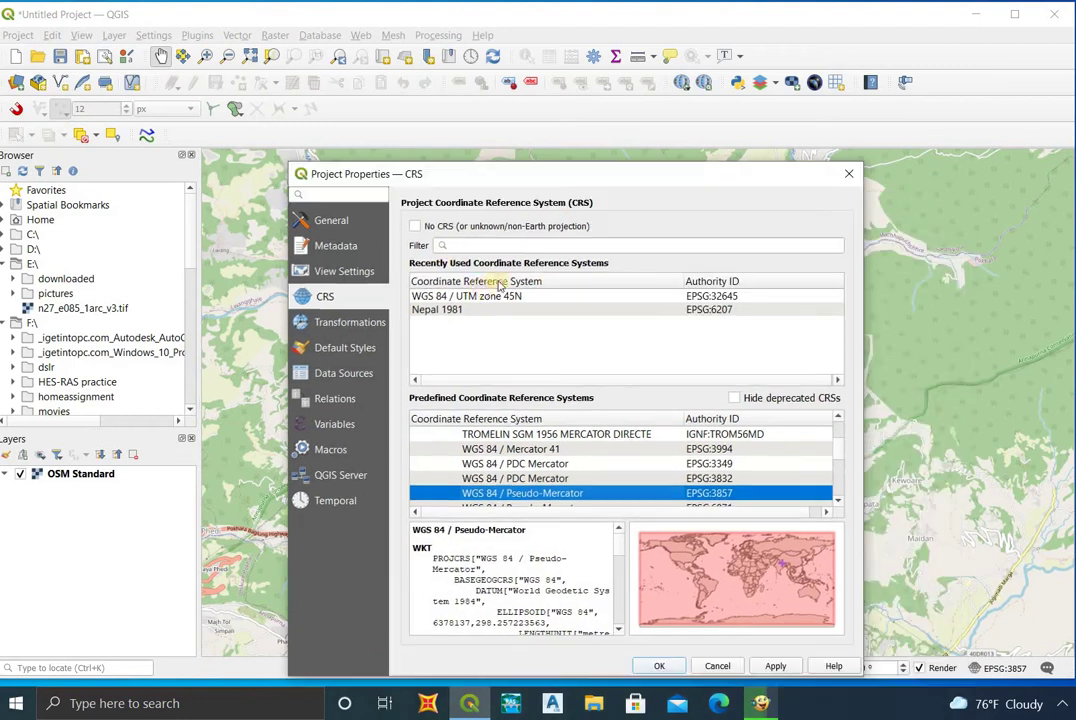
pyautogui.click(481, 297)
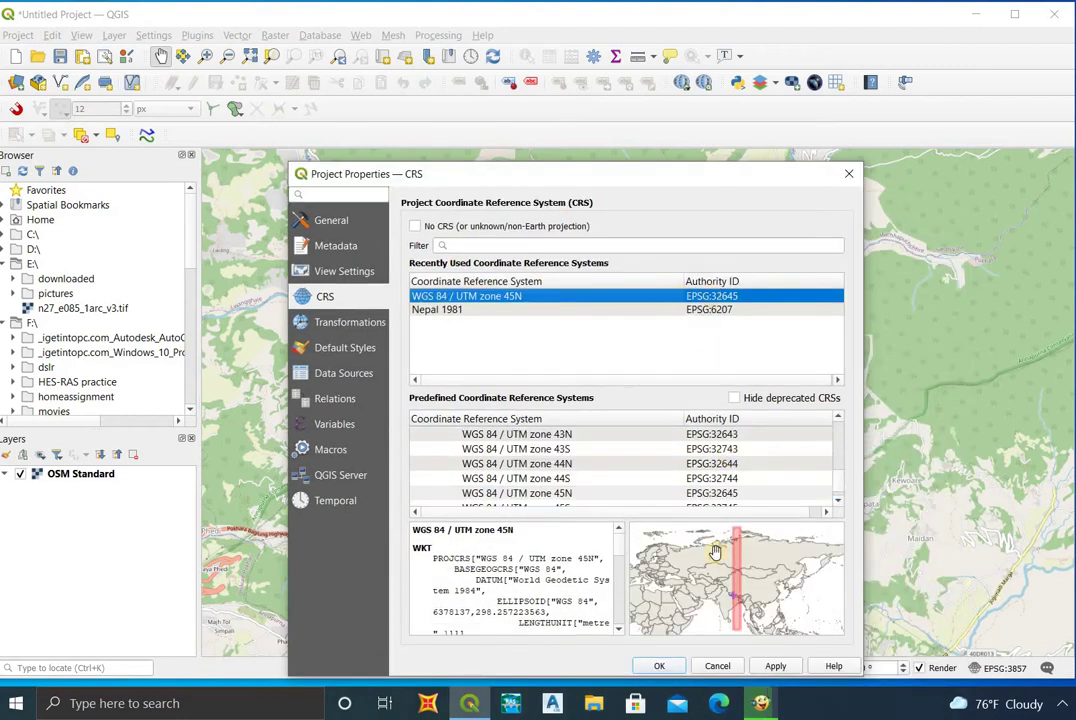
pyautogui.click(776, 666)
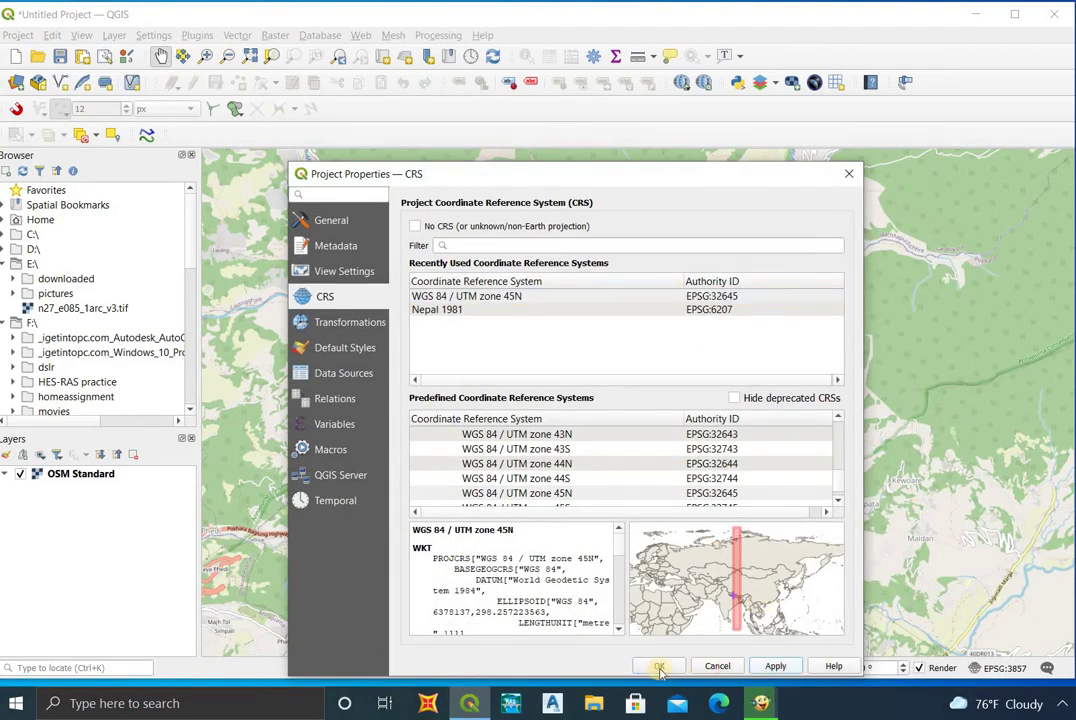
pyautogui.press('Return')
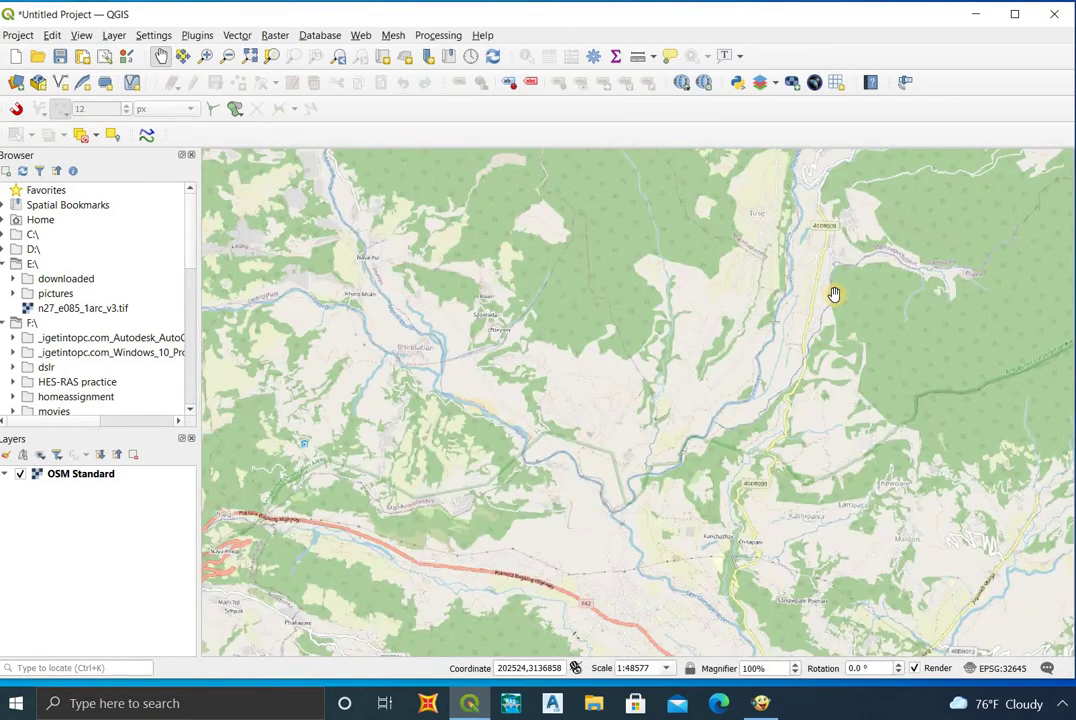
pyautogui.click(761, 703)
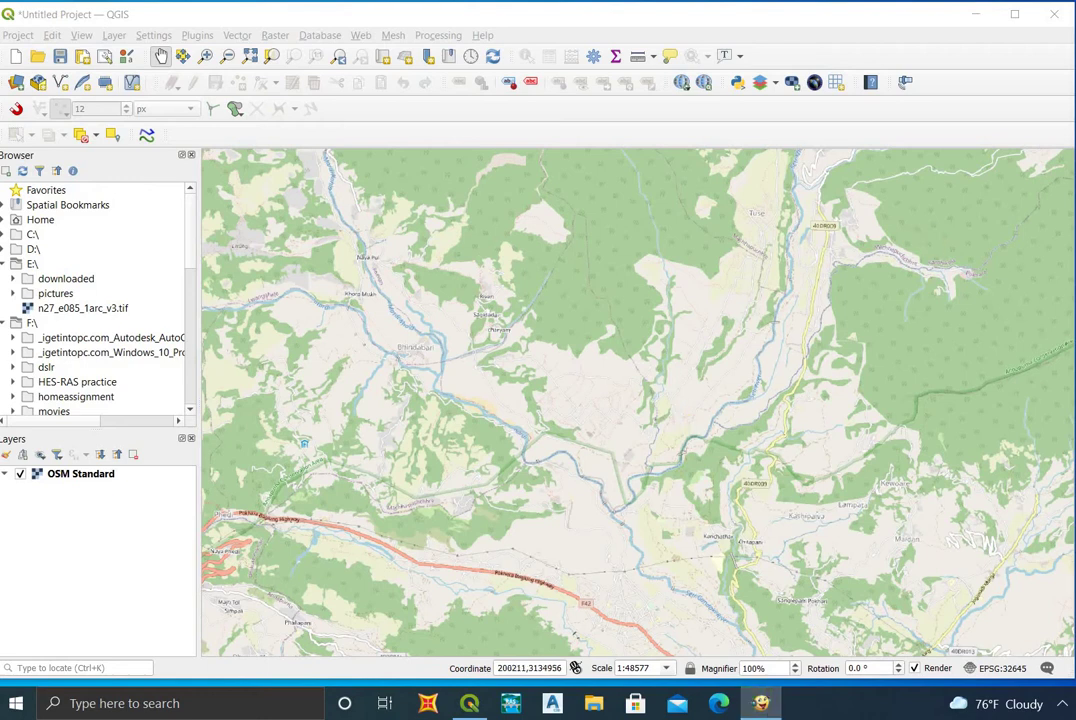
pyautogui.scroll(-1, 480, 388)
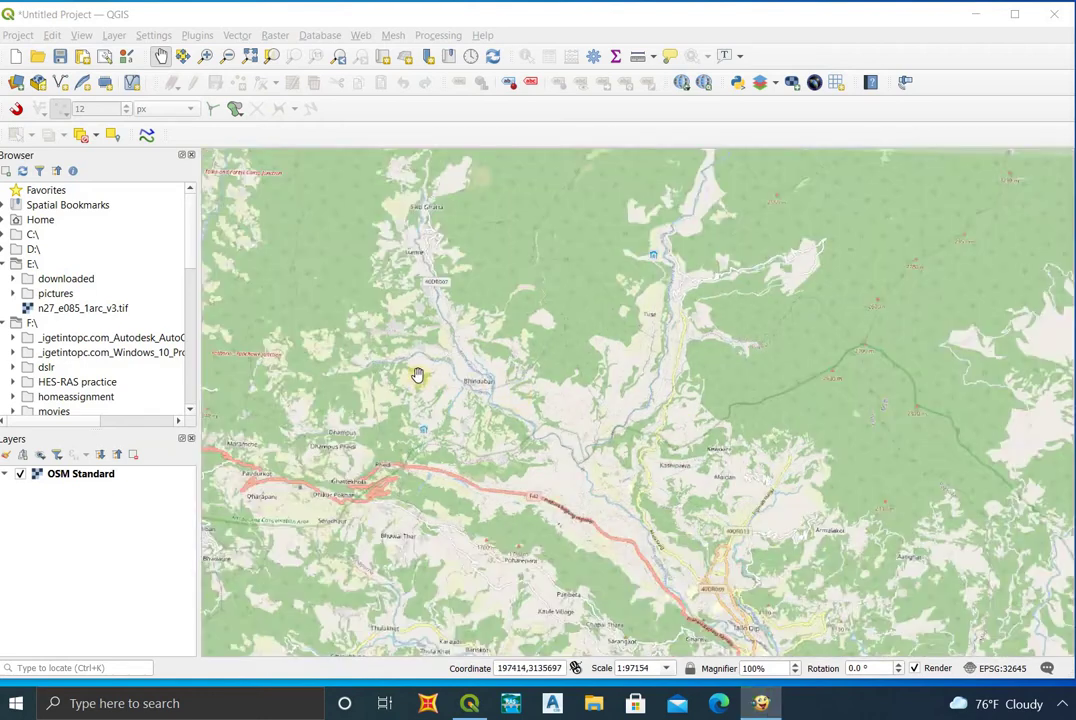
pyautogui.scroll(1, 440, 376)
pyautogui.moveTo(424, 345); pyautogui.dragTo(548, 388)
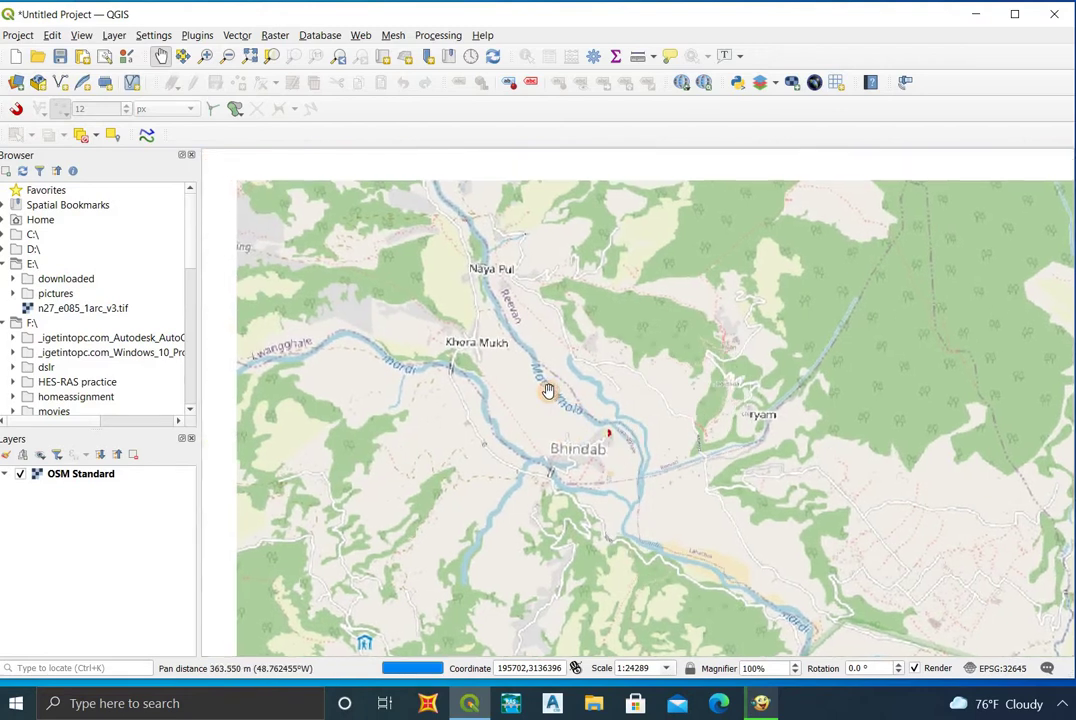
pyautogui.scroll(-1, 542, 391)
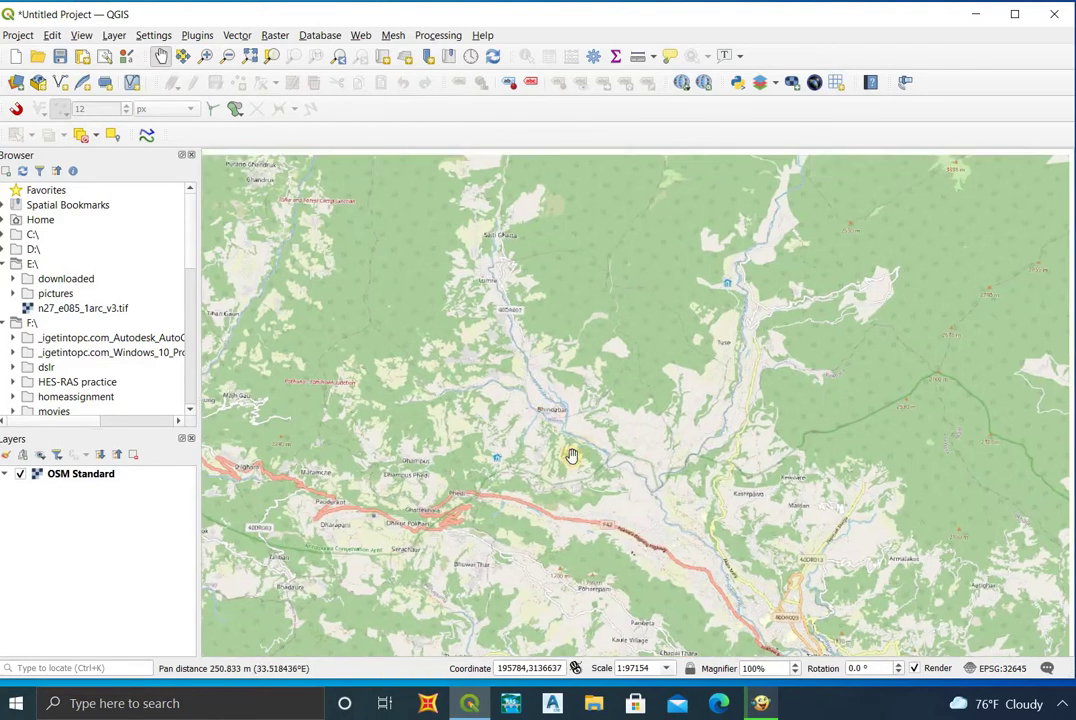
# - Open SRTM-Downloader and set its download bounds from the current map canvas around the Bhindabari valley
pyautogui.moveTo(571, 439); pyautogui.dragTo(573, 424)
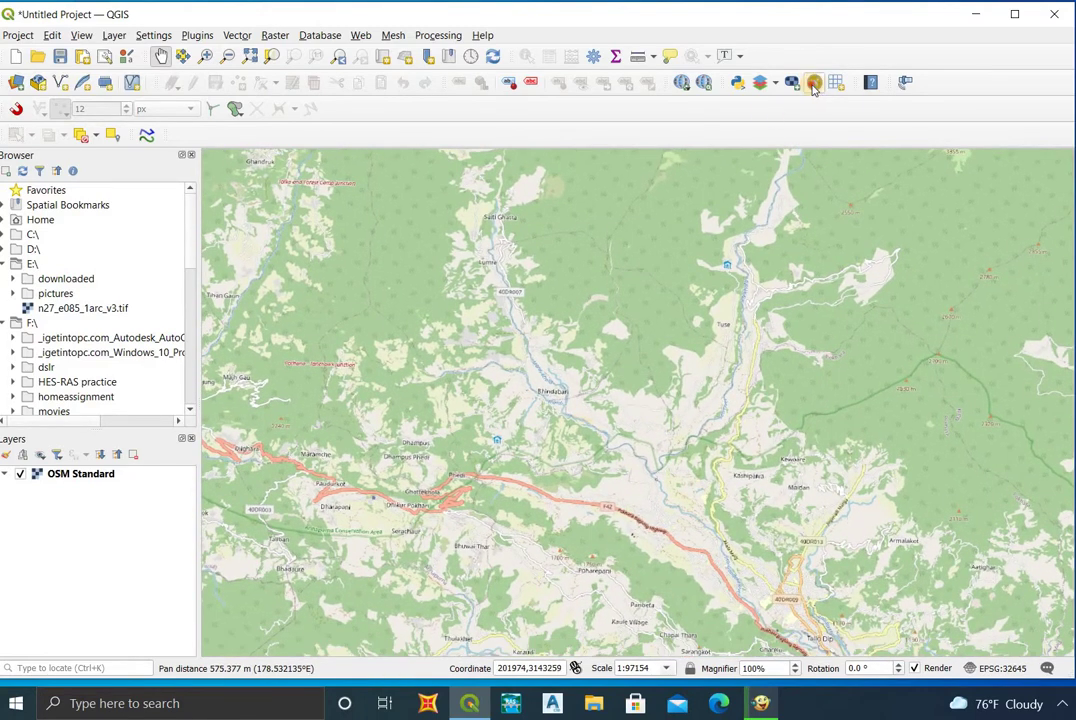
pyautogui.click(814, 84)
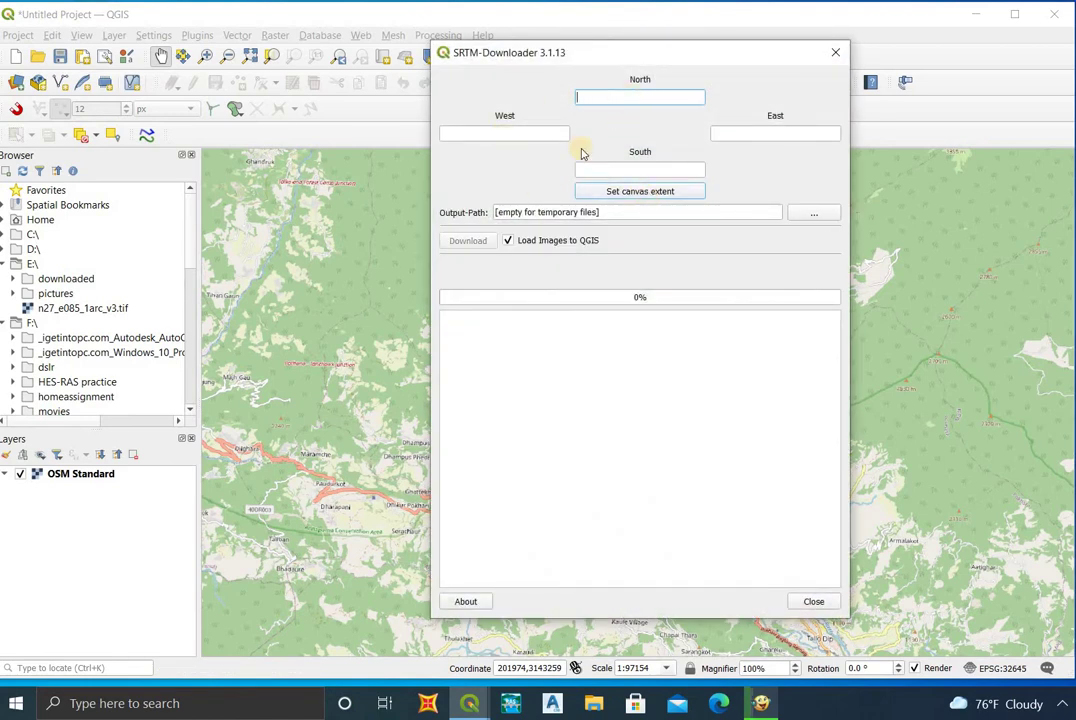
pyautogui.click(650, 193)
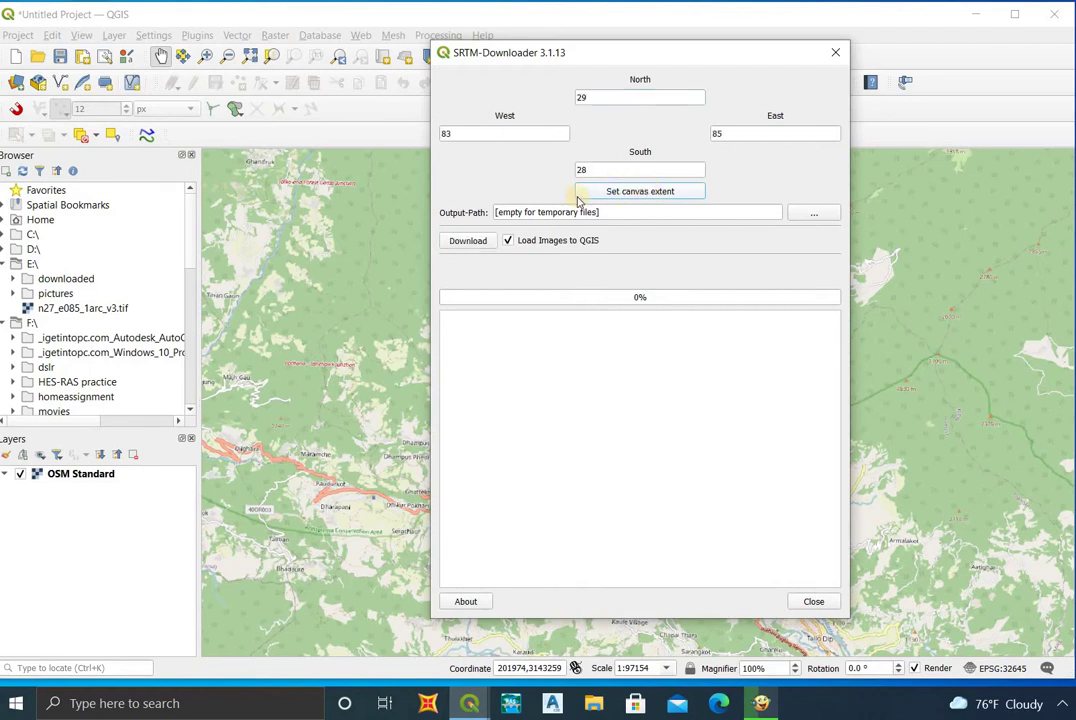
pyautogui.click(814, 215)
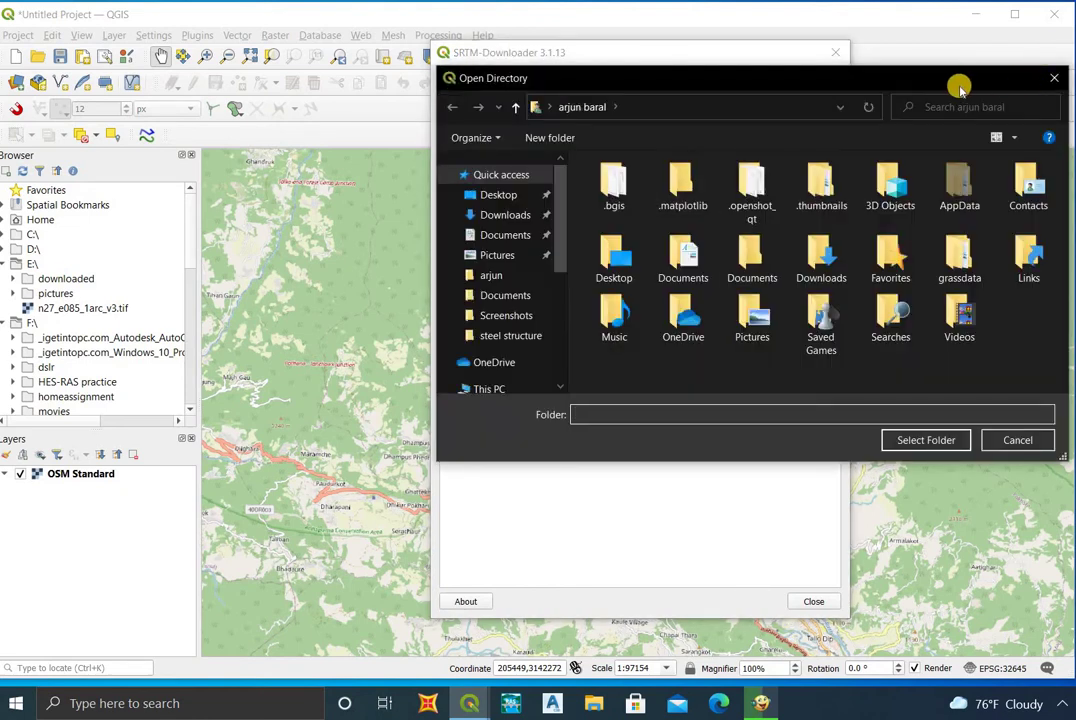
pyautogui.moveTo(960, 88); pyautogui.dragTo(809, 103)
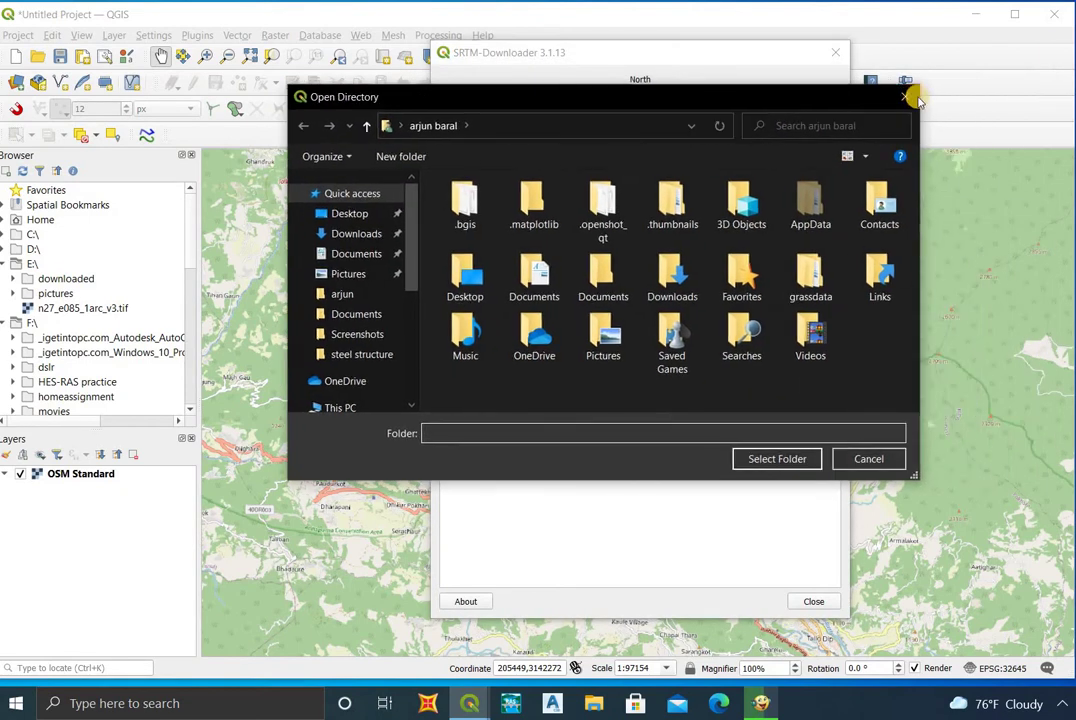
pyautogui.click(910, 97)
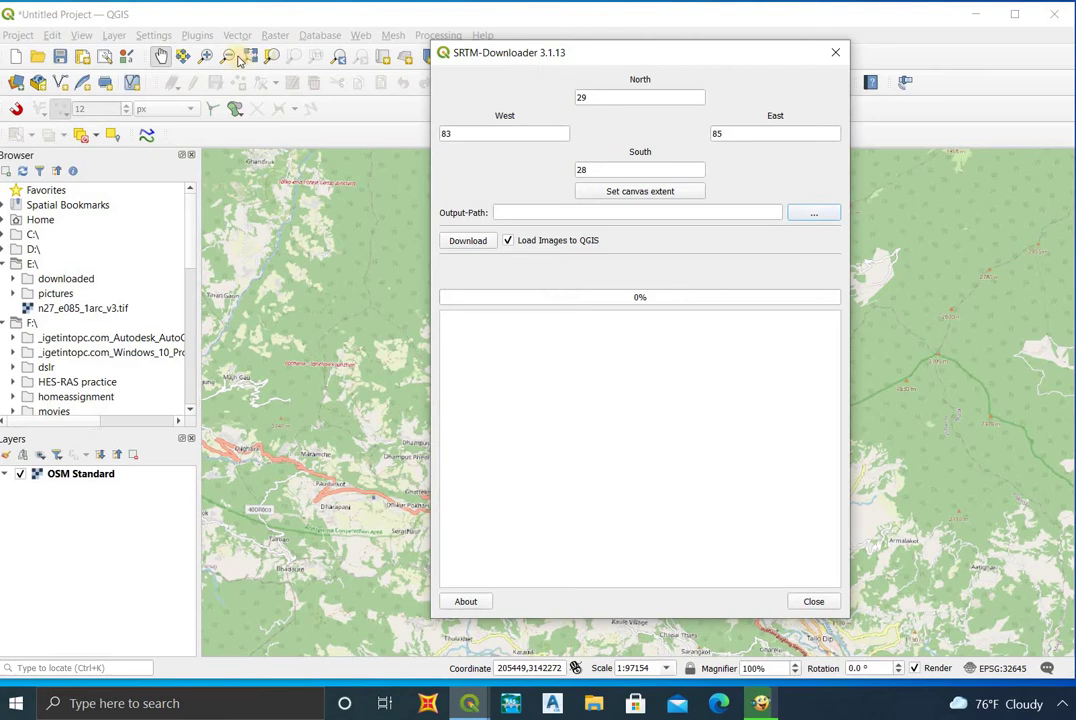
# - Download SRTM tiles N28E083 and N28E084 into the project, confirming the account login, and close the downloader
pyautogui.click(477, 244)
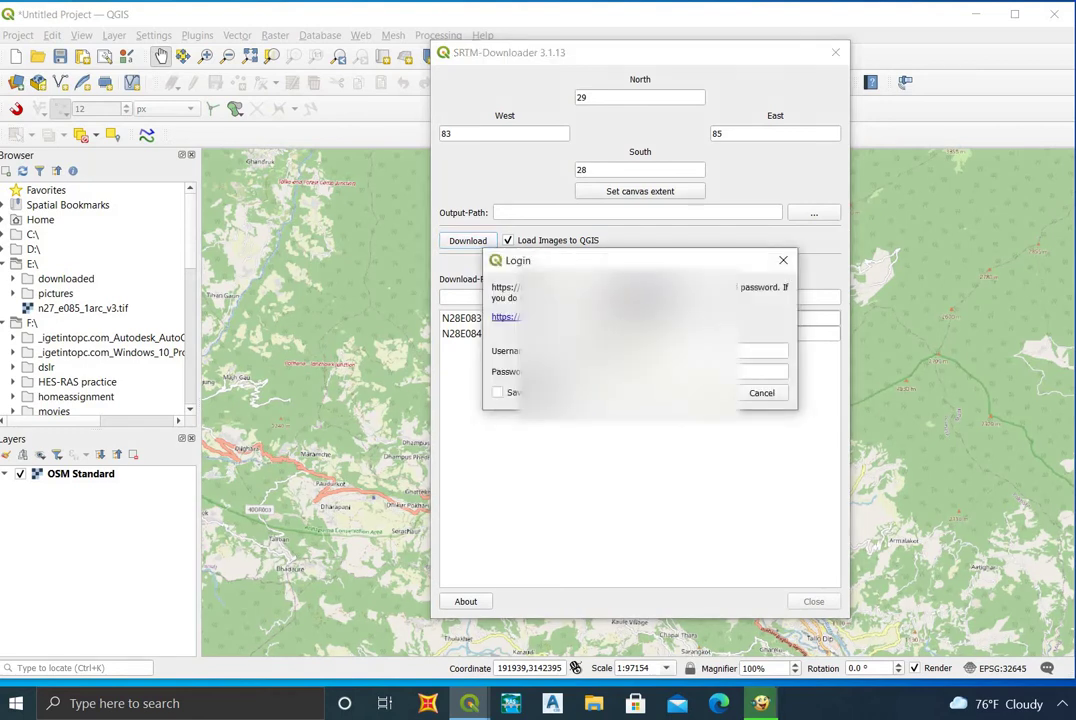
pyautogui.click(689, 398)
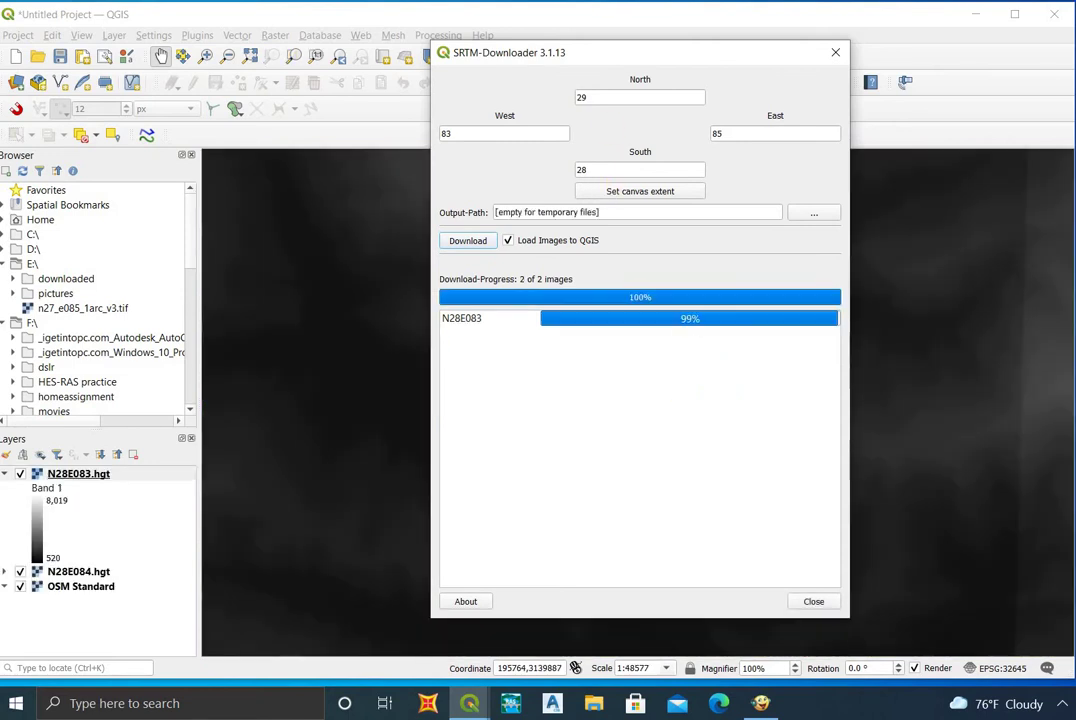
pyautogui.click(835, 52)
# - Examine the coverage of the N28E083.hgt and N28E084.hgt tiles against the basemap, switching each one's visibility off and on
pyautogui.scroll(-4, 705, 305)
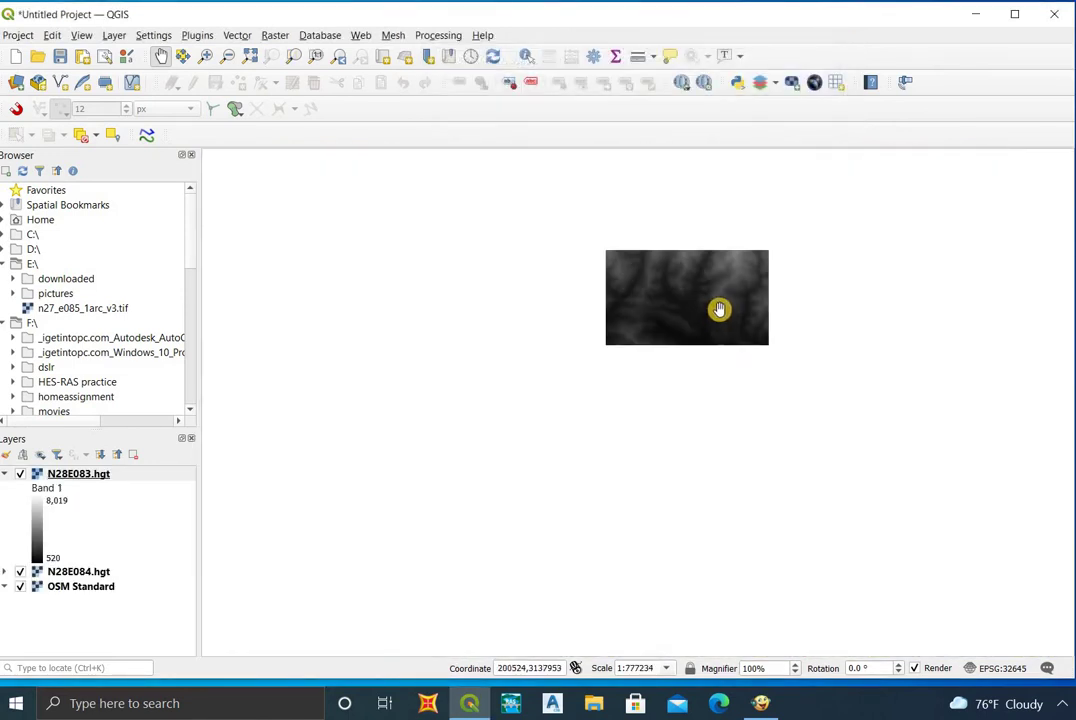
pyautogui.scroll(1, 699, 311)
pyautogui.moveTo(680, 353); pyautogui.dragTo(70, 570)
pyautogui.scroll(-1, 680, 283)
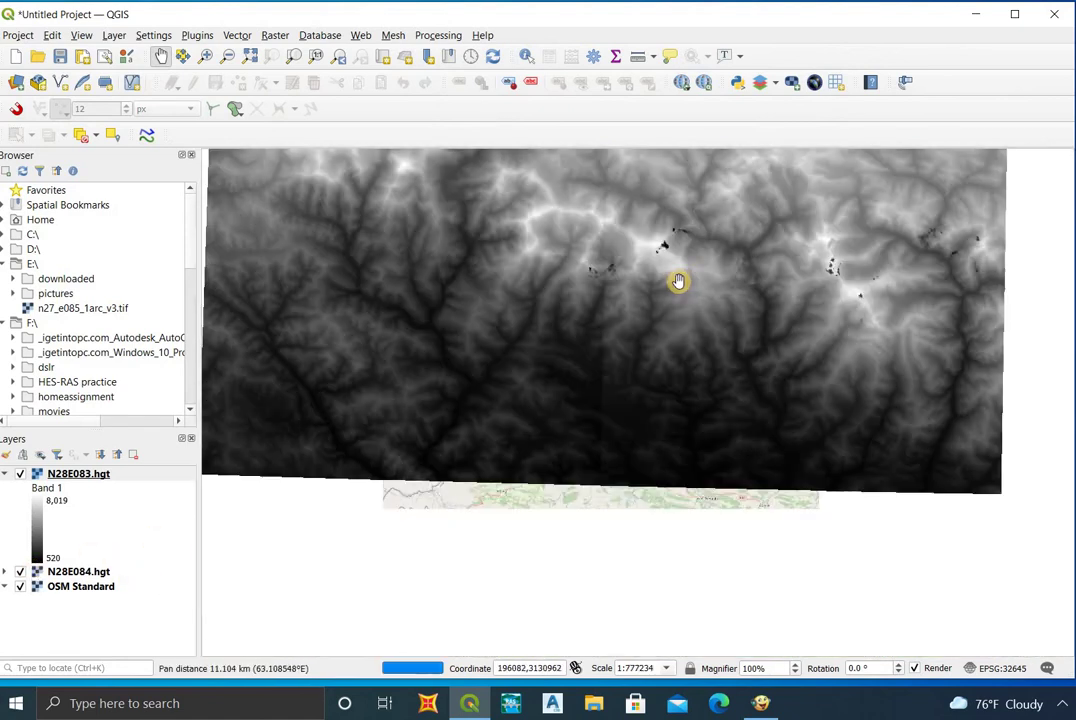
pyautogui.moveTo(684, 329); pyautogui.dragTo(687, 373)
pyautogui.scroll(-1, 680, 390)
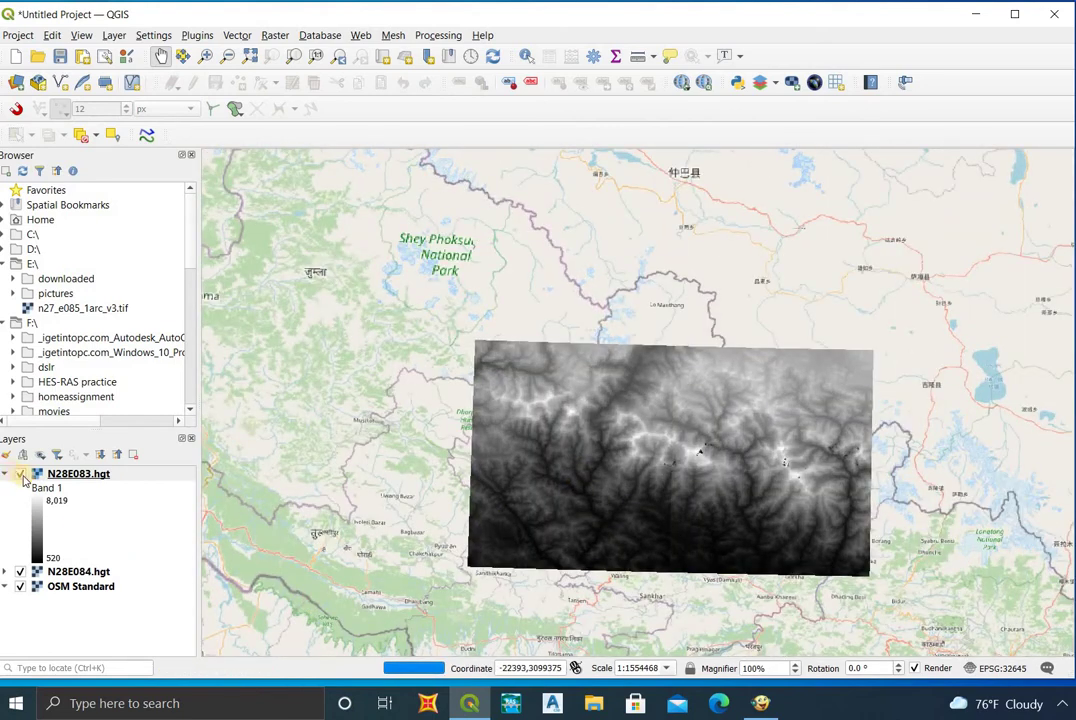
pyautogui.click(20, 474)
pyautogui.click(20, 474)
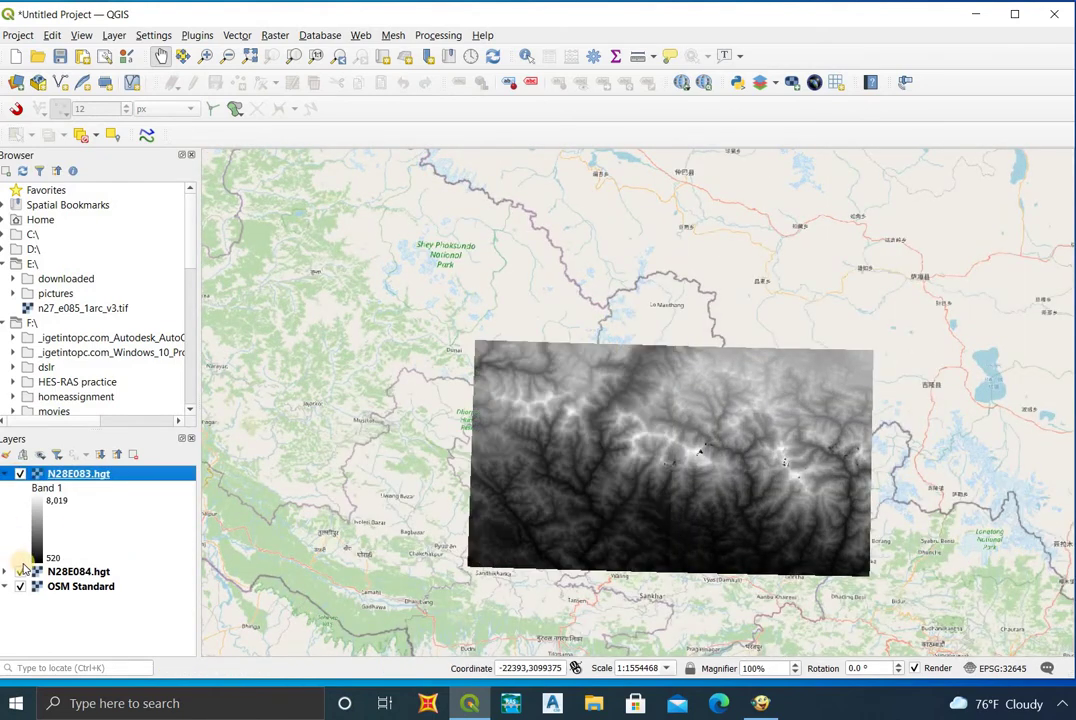
pyautogui.click(20, 571)
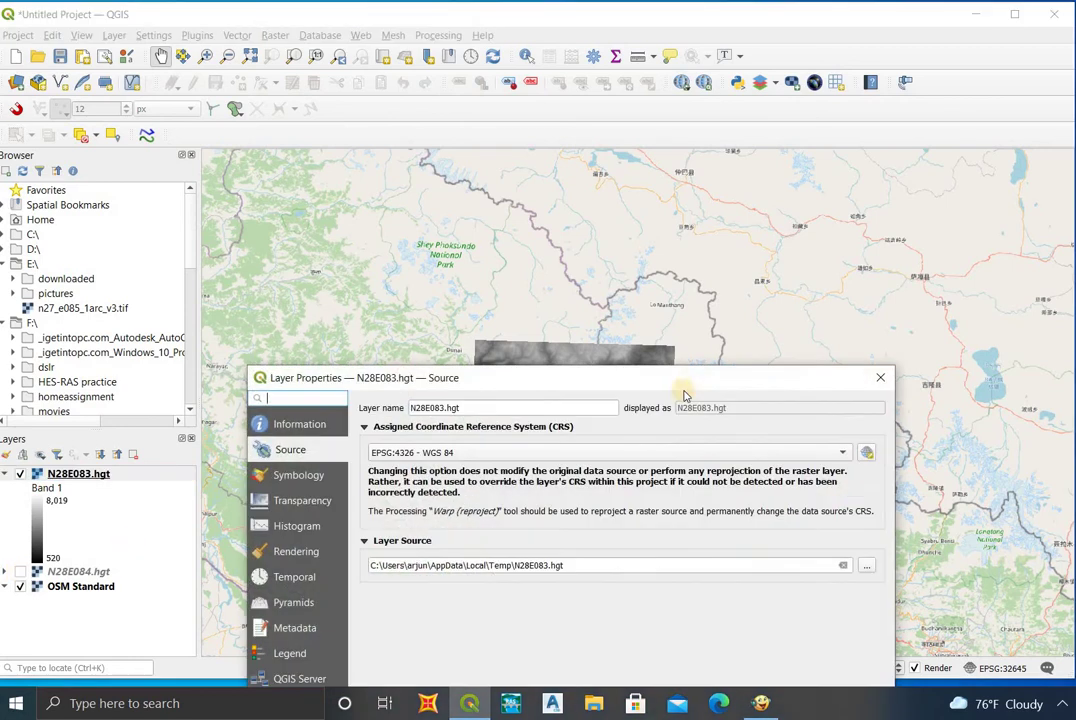
pyautogui.click(876, 381)
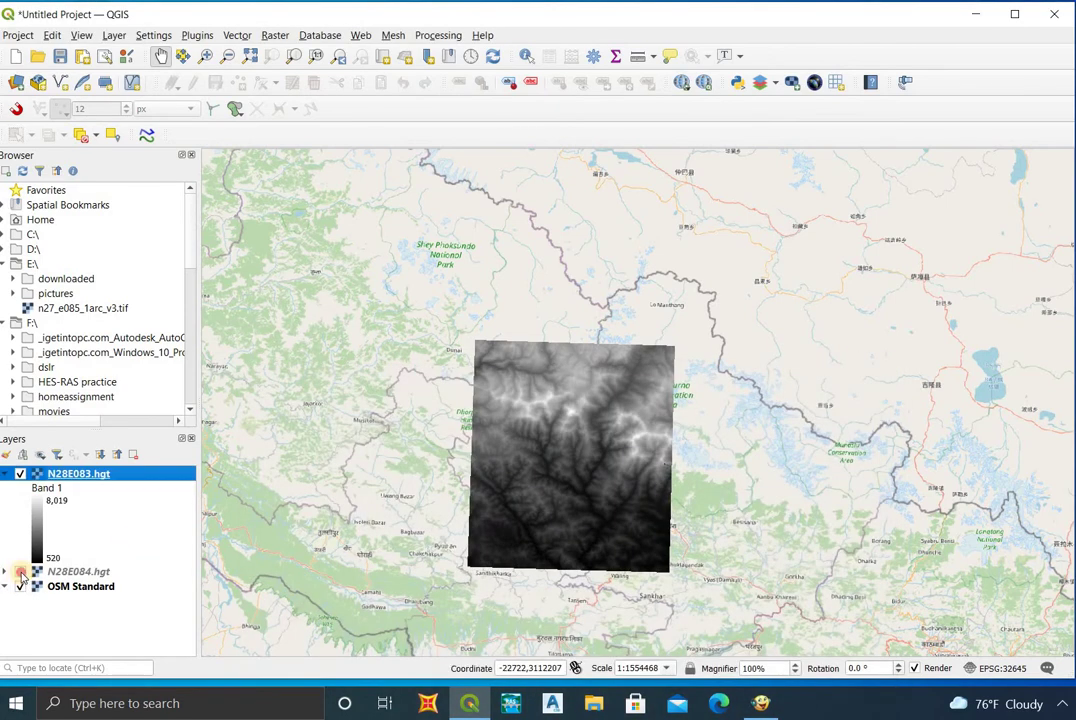
pyautogui.click(20, 571)
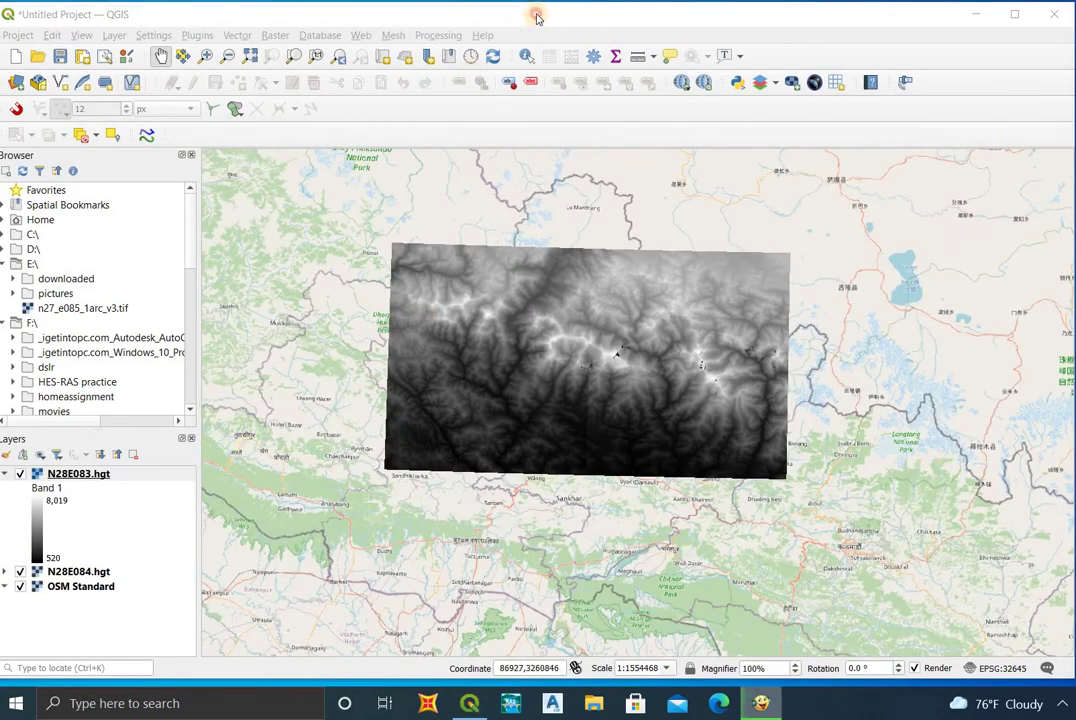
# - Start a raster Merge with N28E083.hgt and N28E084.hgt selected as the input layers
pyautogui.click(268, 40)
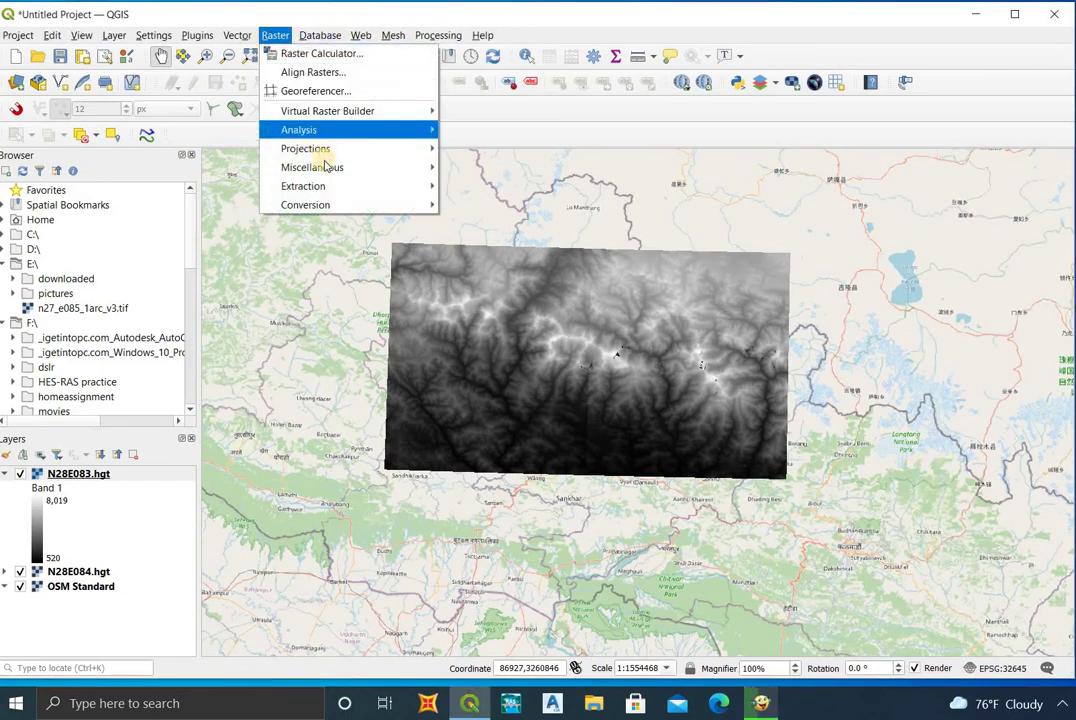
pyautogui.moveTo(326, 167)
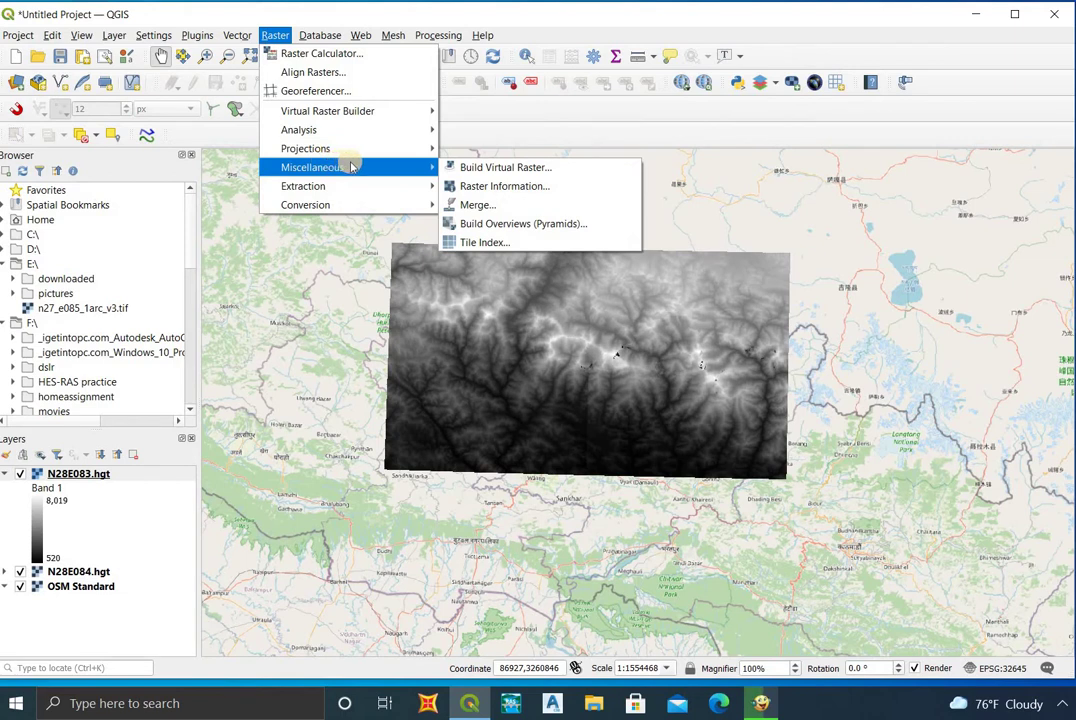
pyautogui.click(277, 37)
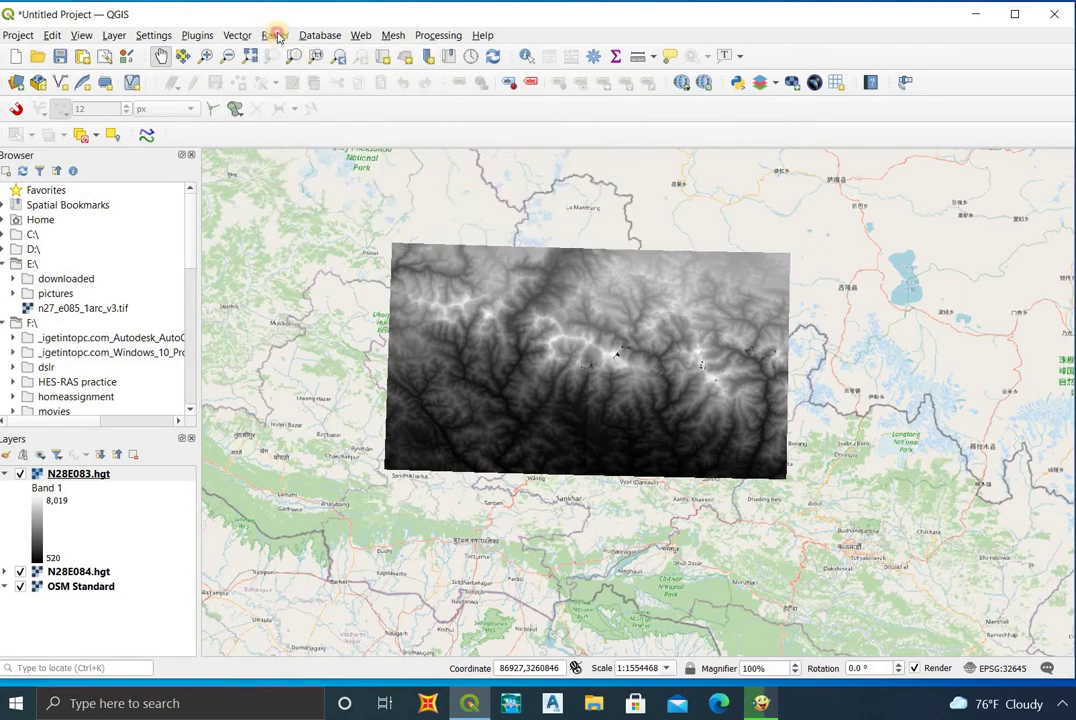
pyautogui.click(276, 36)
pyautogui.moveTo(434, 175)
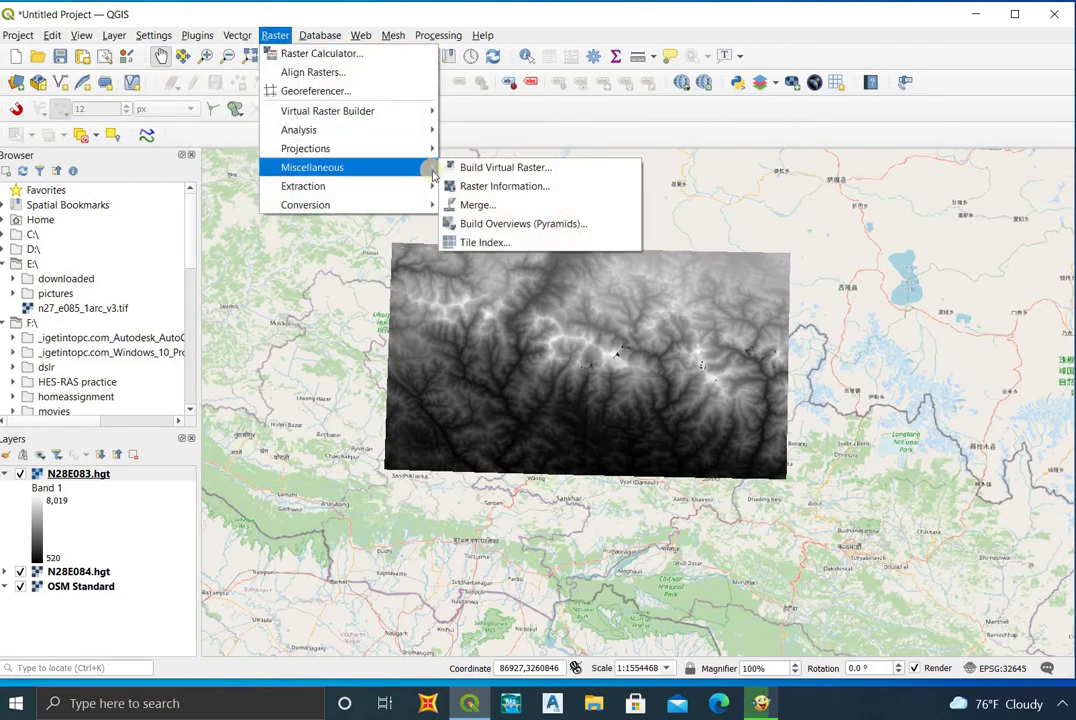
pyautogui.click(475, 204)
pyautogui.moveTo(330, 221); pyautogui.dragTo(310, 155)
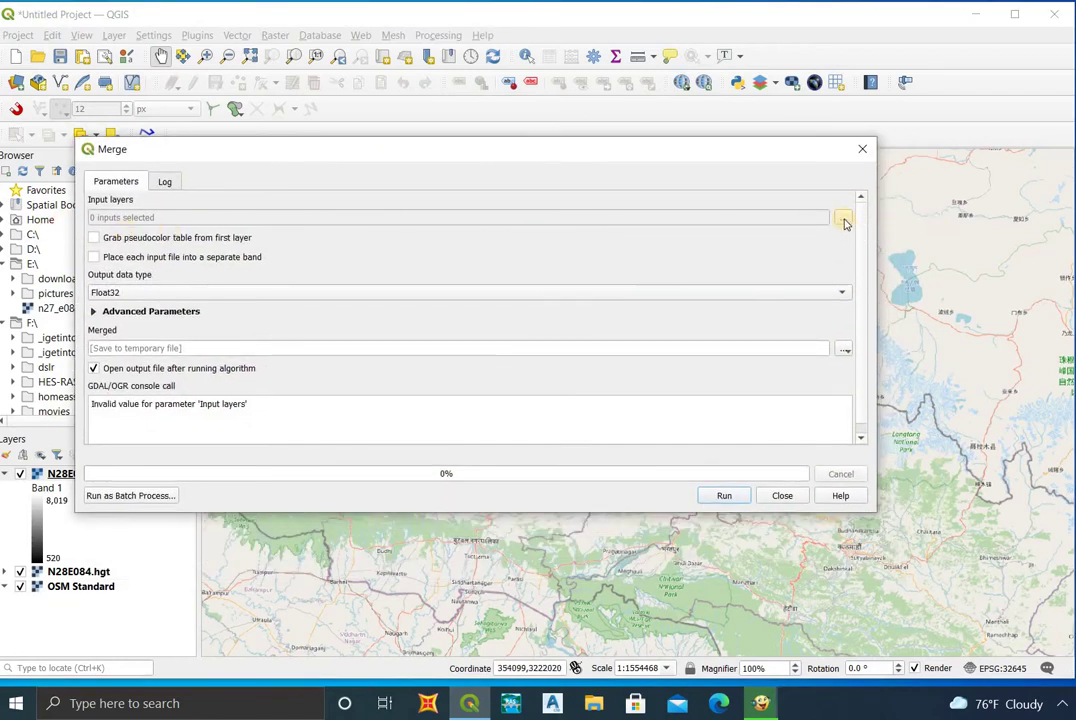
pyautogui.click(843, 219)
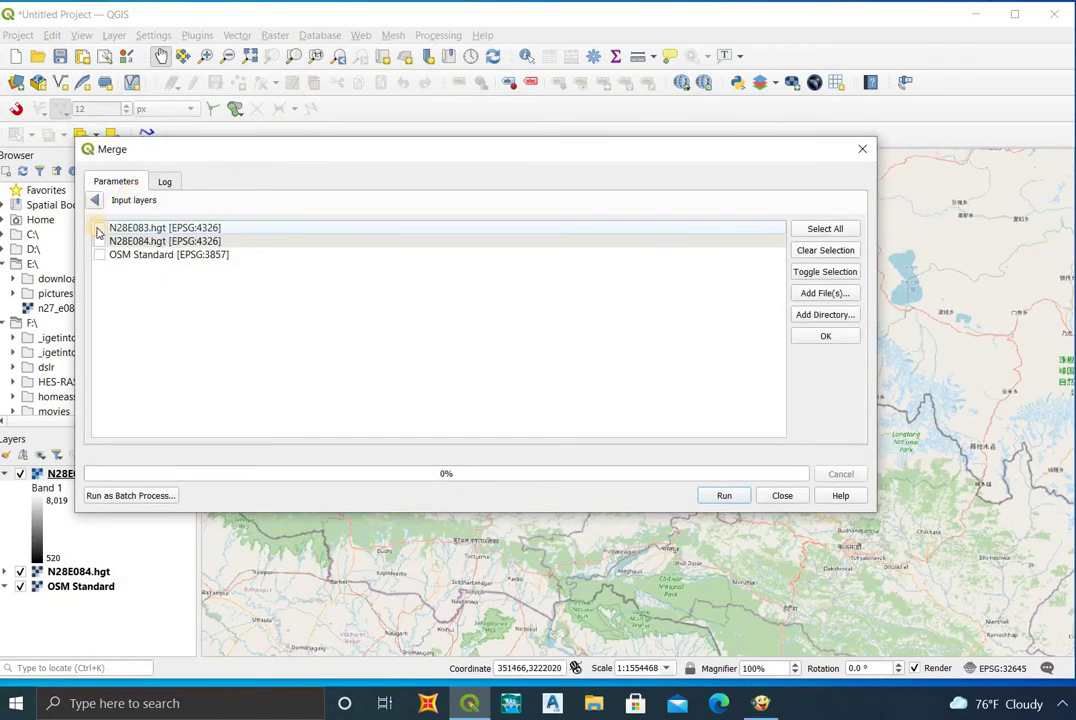
pyautogui.click(100, 231)
pyautogui.click(99, 242)
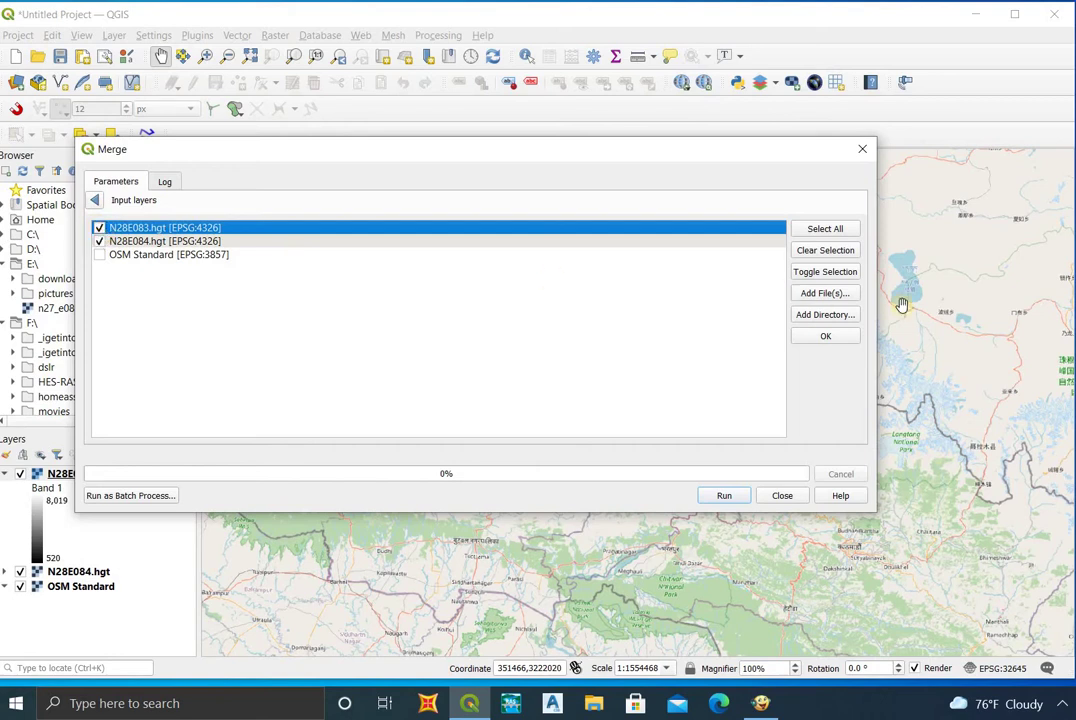
pyautogui.click(822, 338)
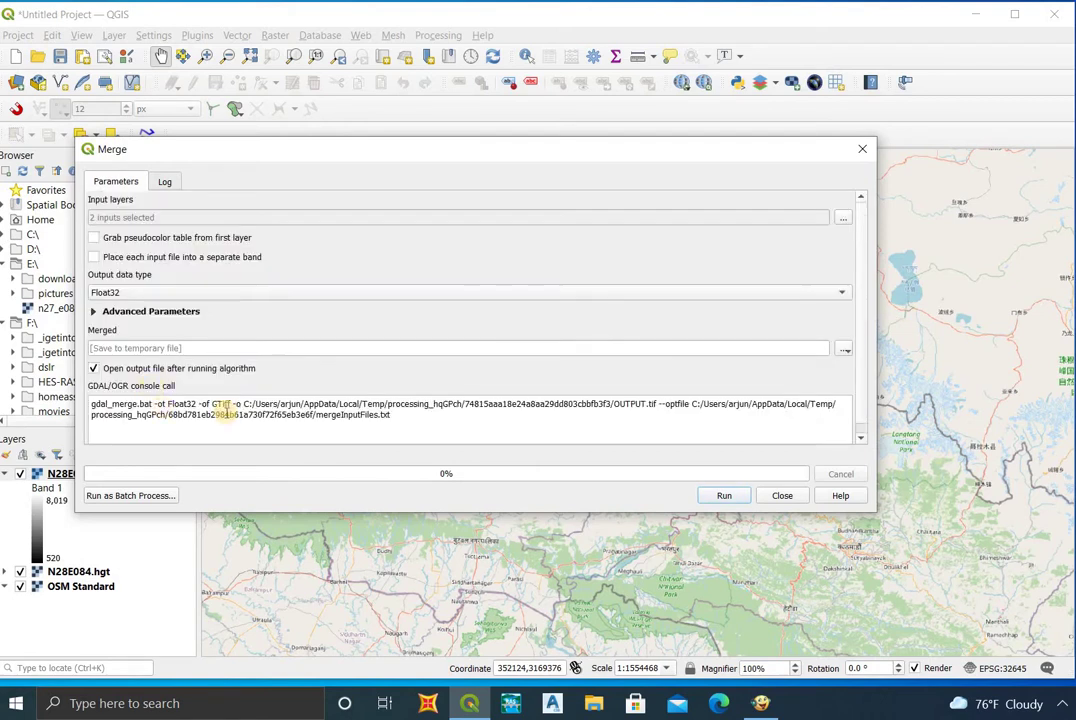
# - Run the merge with Float32 output saved to a temporary file, and close the Merge dialog
pyautogui.scroll(-1, 191, 386)
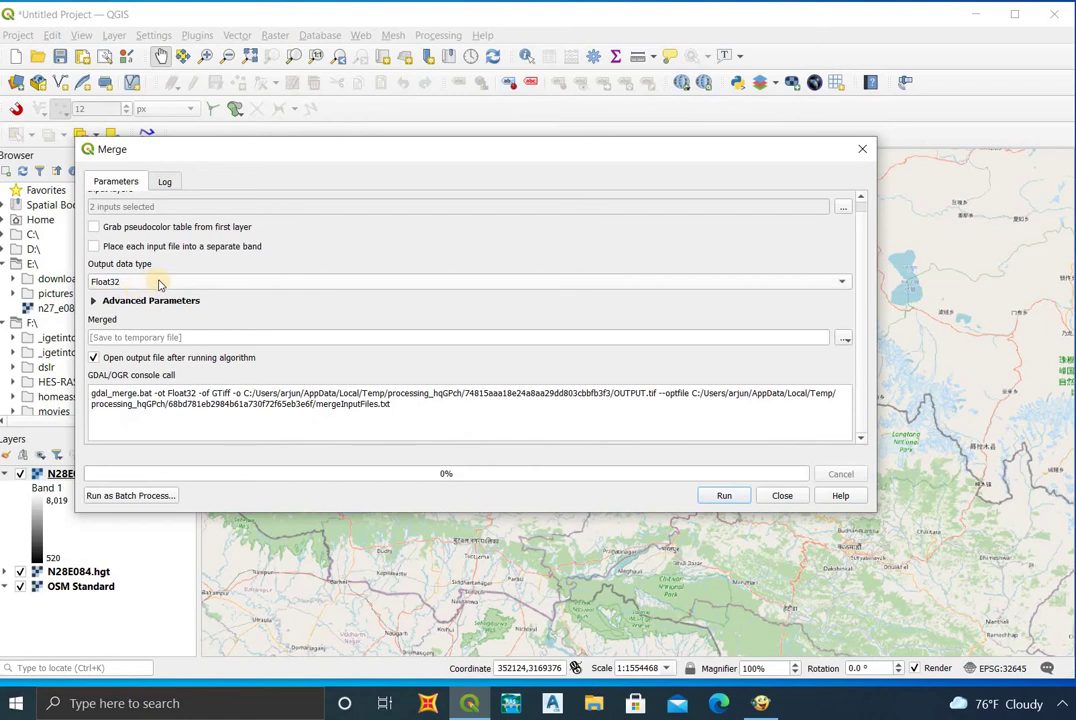
pyautogui.click(159, 284)
pyautogui.press('Escape')
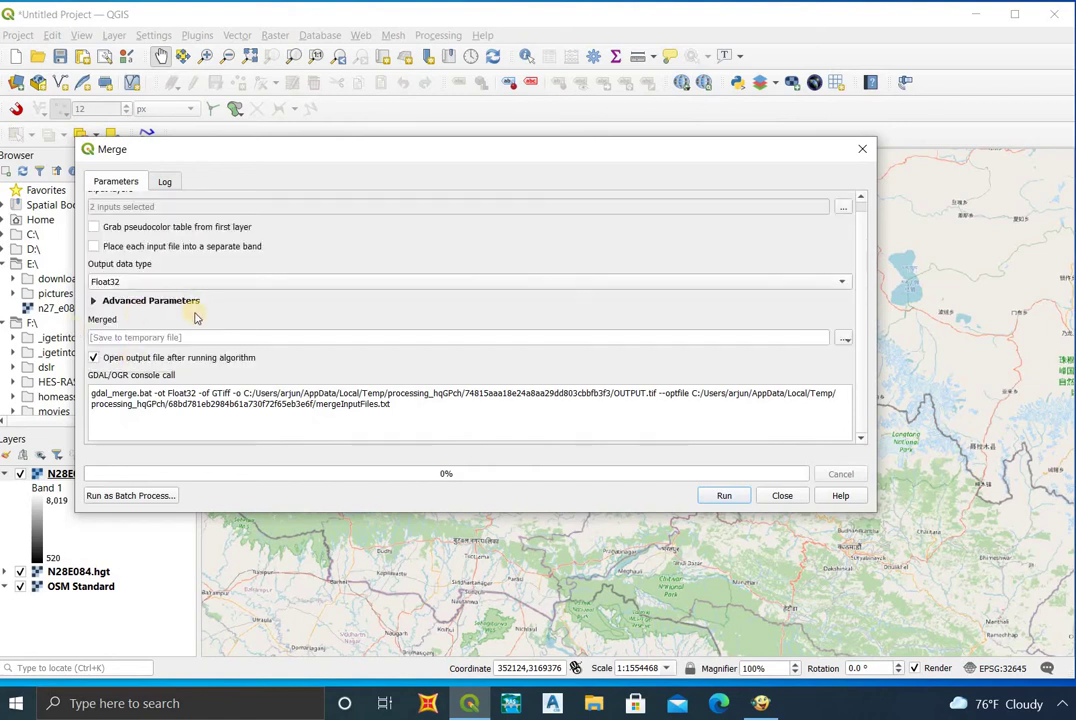
pyautogui.scroll(1, 190, 289)
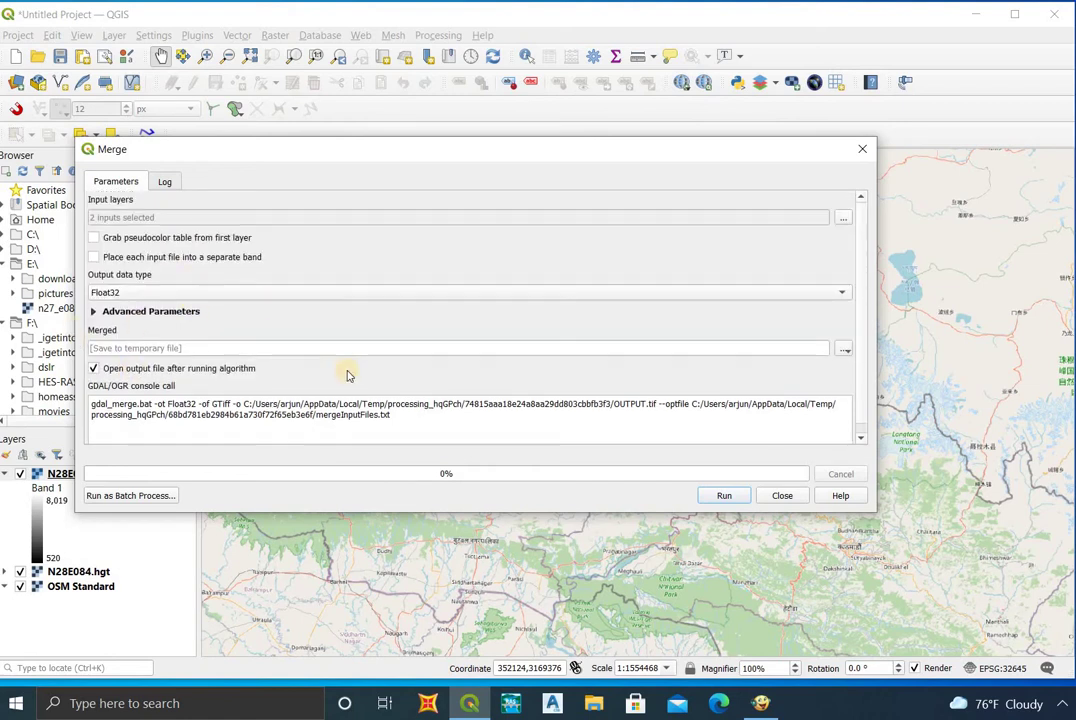
pyautogui.click(724, 495)
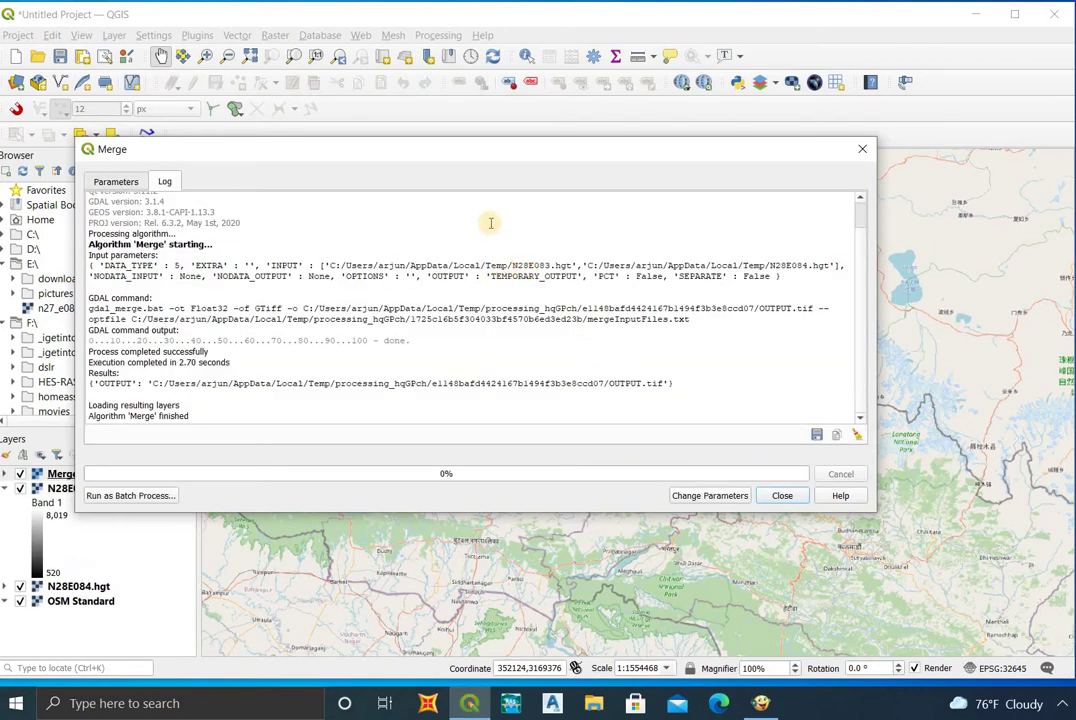
pyautogui.click(862, 148)
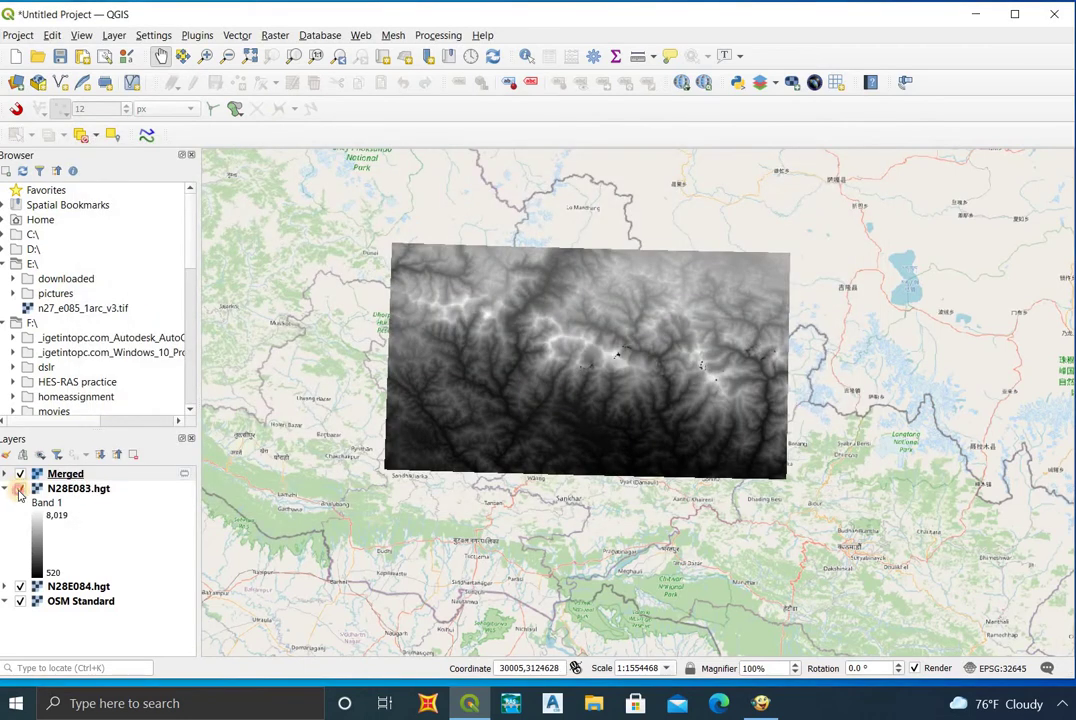
# - Hide the N28E083.hgt, N28E084.hgt and Merged layers so only the OSM Standard basemap is shown
pyautogui.click(20, 489)
pyautogui.click(20, 587)
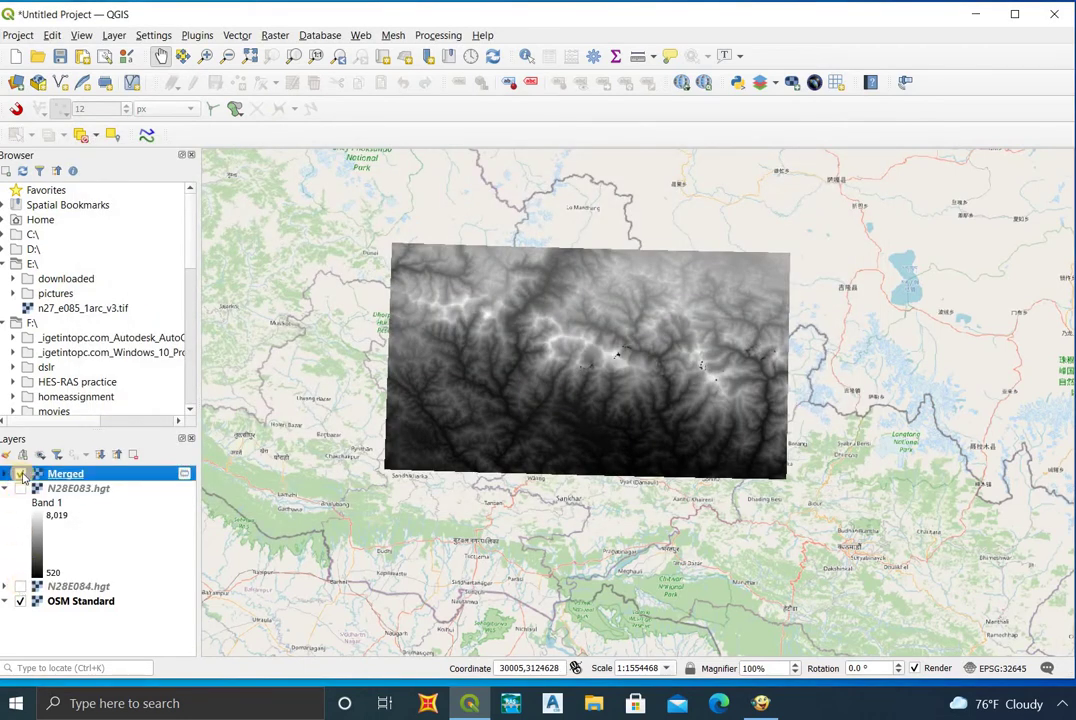
pyautogui.click(20, 474)
pyautogui.doubleClick(62, 474)
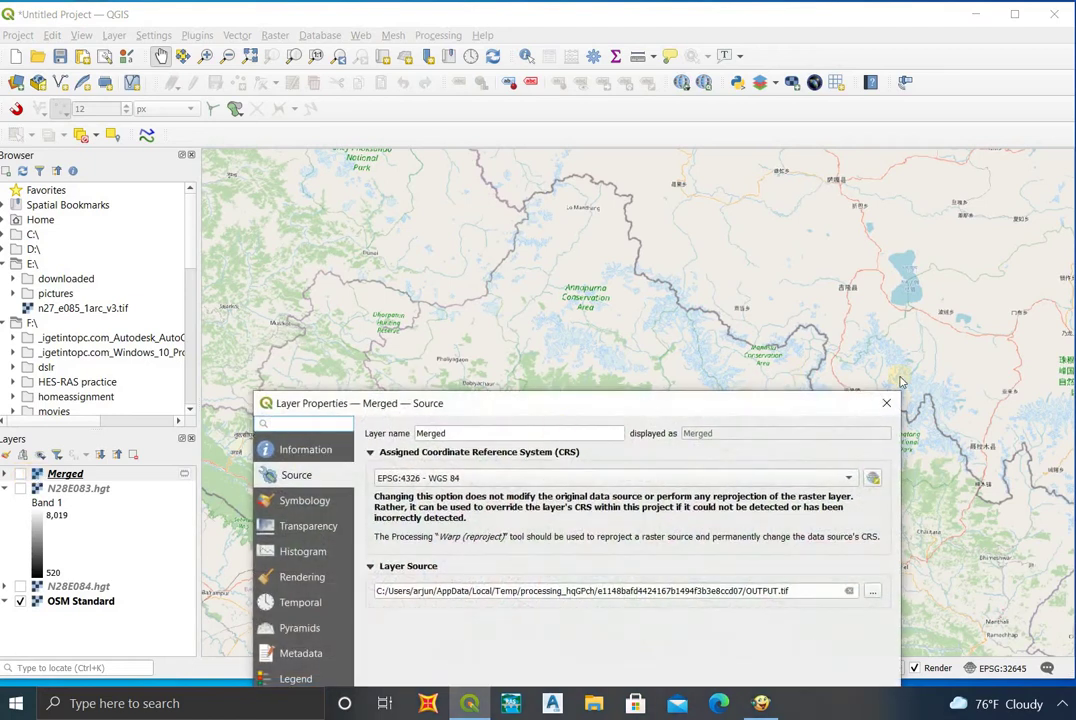
pyautogui.click(884, 405)
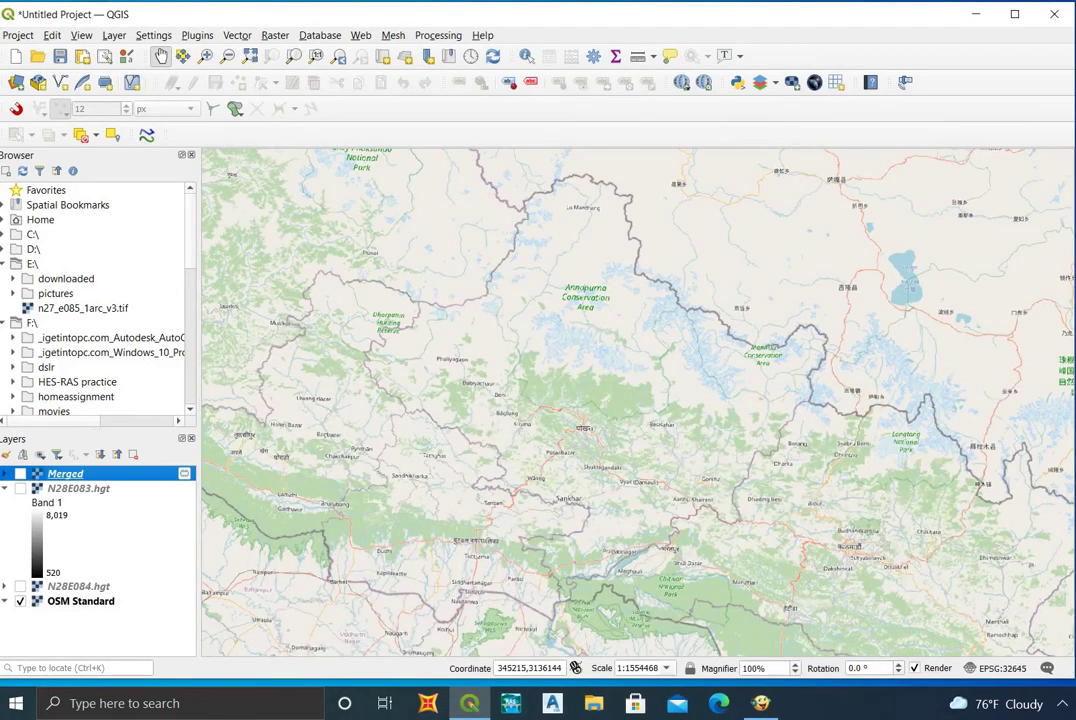
pyautogui.hotkey('alt', 'Tab')
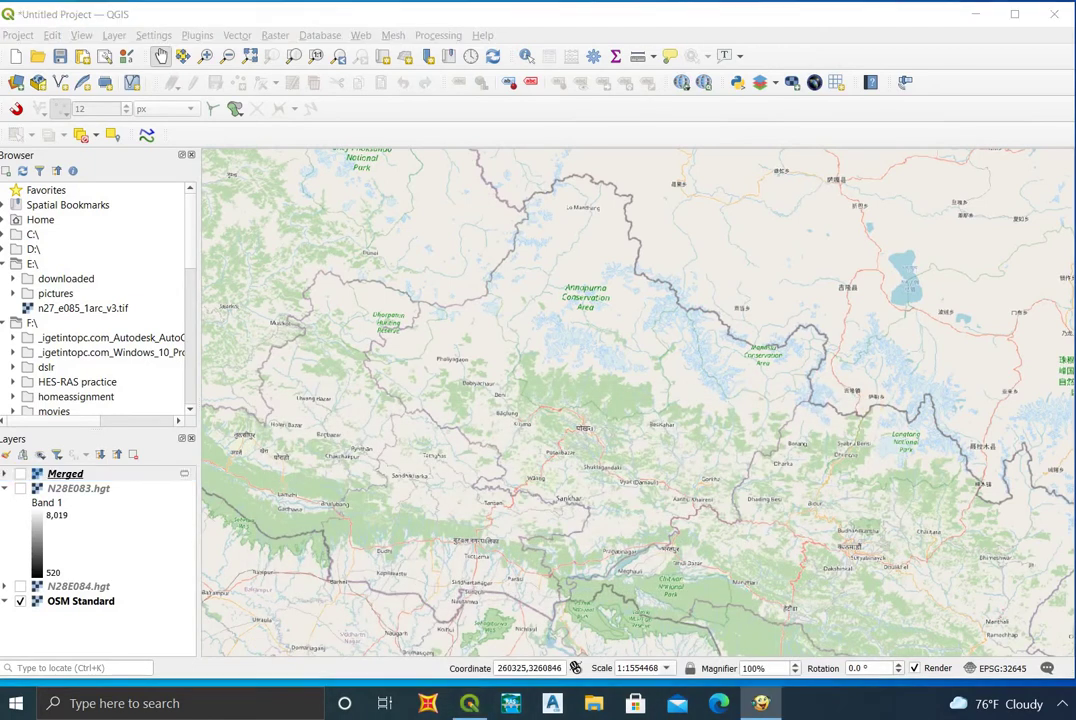
pyautogui.click(729, 20)
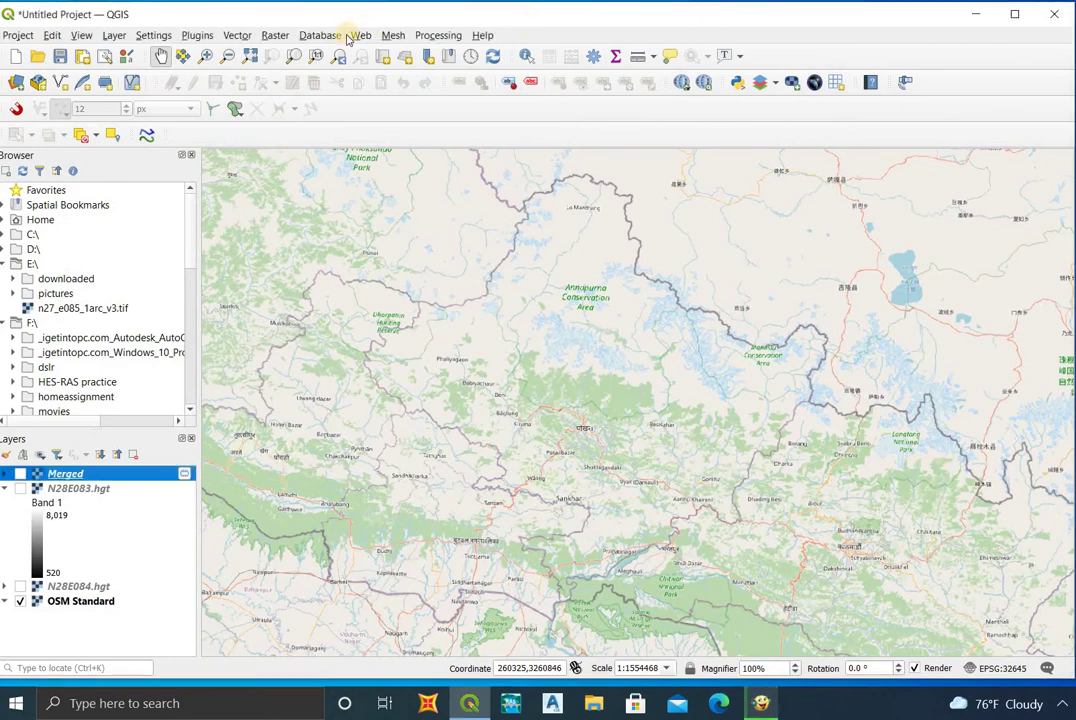
# - Start a Build Virtual Raster operation with only the Merged layer selected as input
pyautogui.click(274, 36)
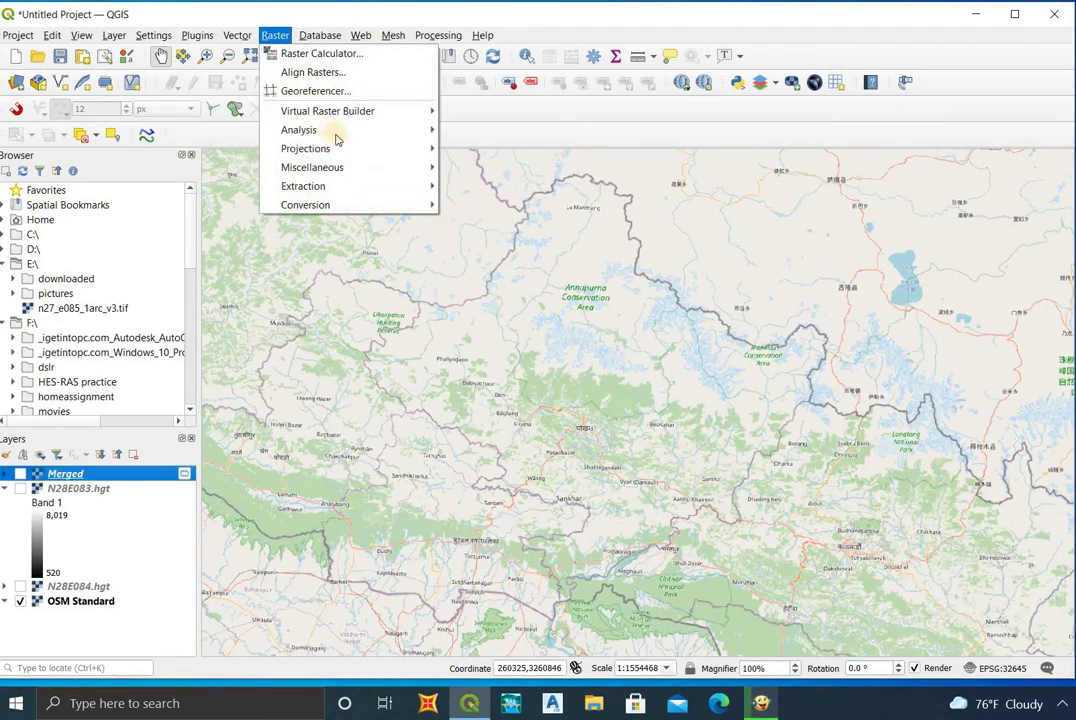
pyautogui.moveTo(403, 167)
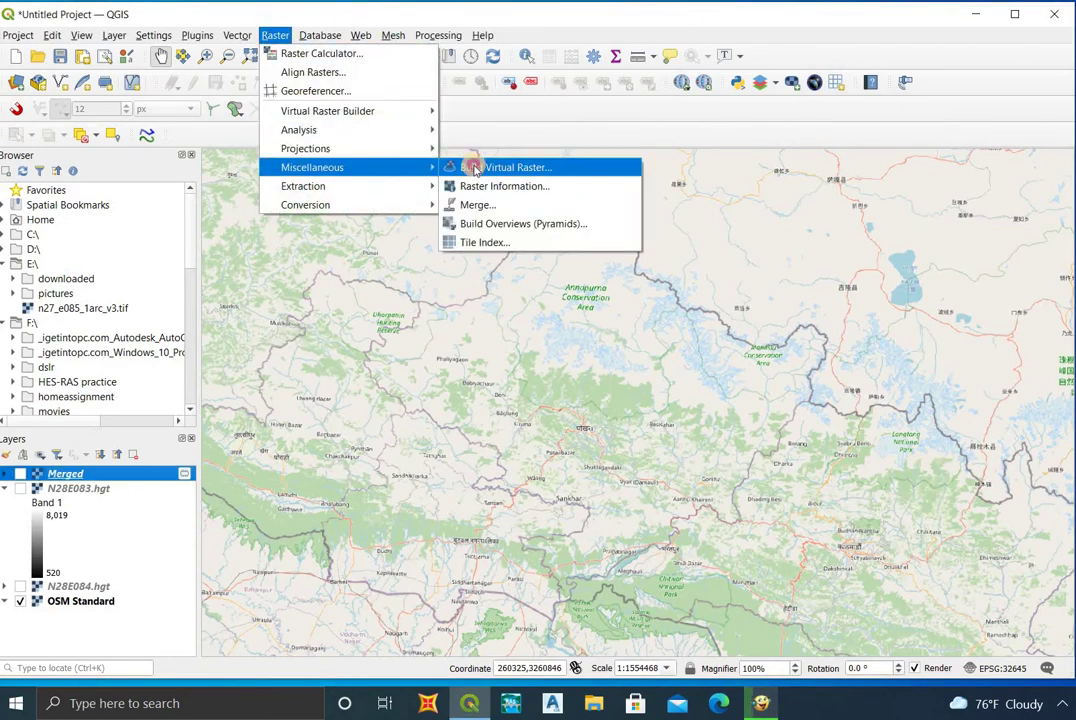
pyautogui.click(468, 168)
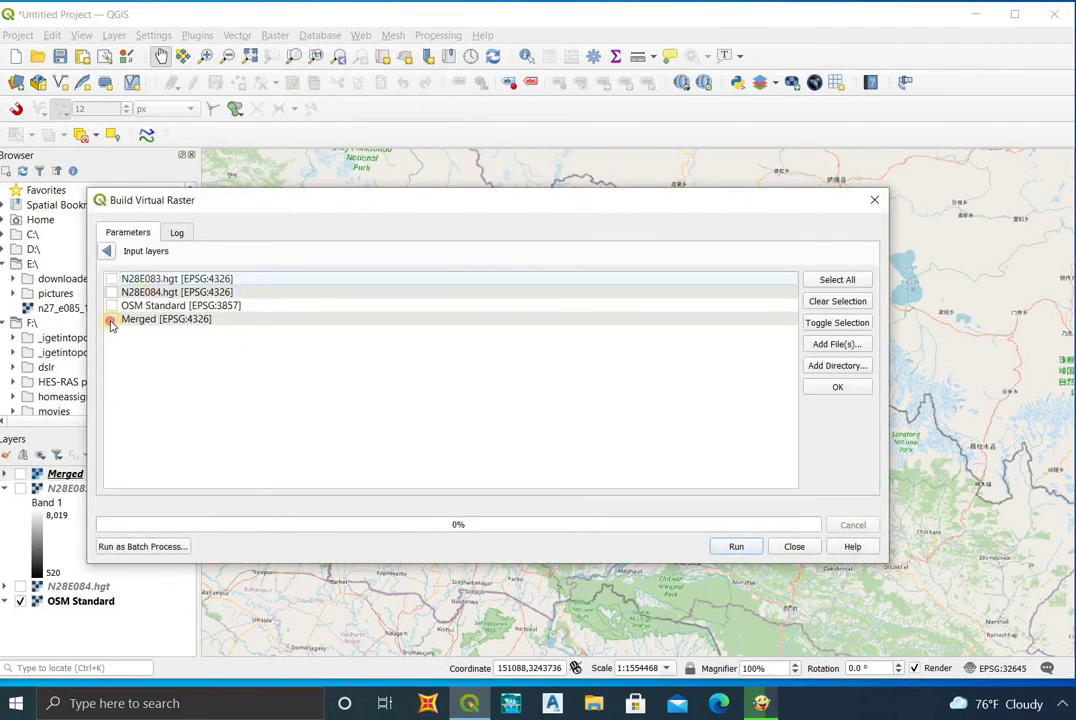
pyautogui.click(110, 320)
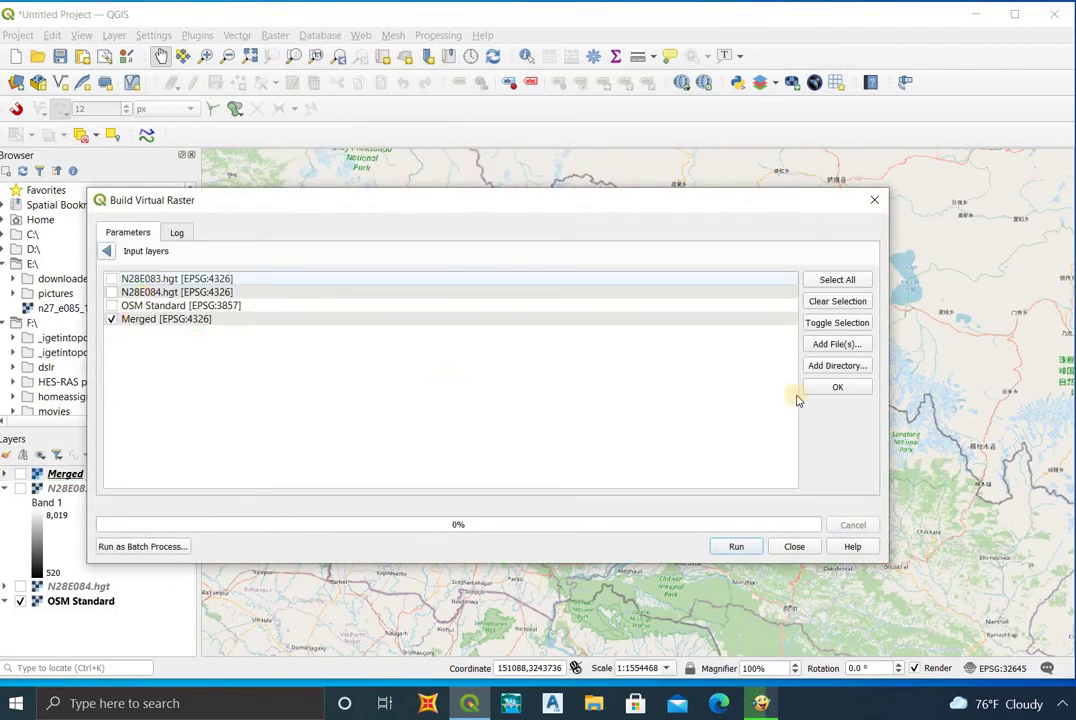
pyautogui.click(849, 390)
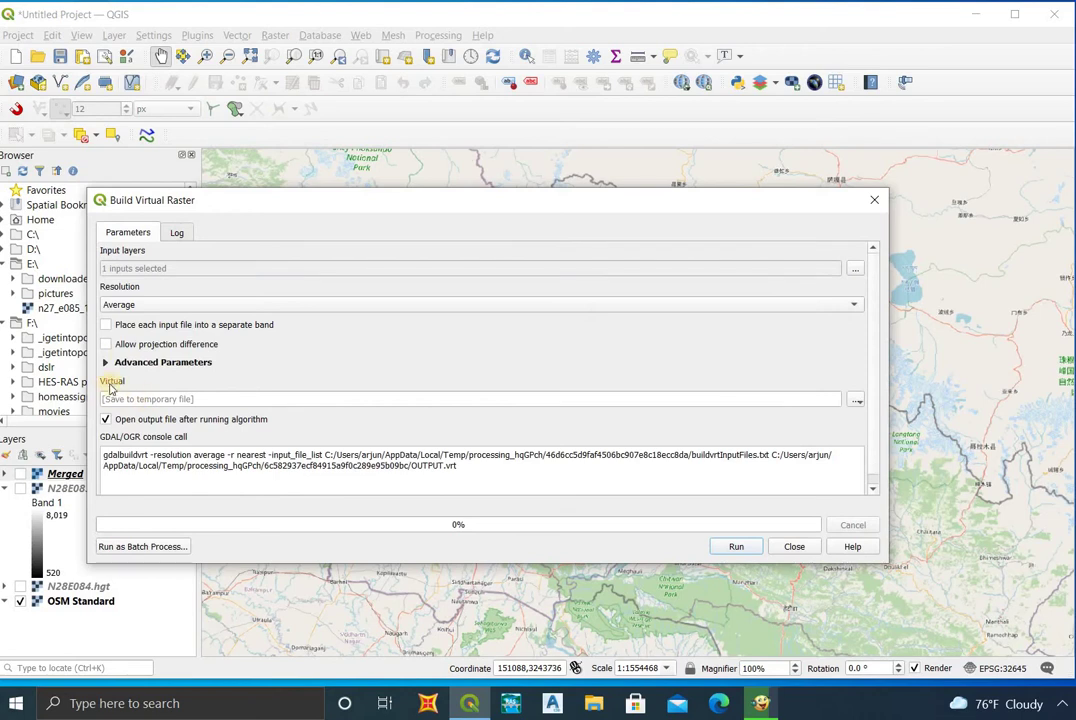
# - Set the virtual raster's resolution to Highest, run it to a temporary file, and close the dialog
pyautogui.click(110, 305)
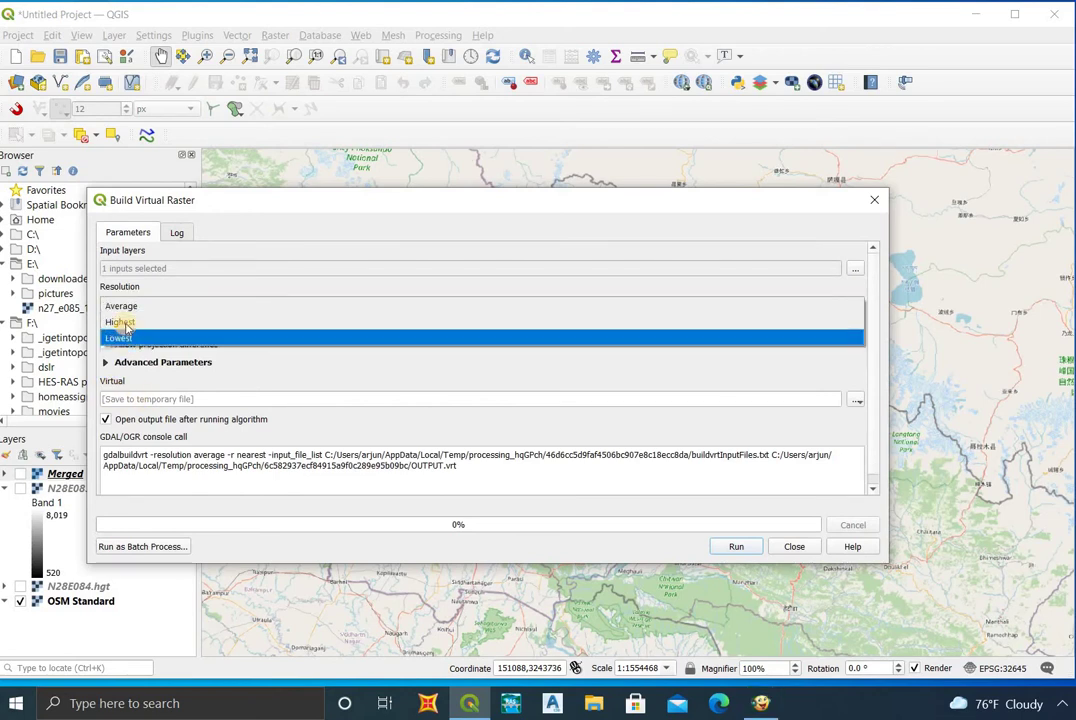
pyautogui.click(120, 322)
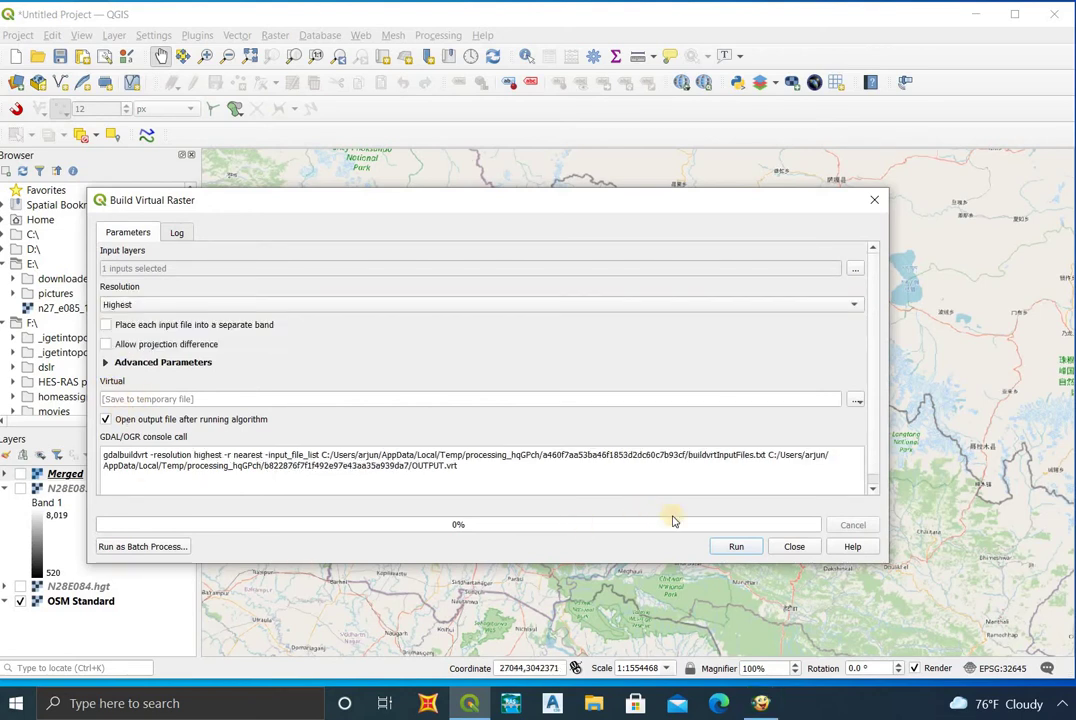
pyautogui.click(736, 547)
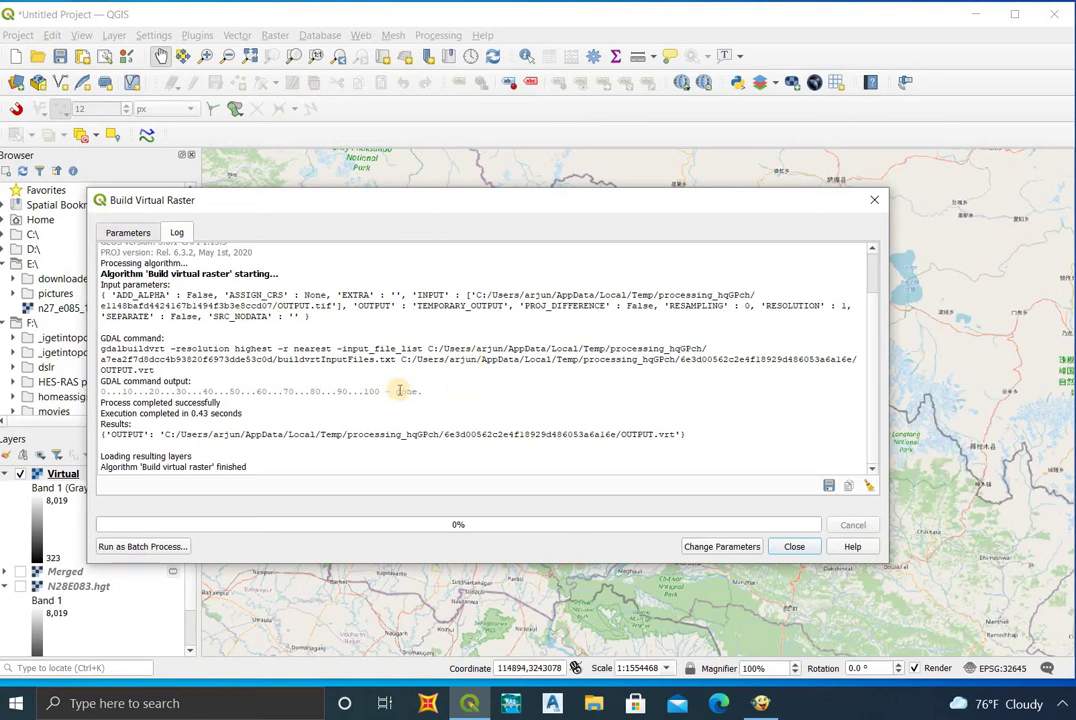
pyautogui.click(797, 547)
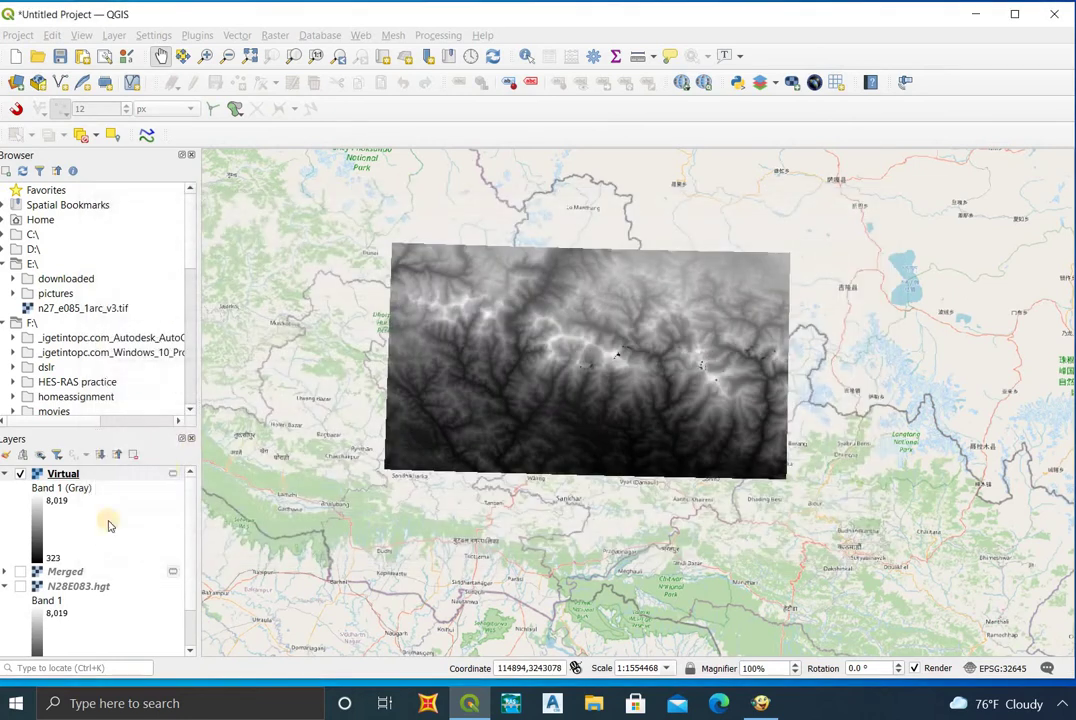
# - Examine the Virtual layer against the basemap by switching its visibility off and on, and look through the layer list
pyautogui.click(19, 474)
pyautogui.click(19, 474)
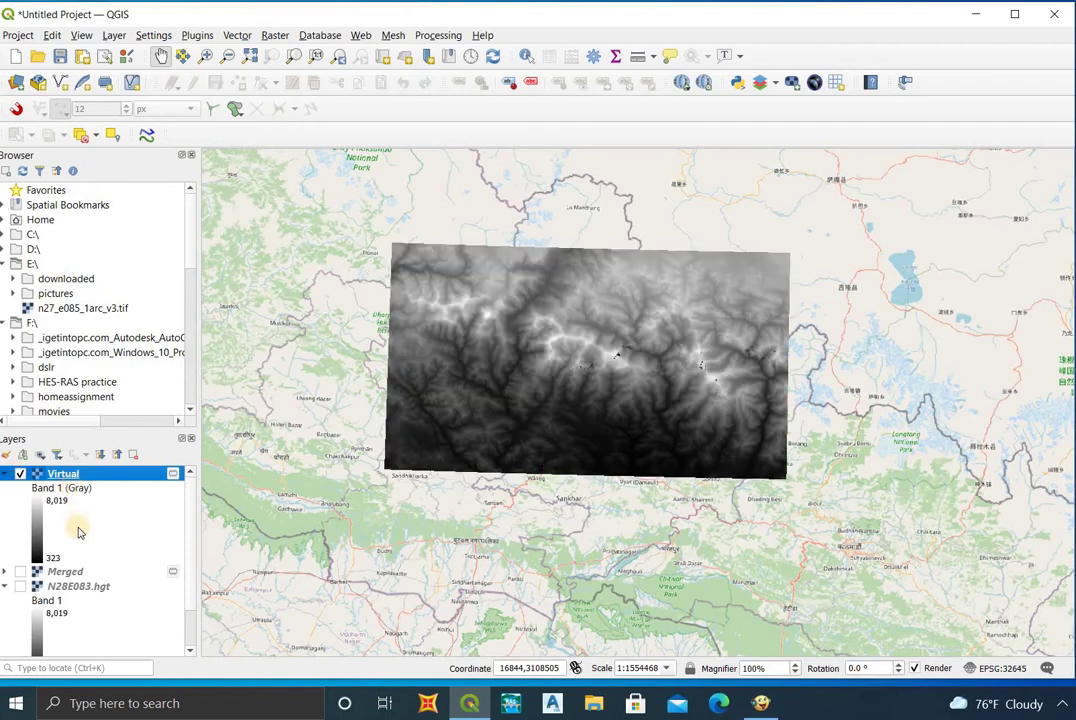
pyautogui.scroll(-1, 79, 532)
pyautogui.scroll(1, 83, 522)
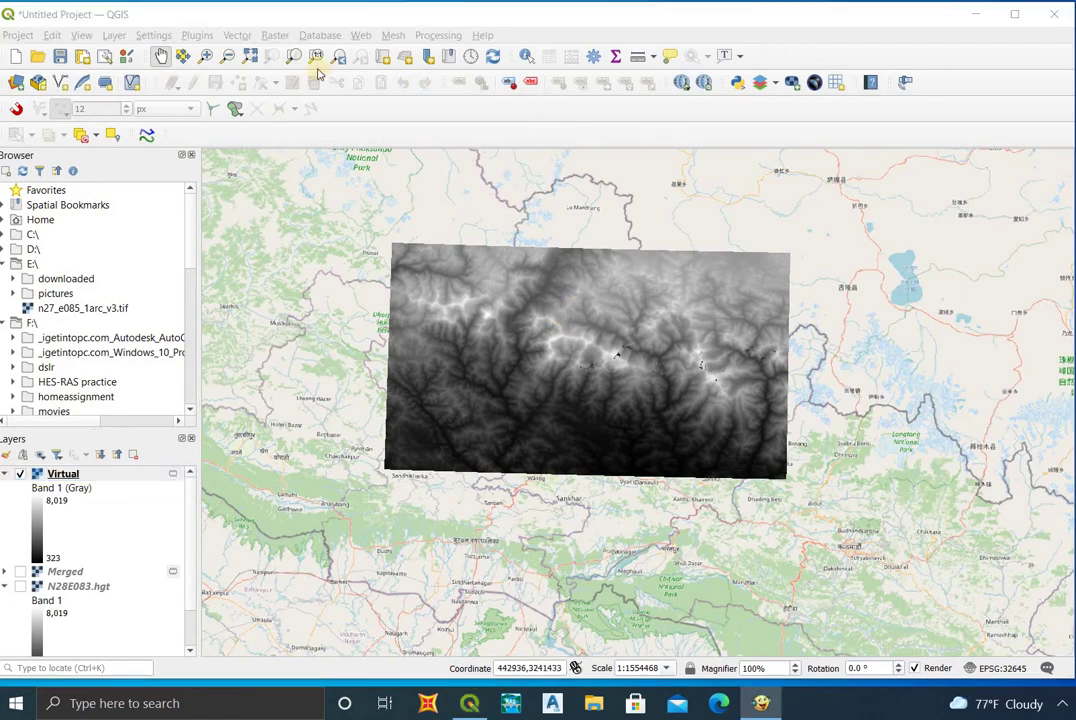
# - Start a Warp (Reproject) of the Virtual layer with EPSG:32645 - WGS 84 / UTM zone 45N as the target CRS
pyautogui.click(273, 37)
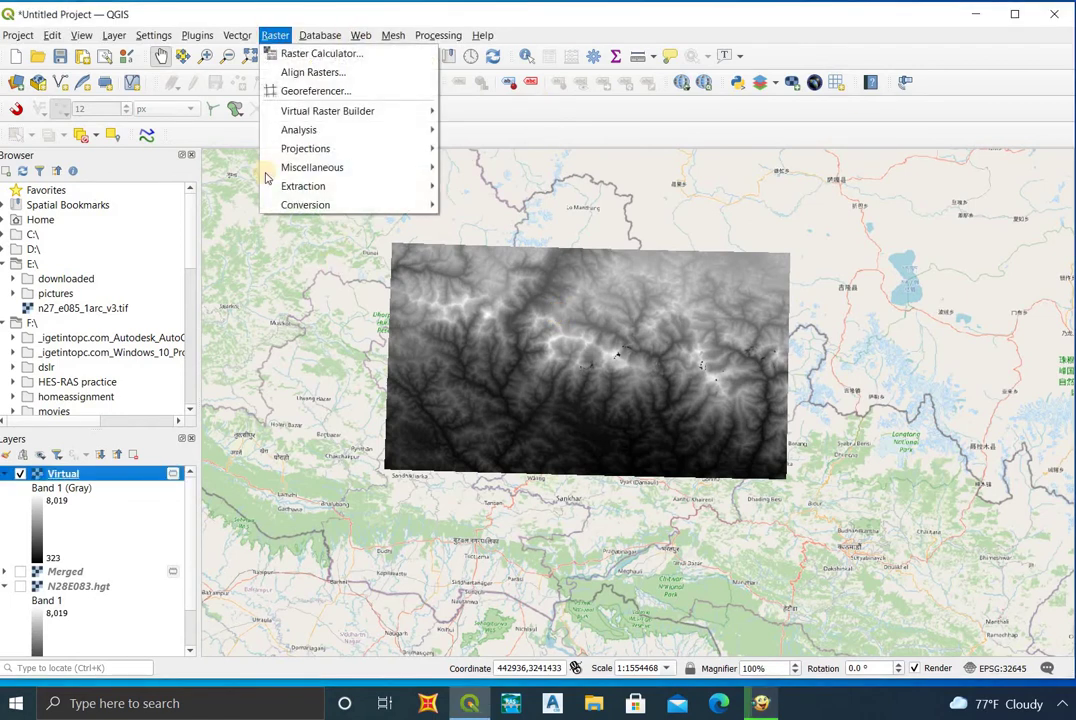
pyautogui.click(275, 37)
pyautogui.click(275, 37)
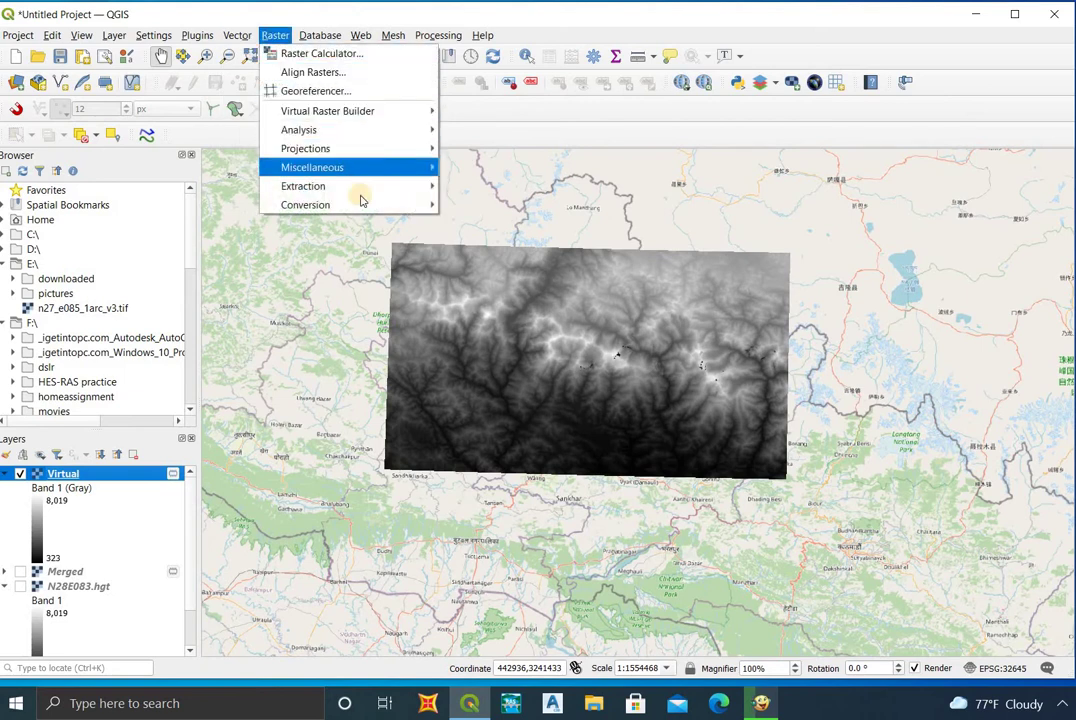
pyautogui.moveTo(356, 150)
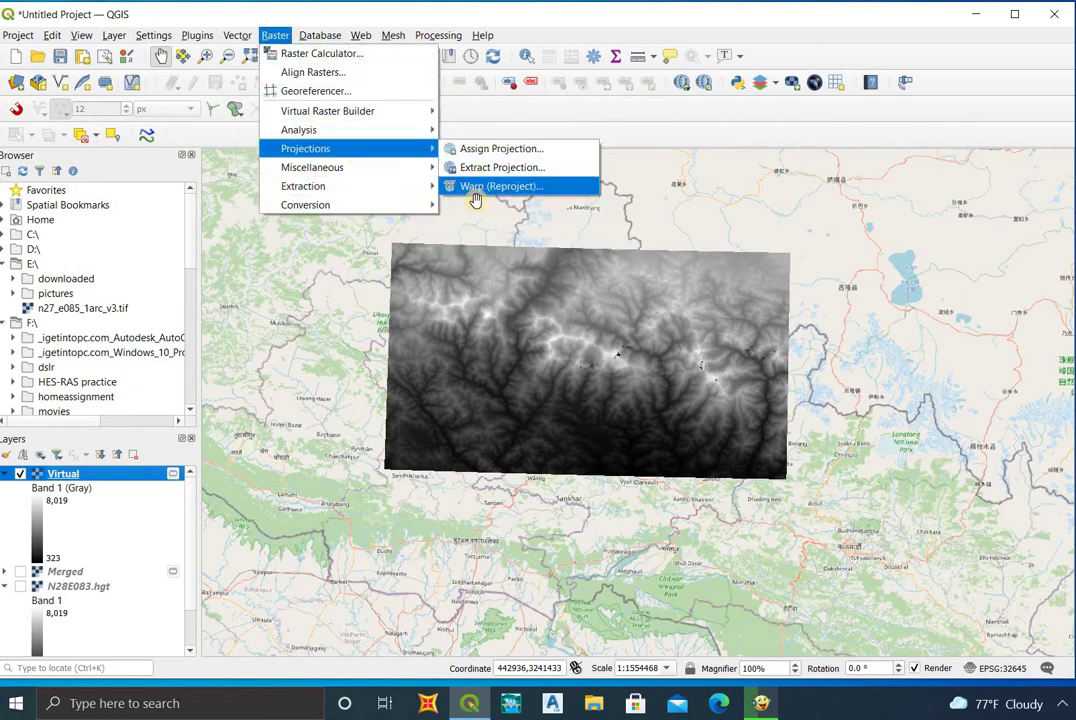
pyautogui.click(477, 187)
pyautogui.click(708, 298)
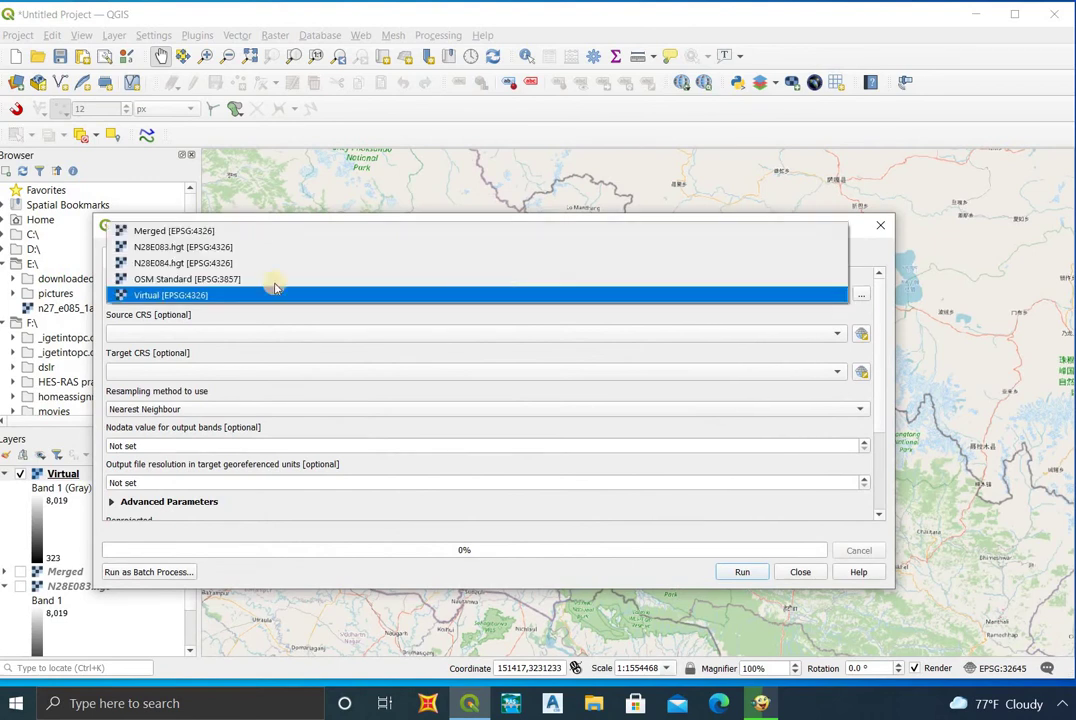
pyautogui.click(176, 339)
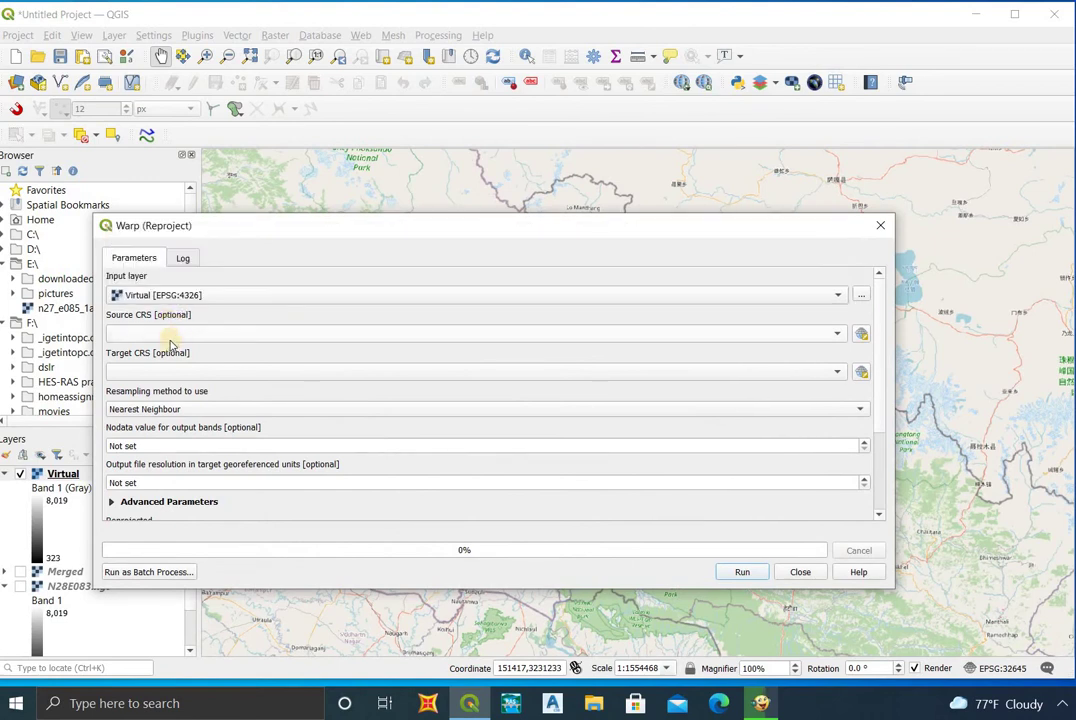
pyautogui.click(157, 370)
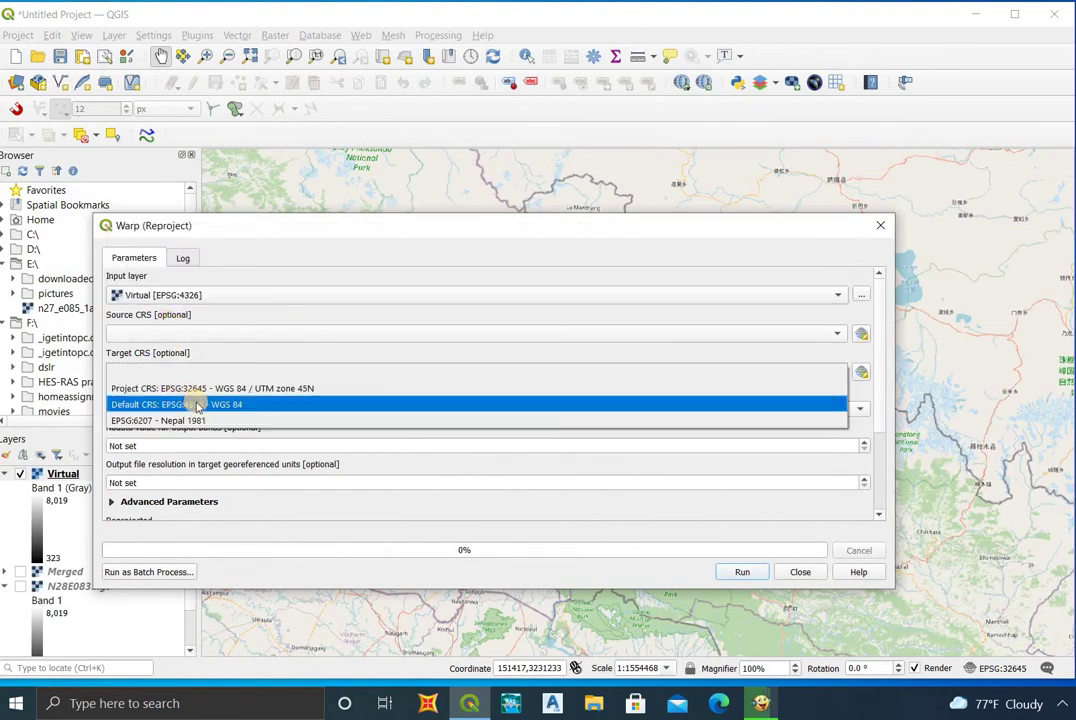
pyautogui.click(192, 388)
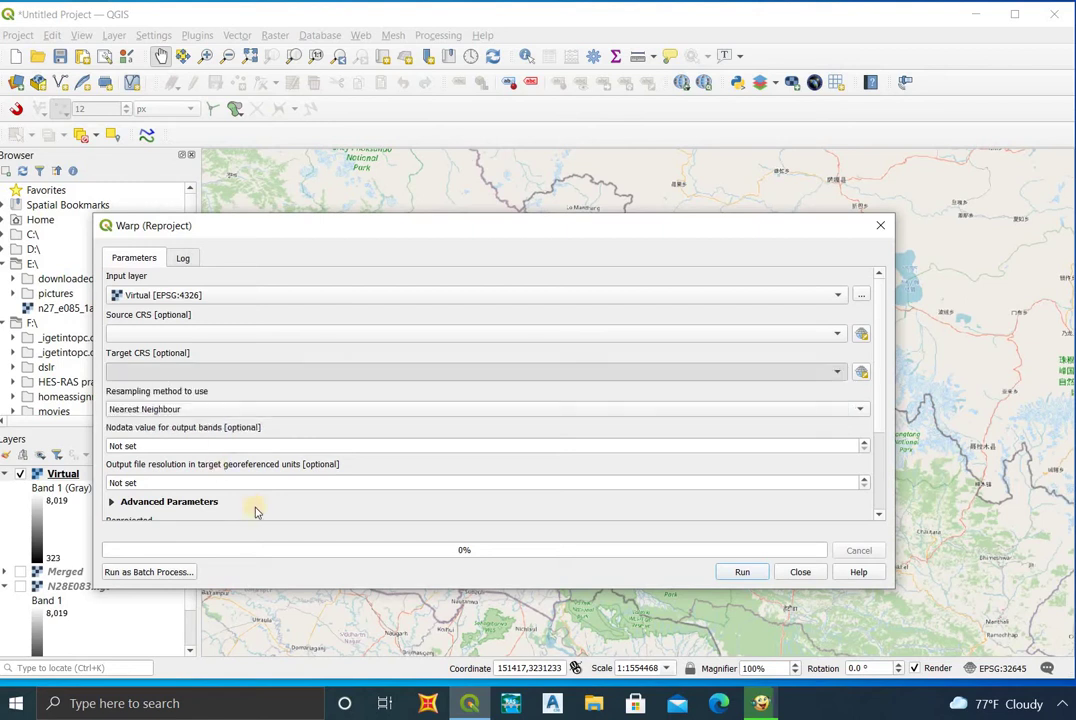
# - Keep Nearest Neighbour resampling, set the output file resolution to 30, run the reprojection, and close the dialog
pyautogui.click(185, 410)
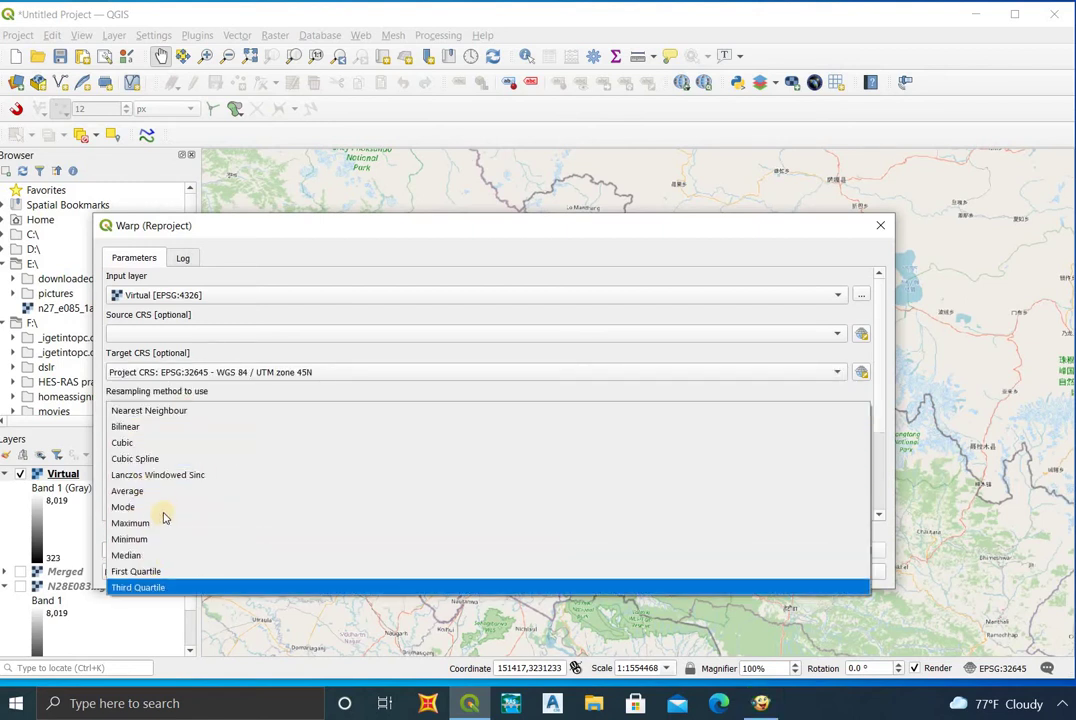
pyautogui.click(149, 410)
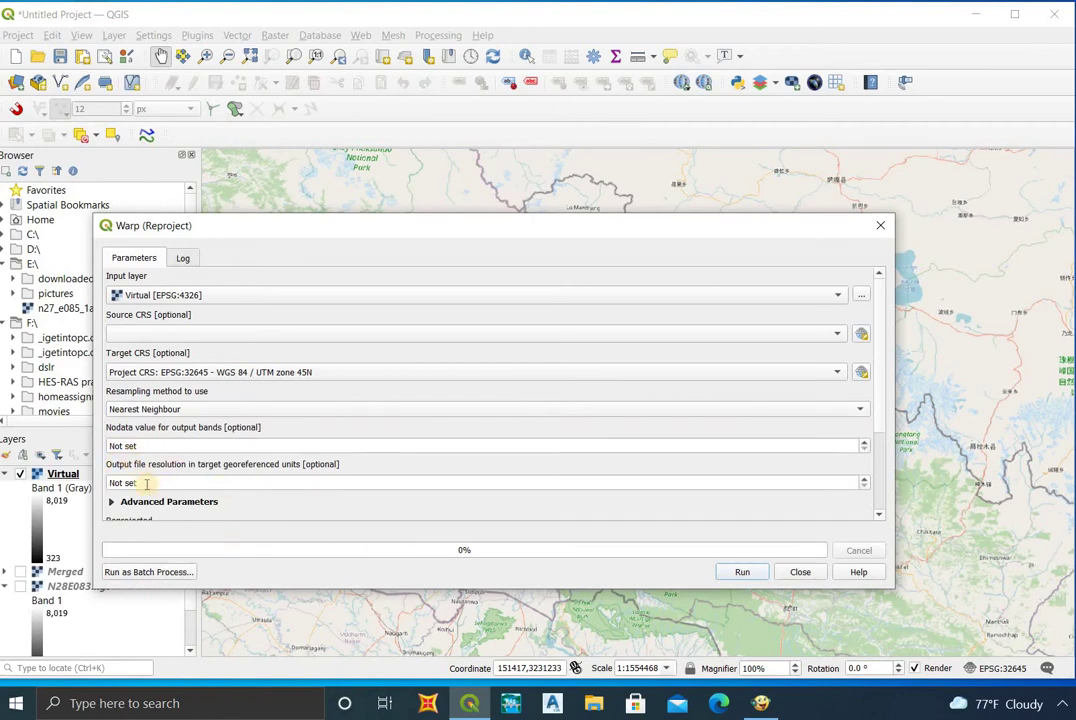
pyautogui.moveTo(138, 482); pyautogui.dragTo(57, 476)
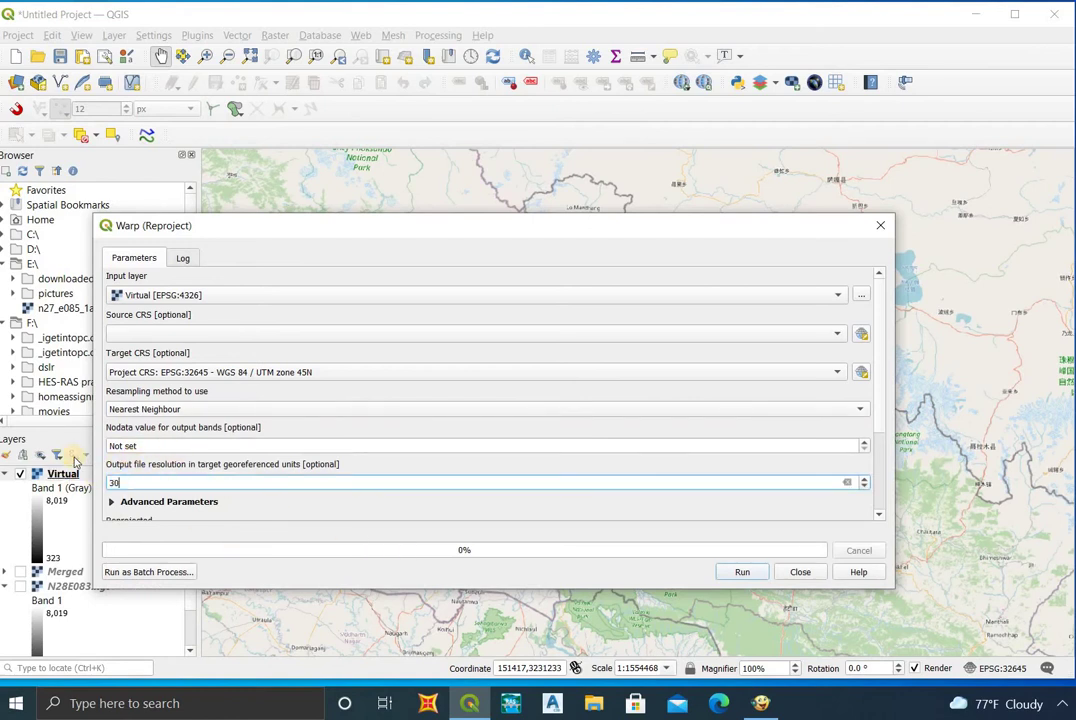
pyautogui.write('30')
pyautogui.click(740, 571)
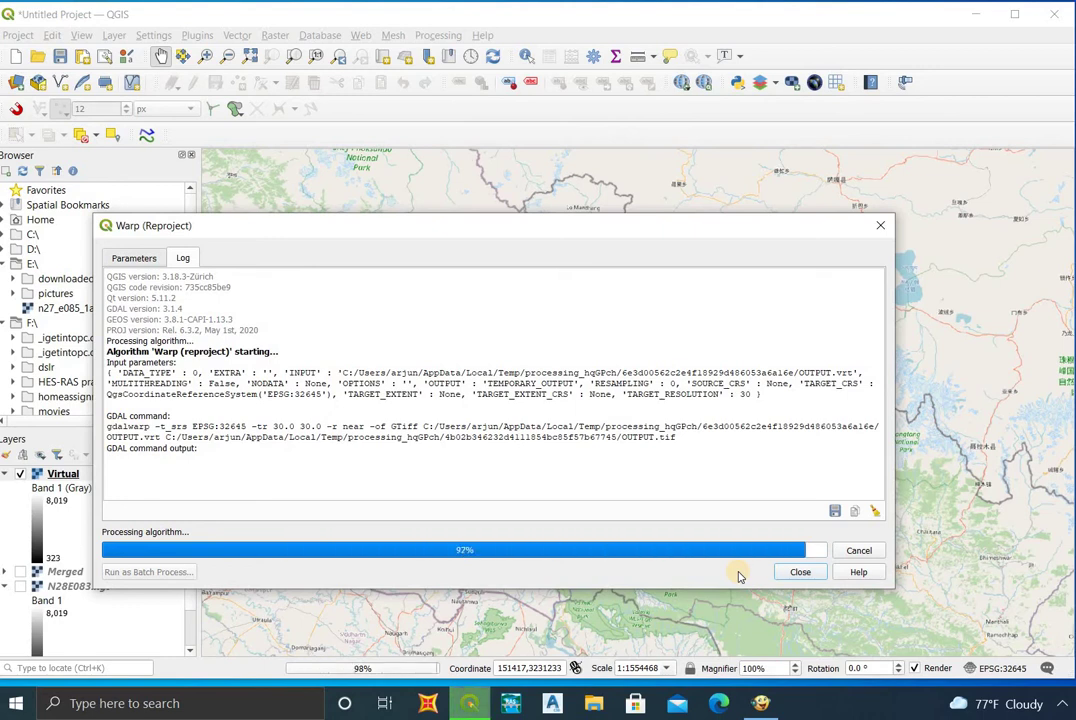
pyautogui.click(883, 225)
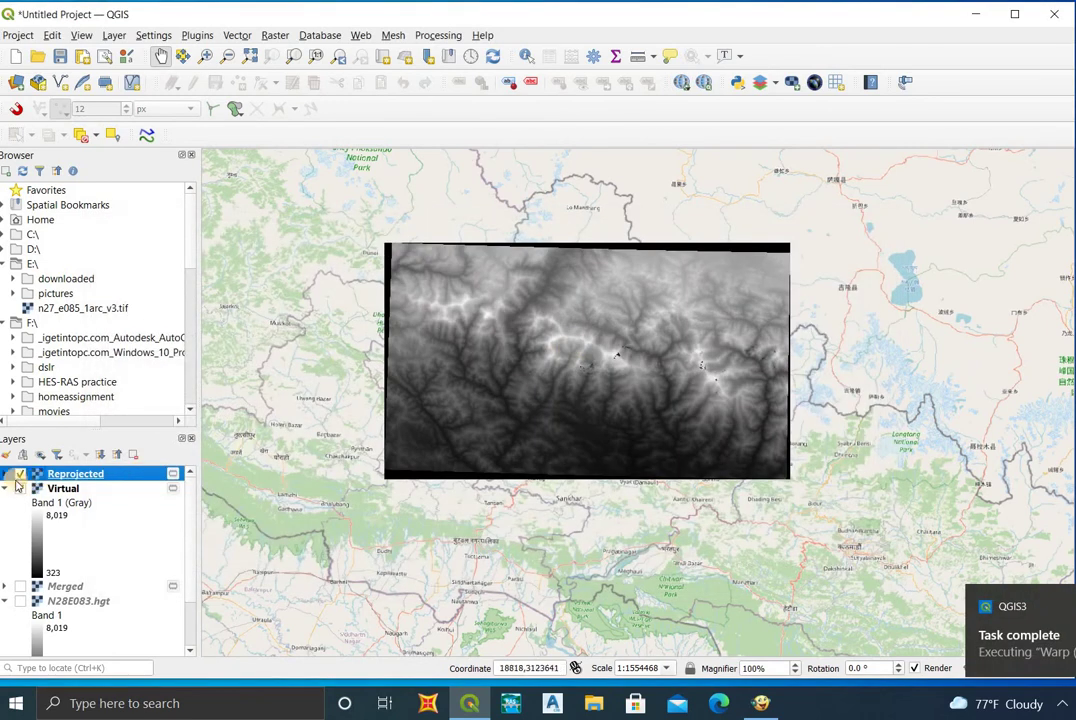
# - Hide the Virtual layer and compare the Reprojected layer with the basemap, switching it off and on and leaving it shown
pyautogui.click(21, 473)
pyautogui.click(21, 473)
pyautogui.click(21, 473)
pyautogui.click(20, 488)
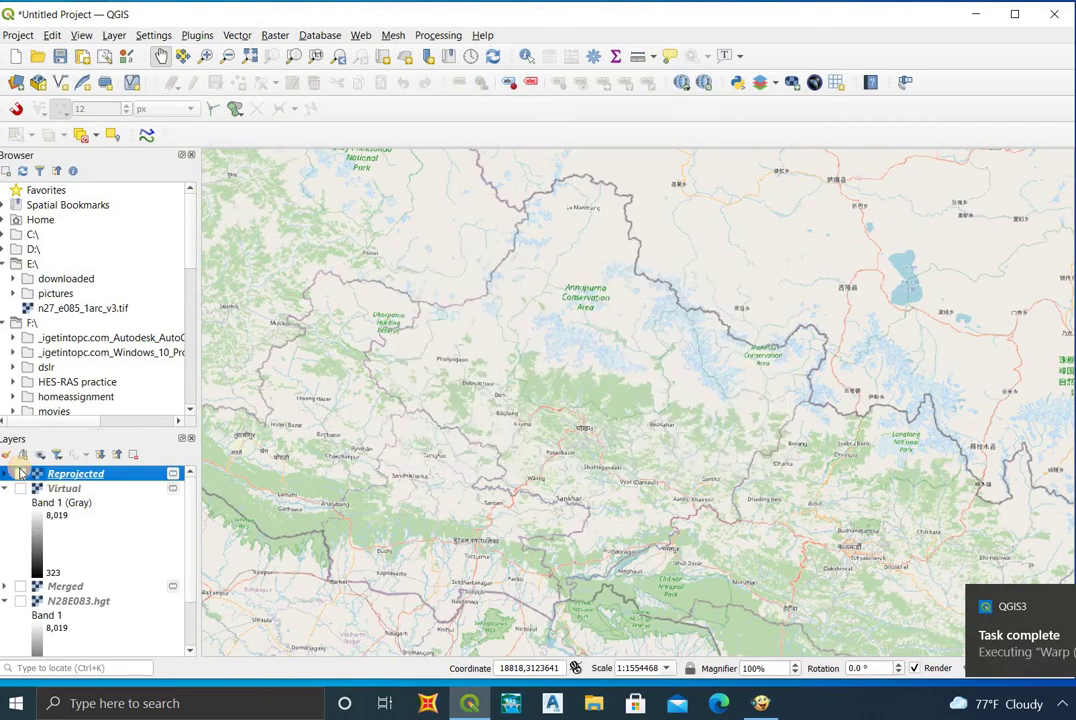
pyautogui.click(21, 473)
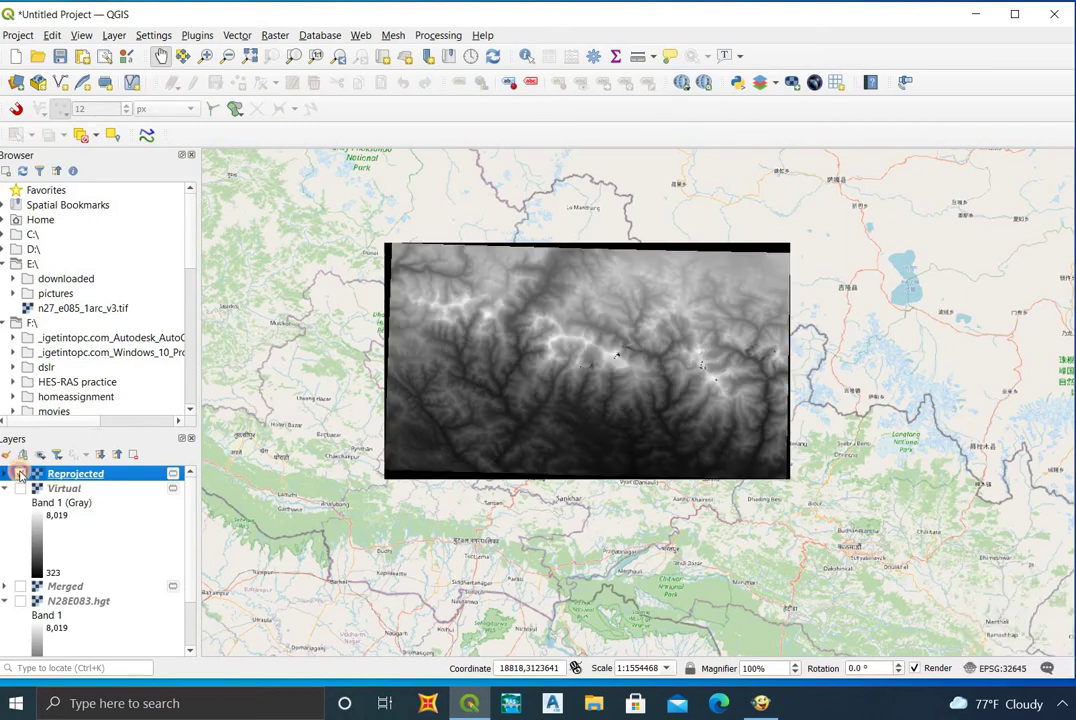
pyautogui.click(21, 473)
pyautogui.click(21, 473)
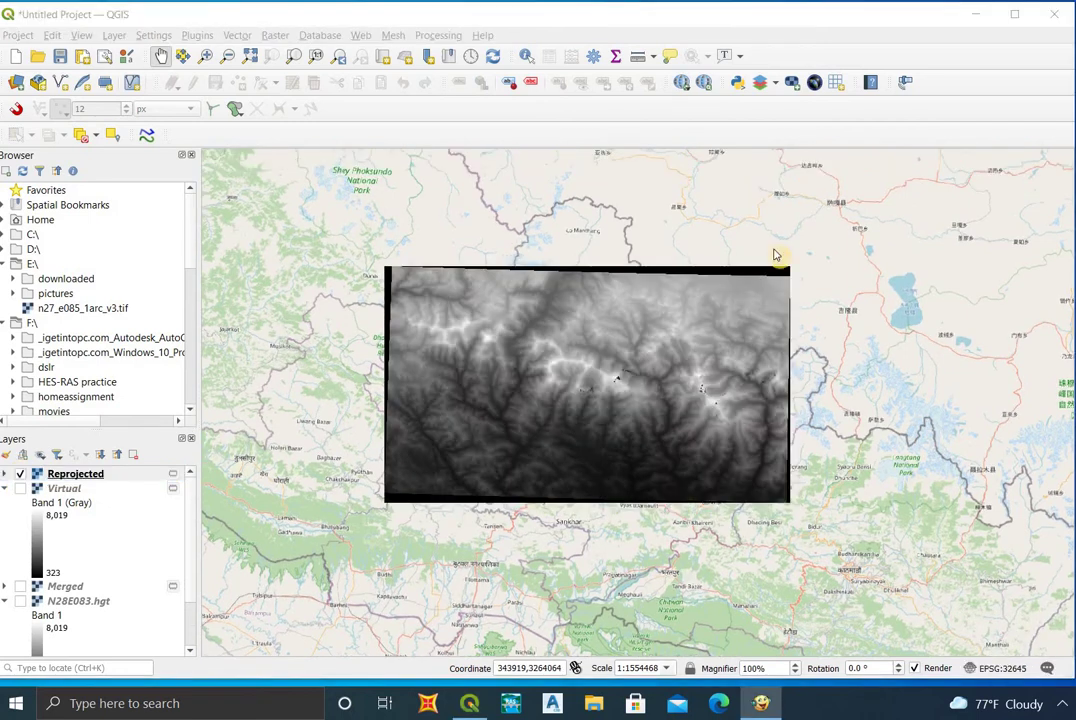
pyautogui.moveTo(598, 391); pyautogui.dragTo(582, 352)
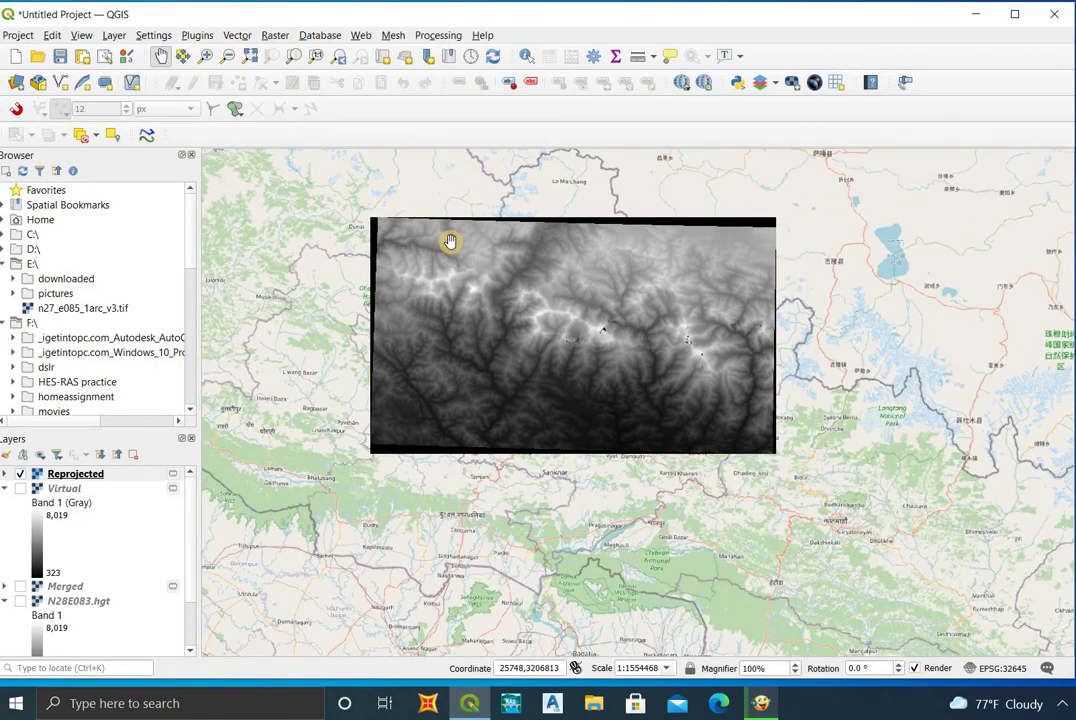
pyautogui.click(20, 474)
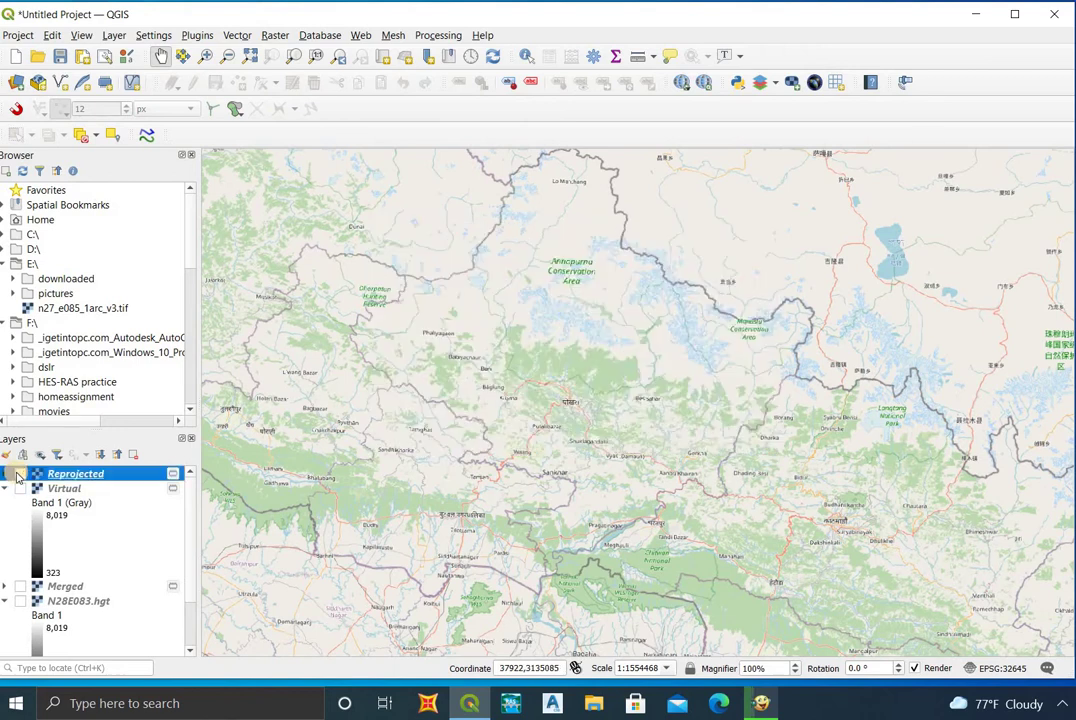
pyautogui.click(20, 474)
pyautogui.moveTo(574, 418); pyautogui.dragTo(605, 384)
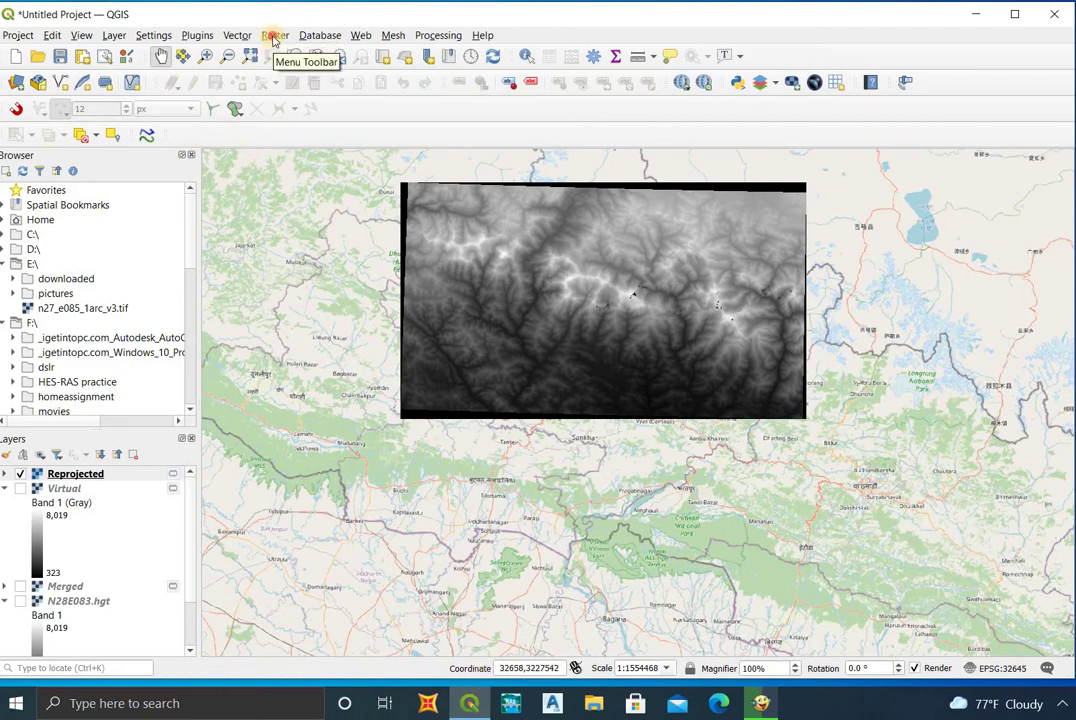
# - Clip the Reprojected raster to an extent drawn on the map from about 131366, 3180491 to 189934, 3110079, saved to a temporary file
pyautogui.click(275, 35)
pyautogui.moveTo(390, 186)
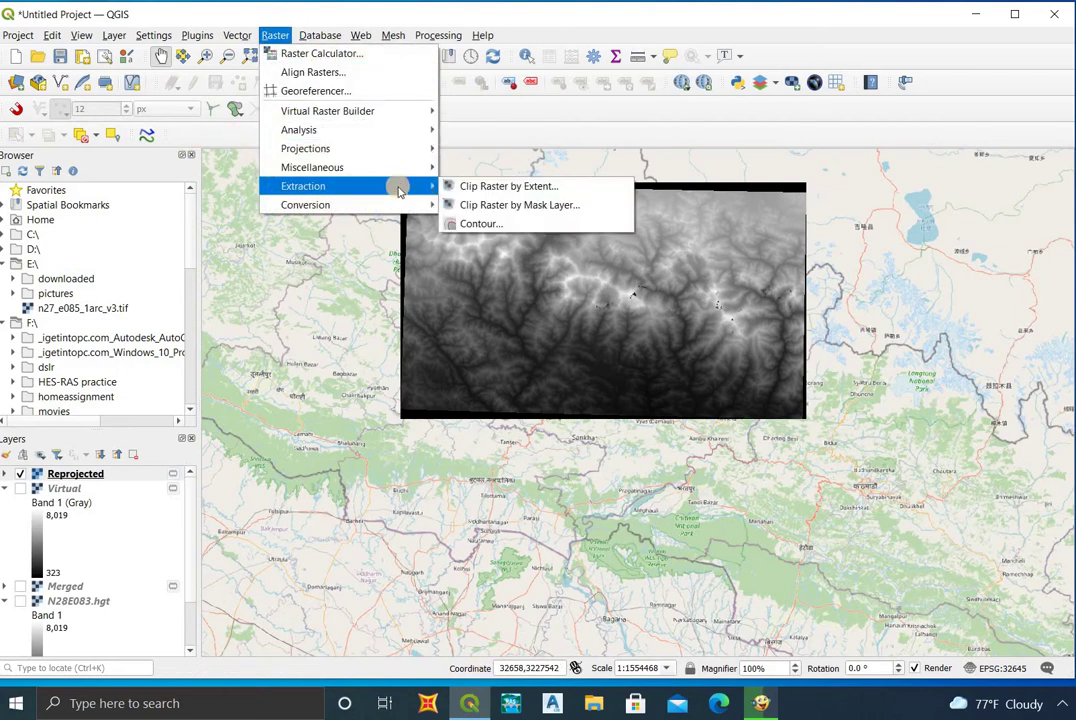
pyautogui.click(498, 188)
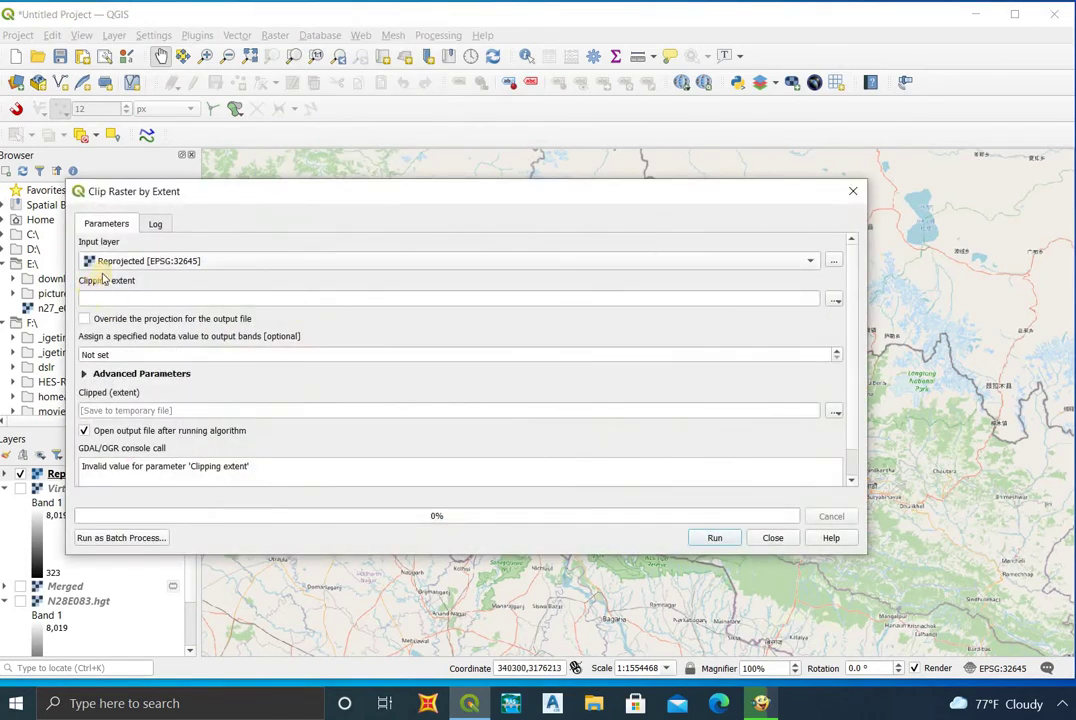
pyautogui.click(835, 299)
pyautogui.click(883, 348)
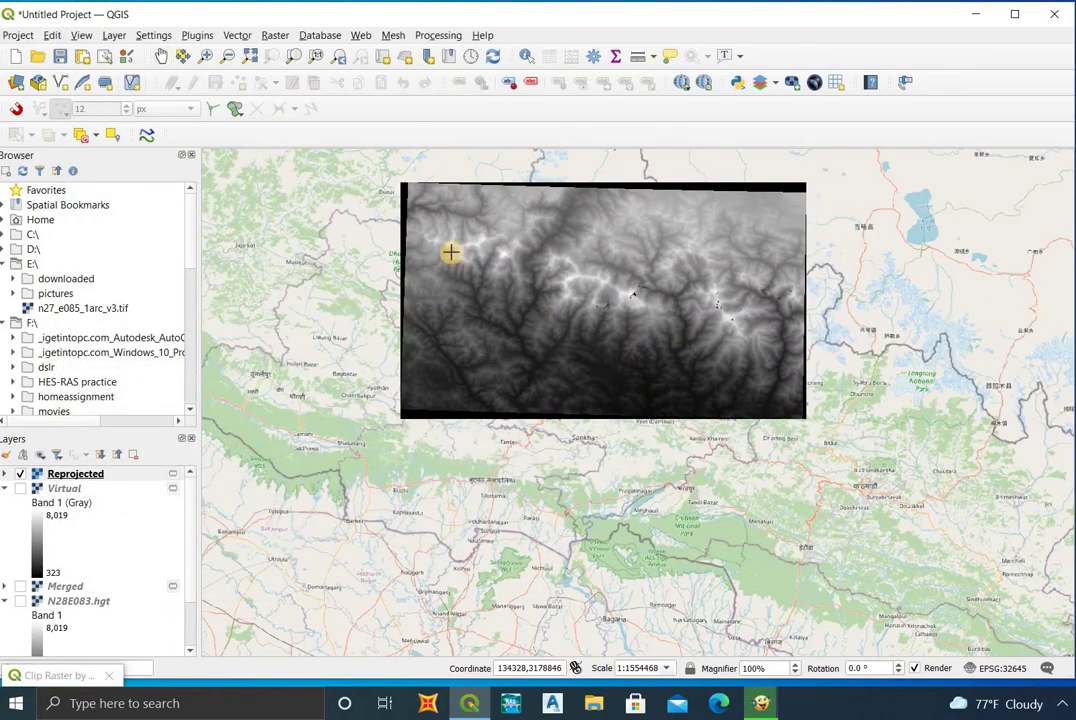
pyautogui.moveTo(452, 252); pyautogui.dragTo(572, 394)
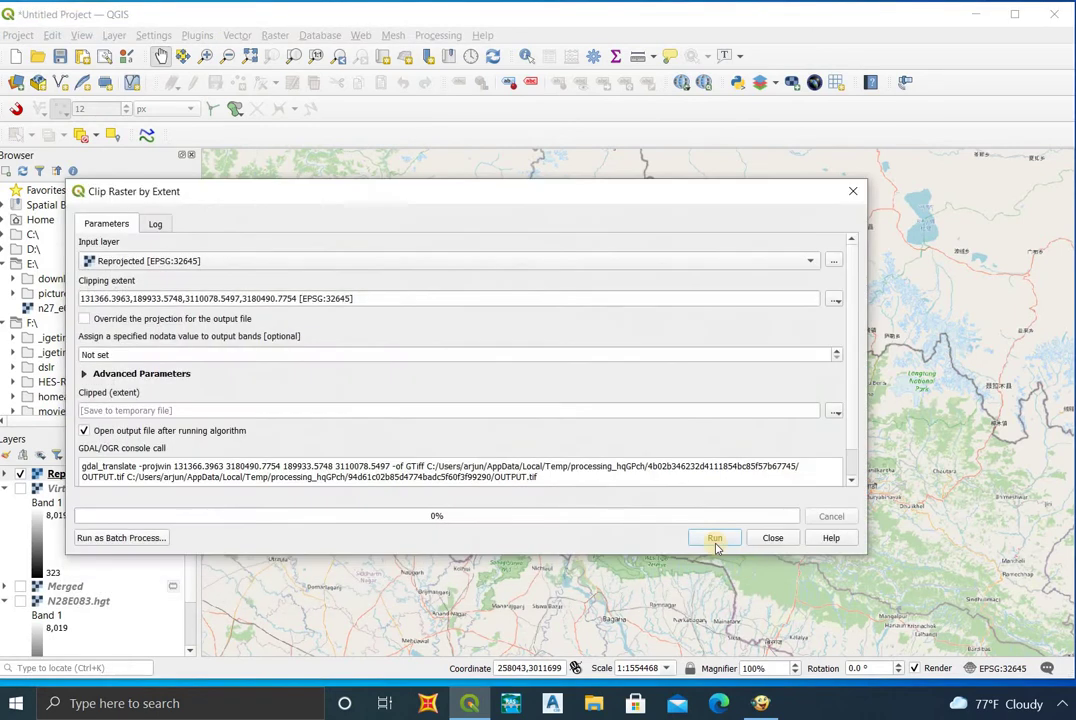
pyautogui.click(714, 539)
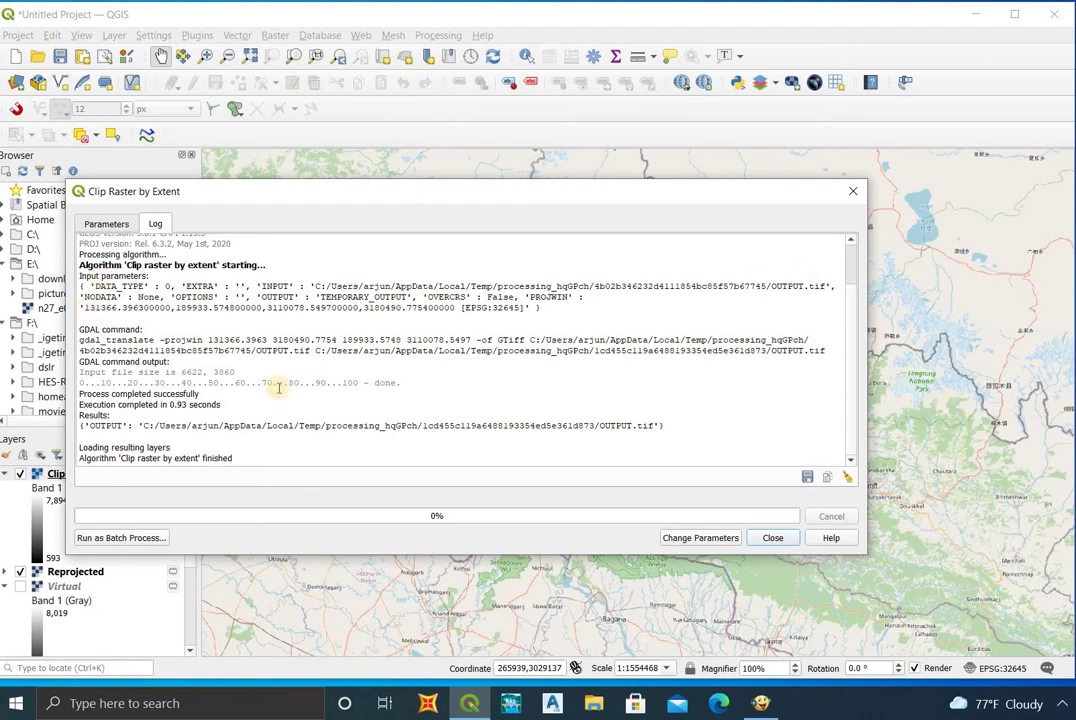
pyautogui.click(772, 539)
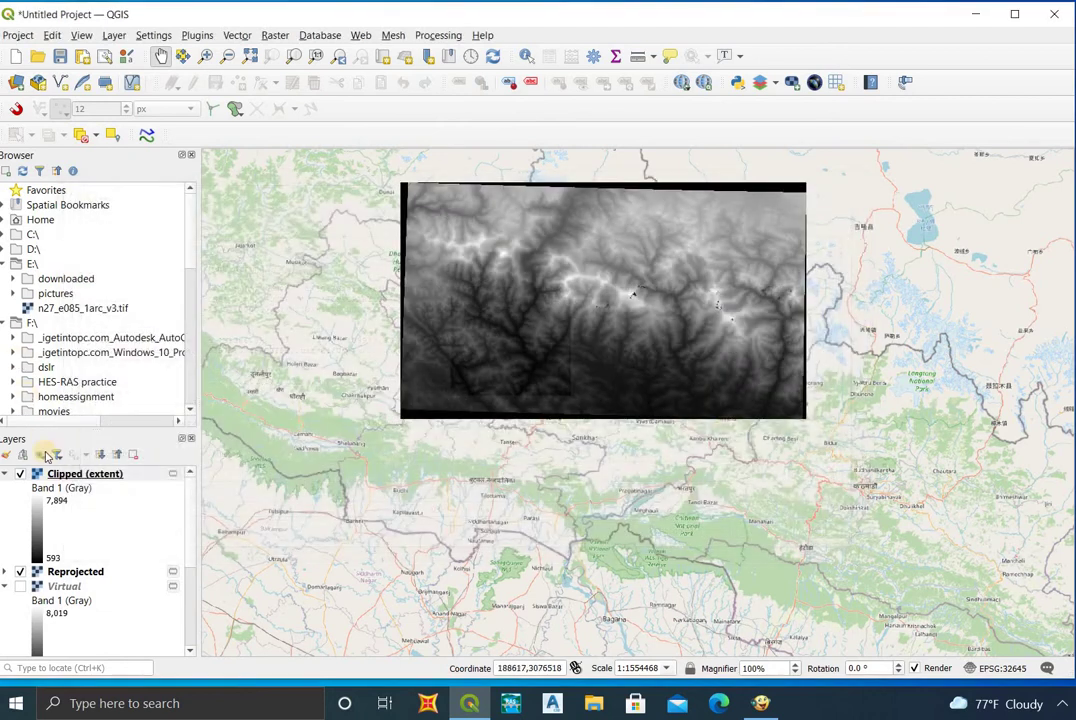
# - Toggle the Reprojected and Clipped (extent) layers to compare their coverage, and close the clipped layer's properties
pyautogui.click(20, 572)
pyautogui.click(18, 476)
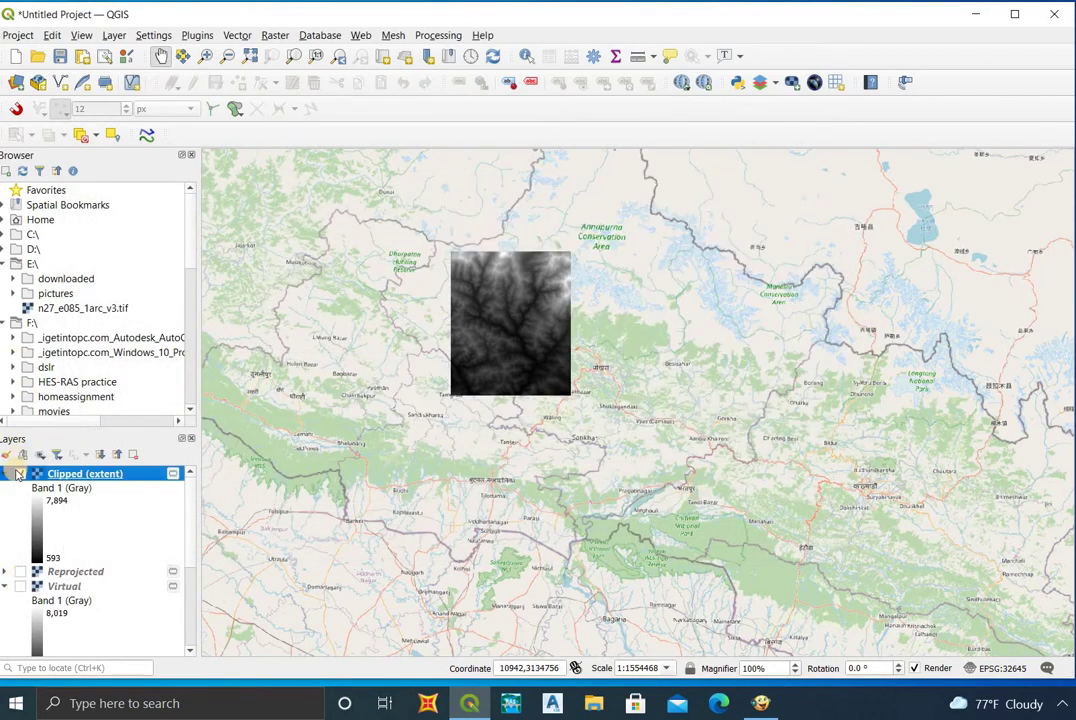
pyautogui.click(20, 475)
pyautogui.click(20, 474)
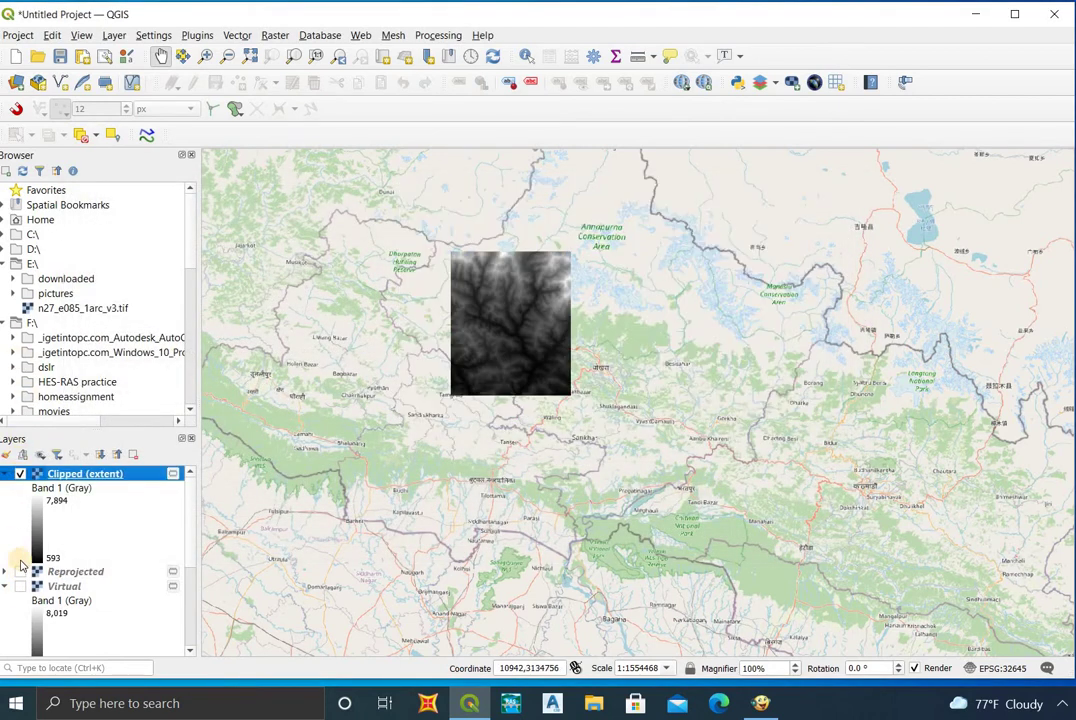
pyautogui.click(20, 572)
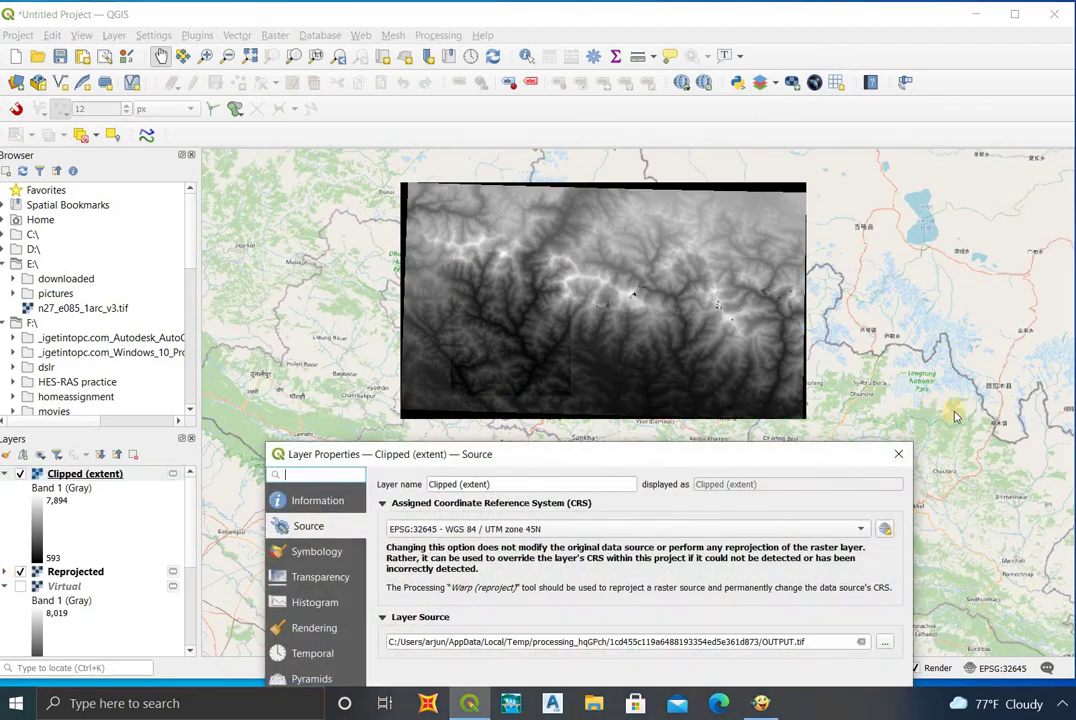
pyautogui.click(898, 454)
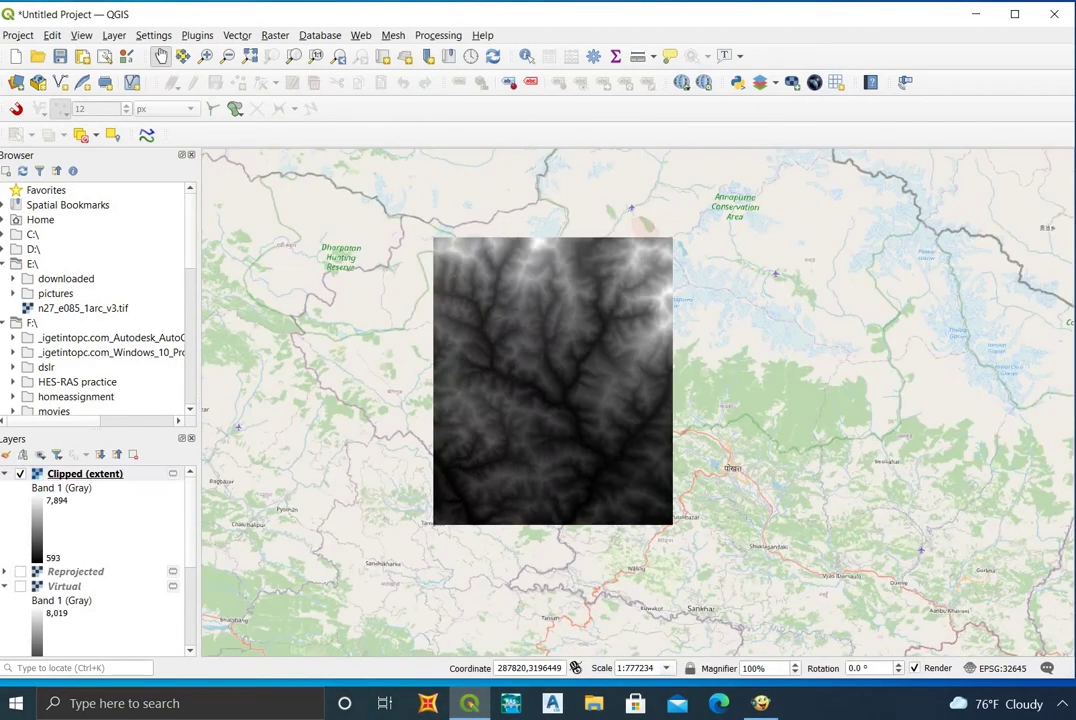
# - Search the processing tools for fill and open SAGA's Fill sinks (wang & liu)
pyautogui.click(669, 19)
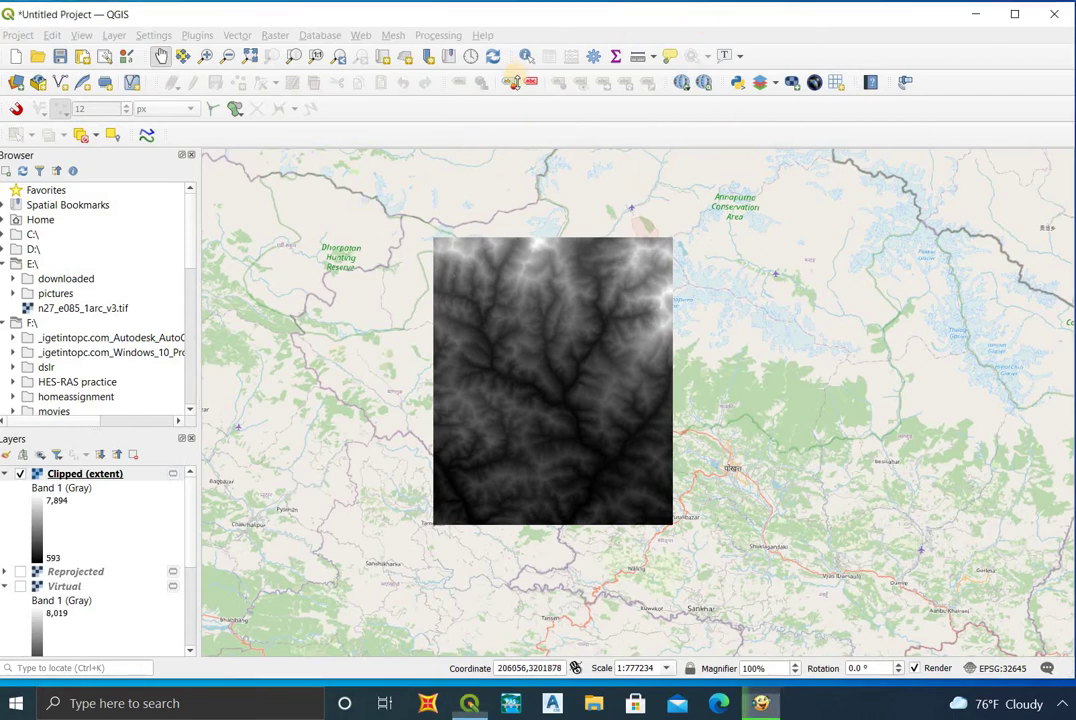
pyautogui.click(441, 36)
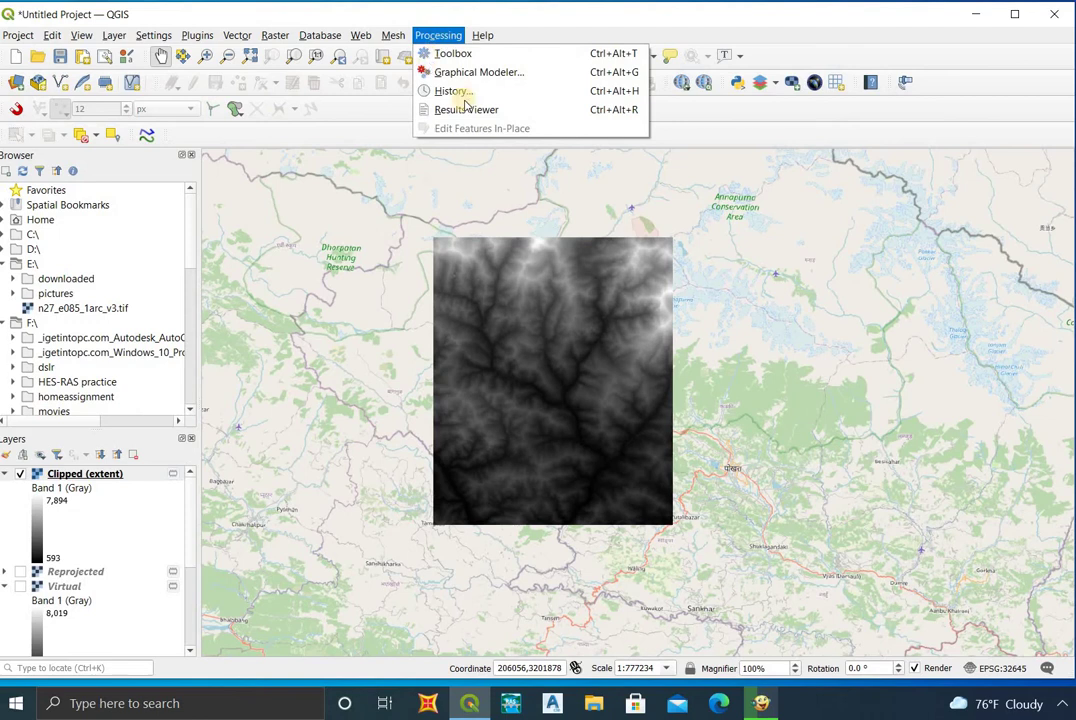
pyautogui.click(467, 56)
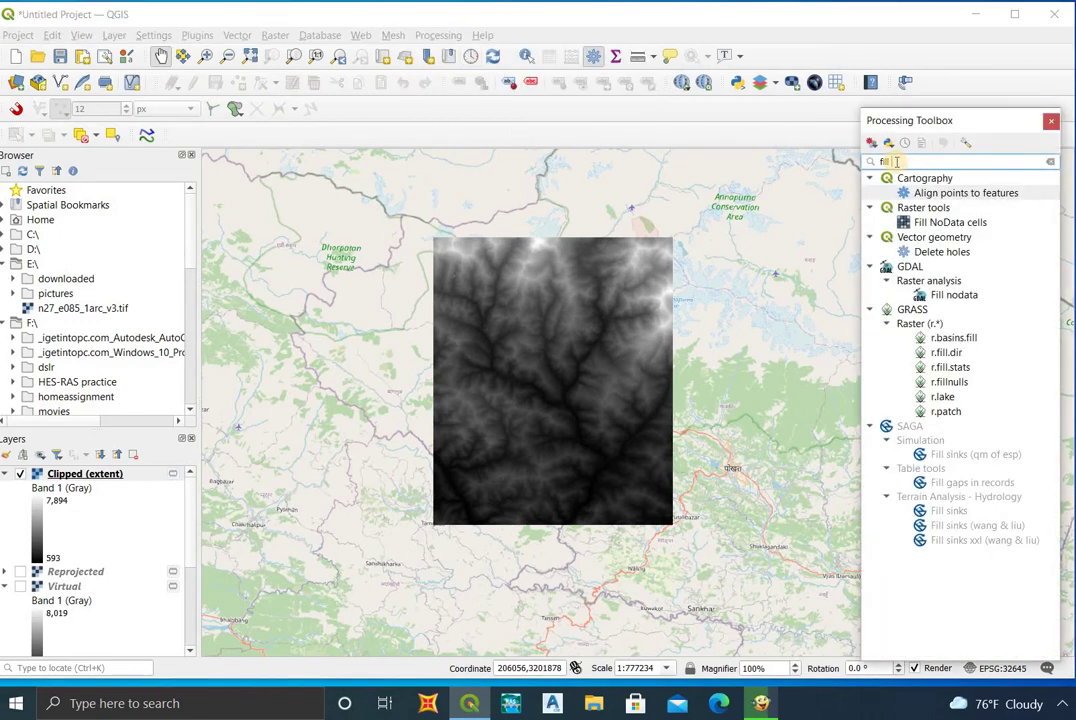
pyautogui.write('dir')
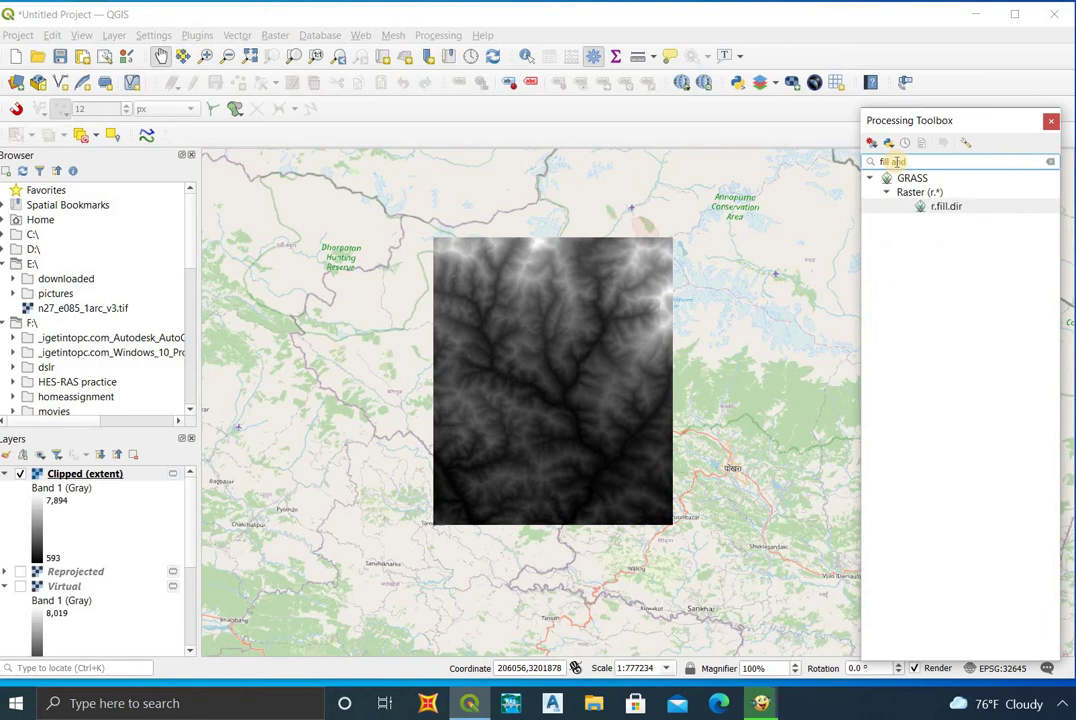
pyautogui.press('BackSpace')
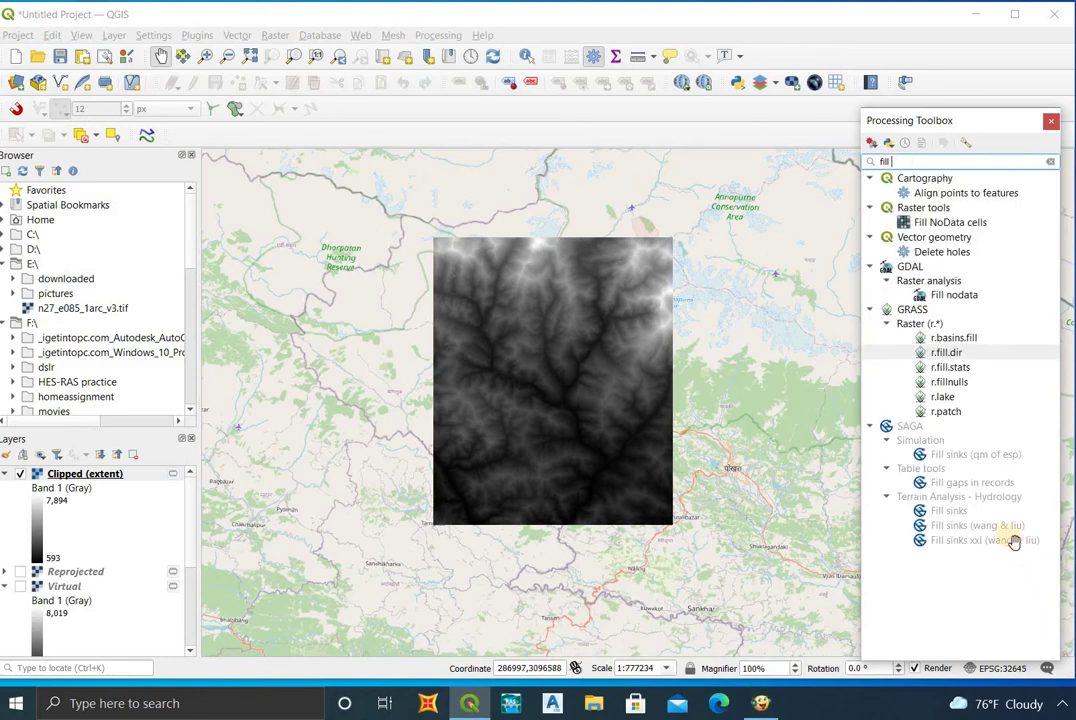
pyautogui.click(996, 527)
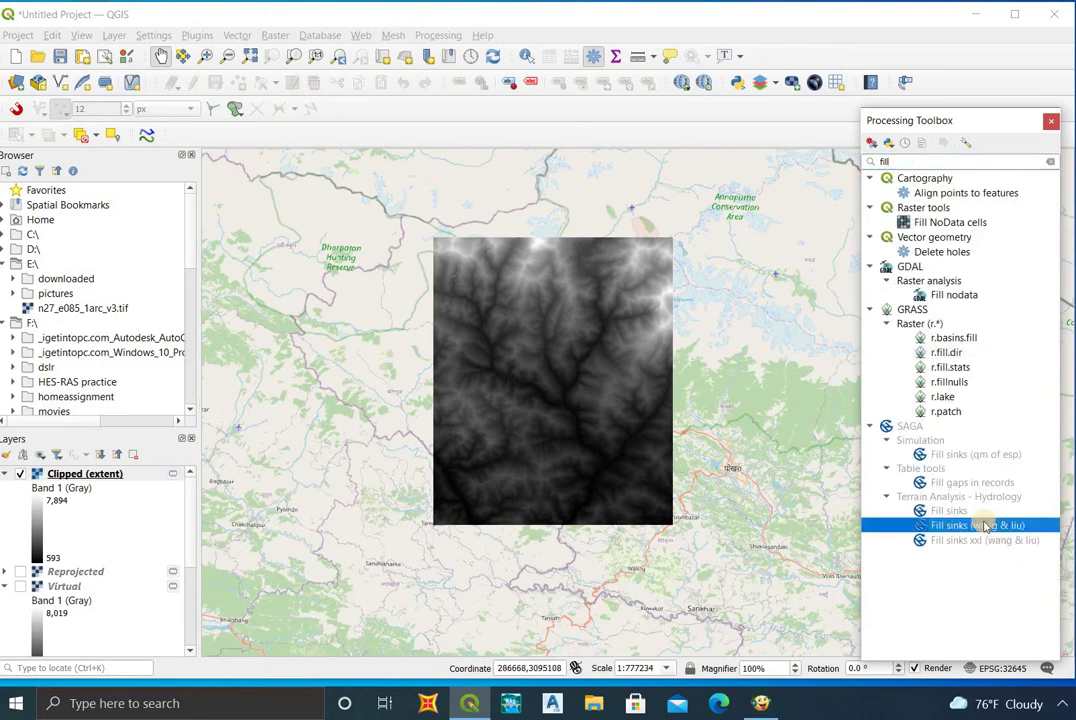
pyautogui.doubleClick(986, 527)
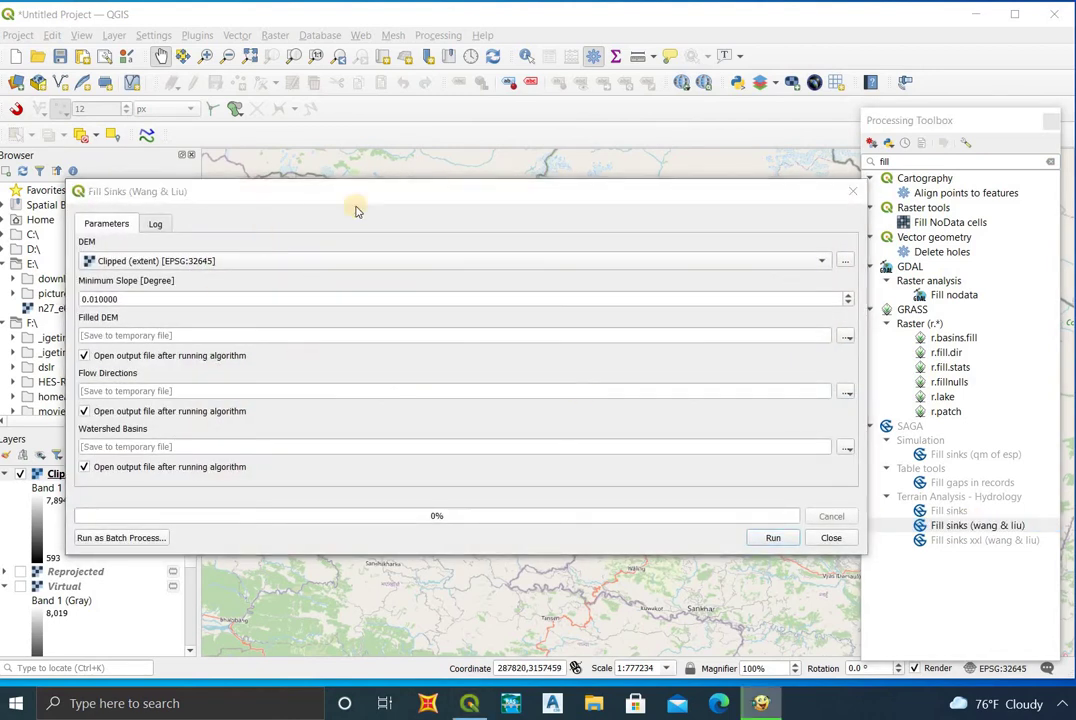
# - Run Fill Sinks on Clipped (extent), loading only the Filled DEM and not the flow directions or watershed basins, and close the dialog
pyautogui.click(83, 411)
pyautogui.click(84, 469)
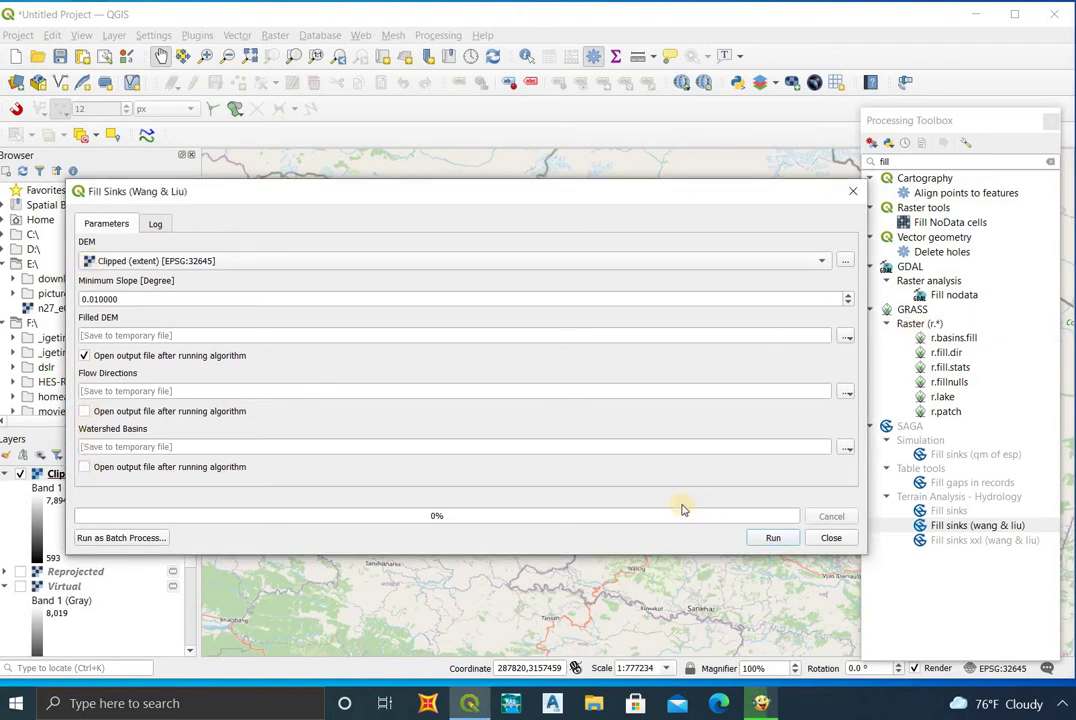
pyautogui.click(771, 538)
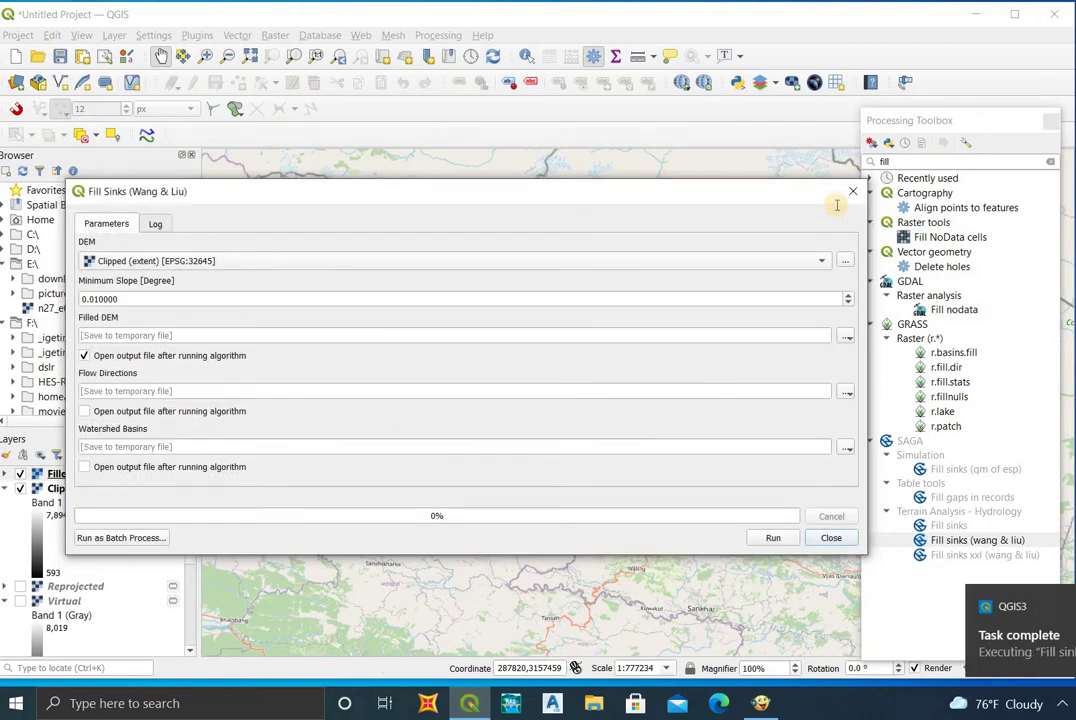
pyautogui.click(831, 540)
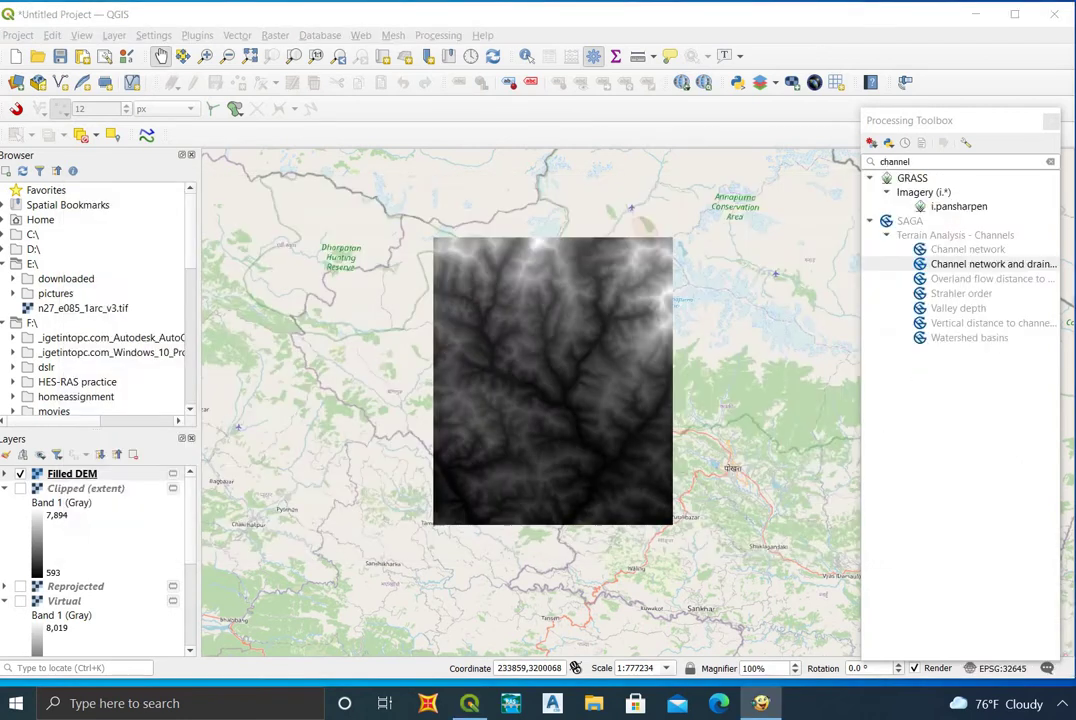
# - Start SAGA's Channel network and drainage basins tool with the Filled DEM as the elevation input
pyautogui.doubleClick(962, 265)
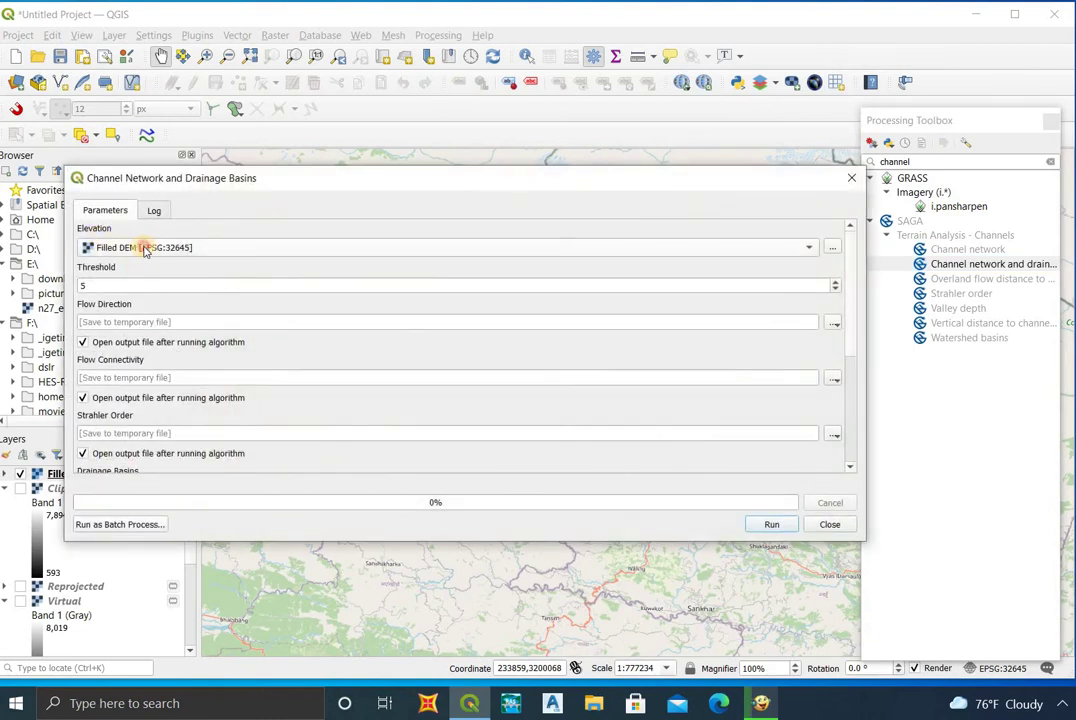
pyautogui.click(126, 247)
pyautogui.click(127, 247)
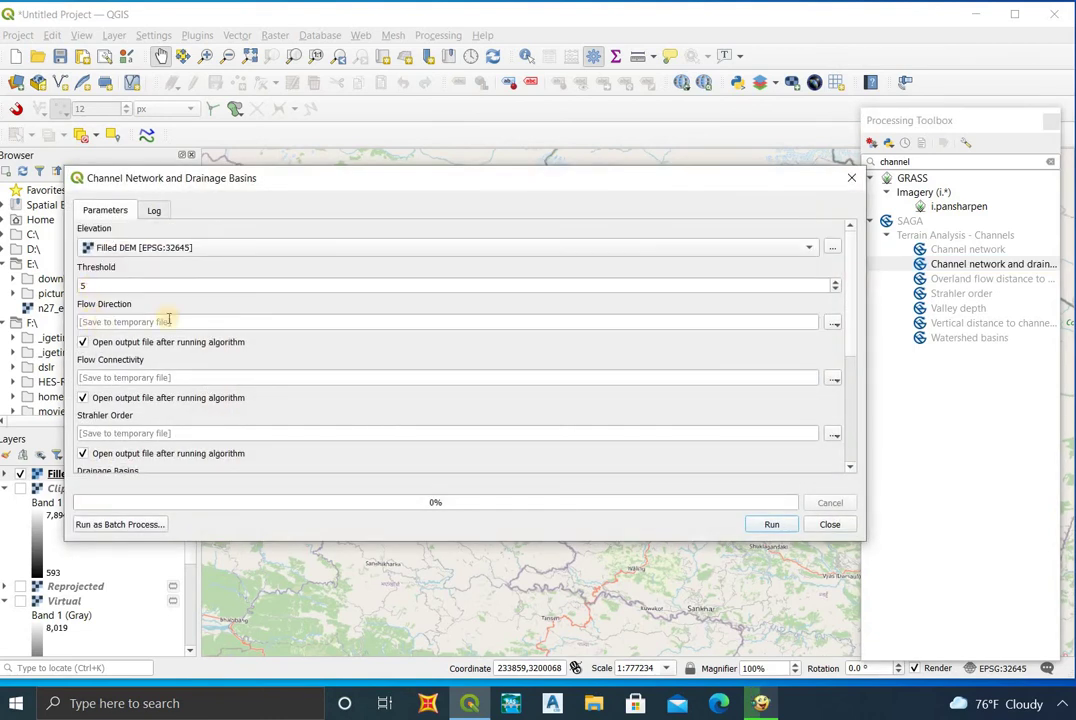
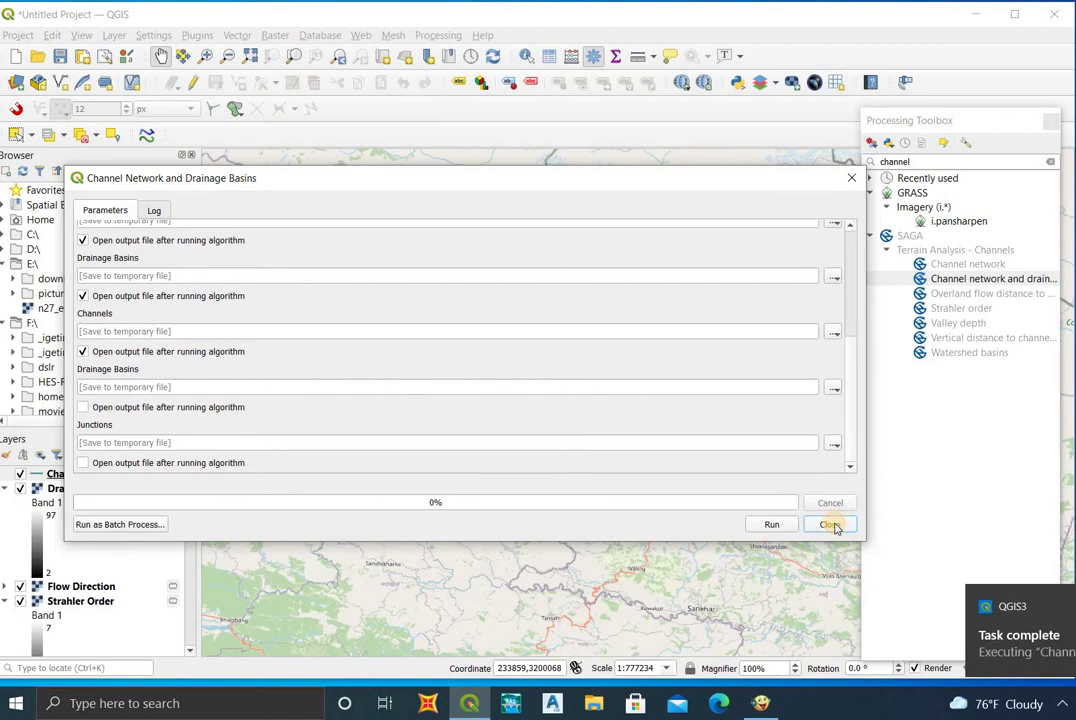
# - Close the channel network tool and hide the Flow Direction, Filled DEM, Strahler Order and Drainage Basins layers, keeping only Channels visible over the basemap
pyautogui.click(831, 525)
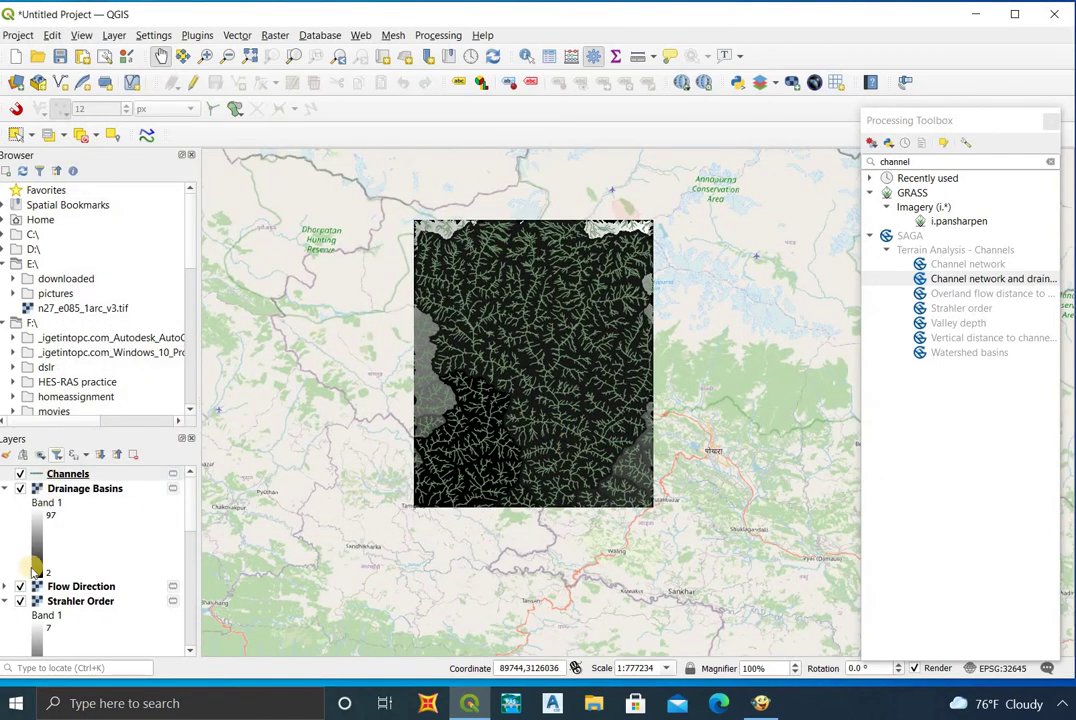
pyautogui.scroll(-2, 22, 520)
pyautogui.click(20, 516)
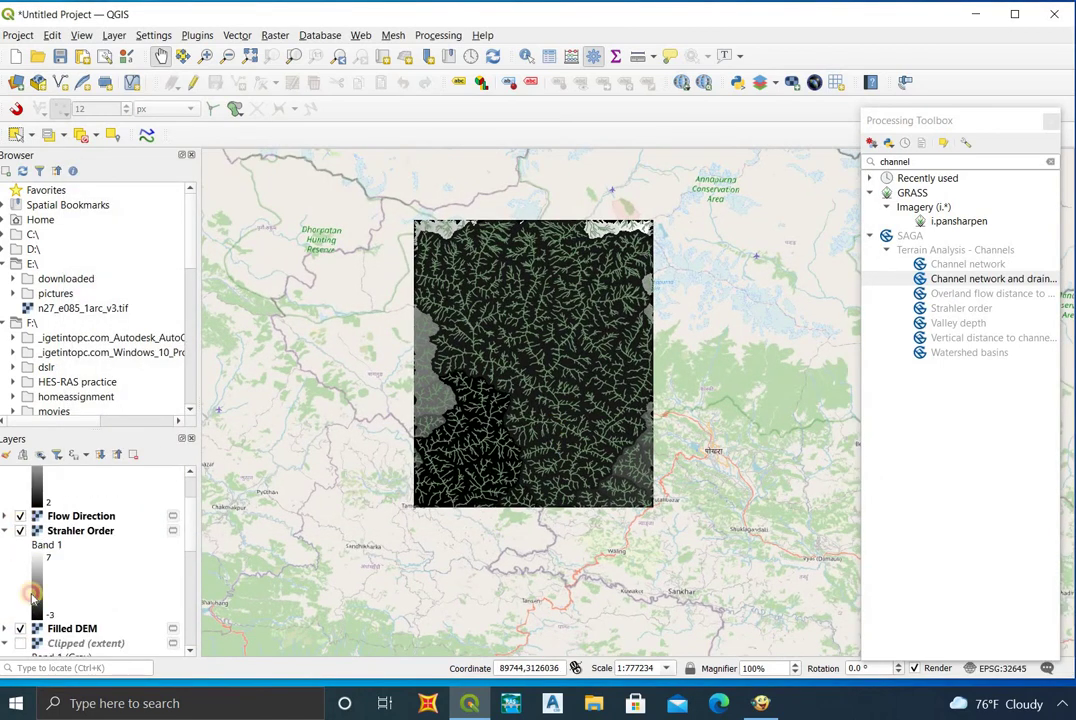
pyautogui.click(20, 629)
pyautogui.click(20, 531)
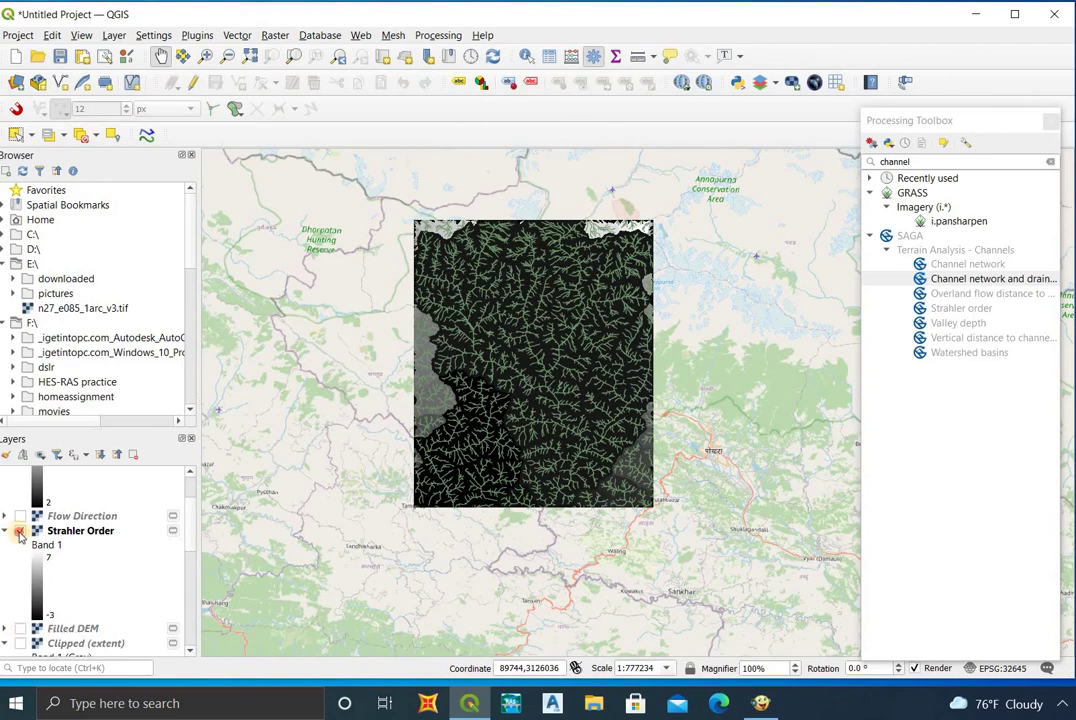
pyautogui.scroll(2, 16, 488)
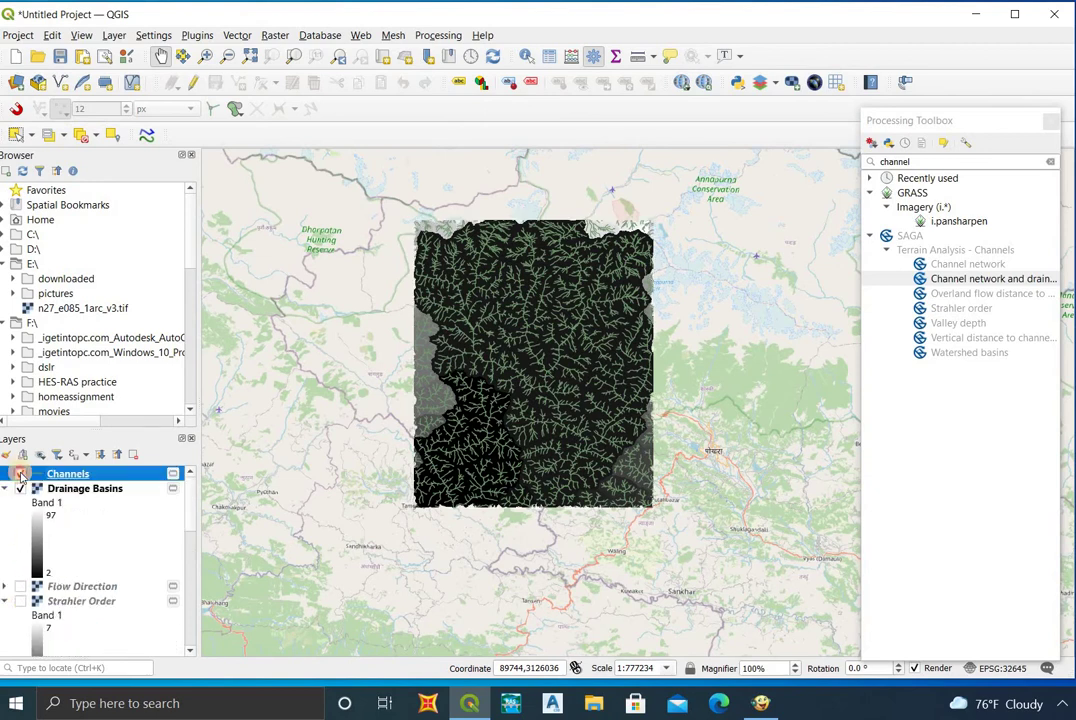
pyautogui.click(20, 474)
pyautogui.click(21, 488)
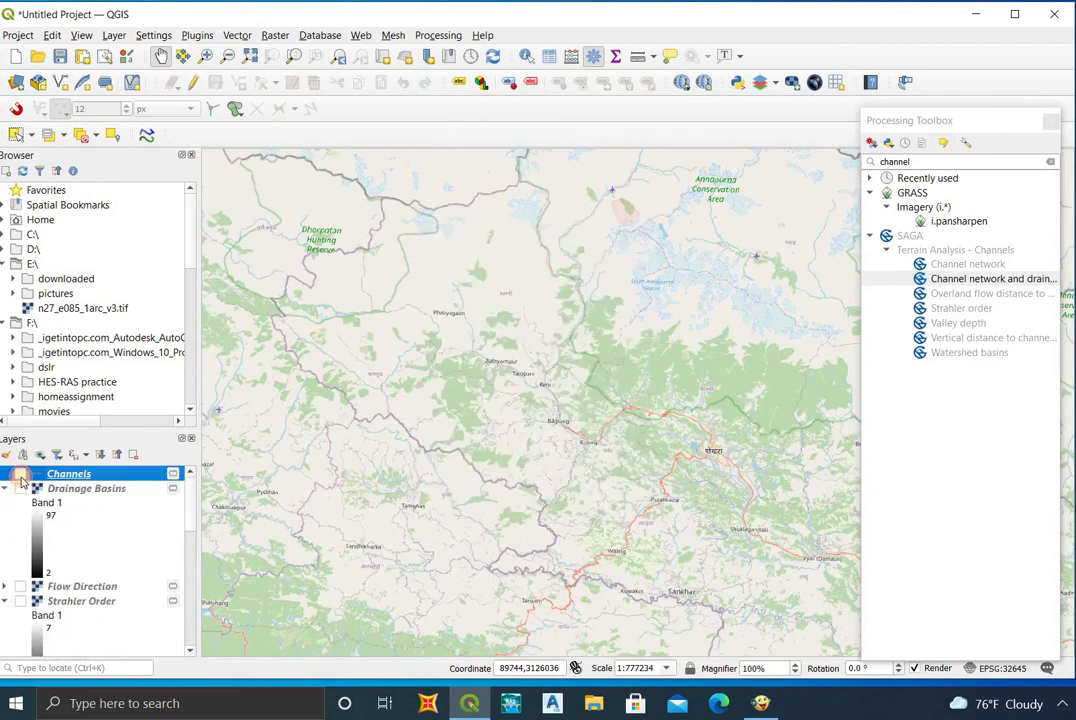
pyautogui.click(20, 474)
# - Style the Channels layer with the dash red preset recoloured blue and a line width of 1 mm, and apply it
pyautogui.scroll(2, 538, 361)
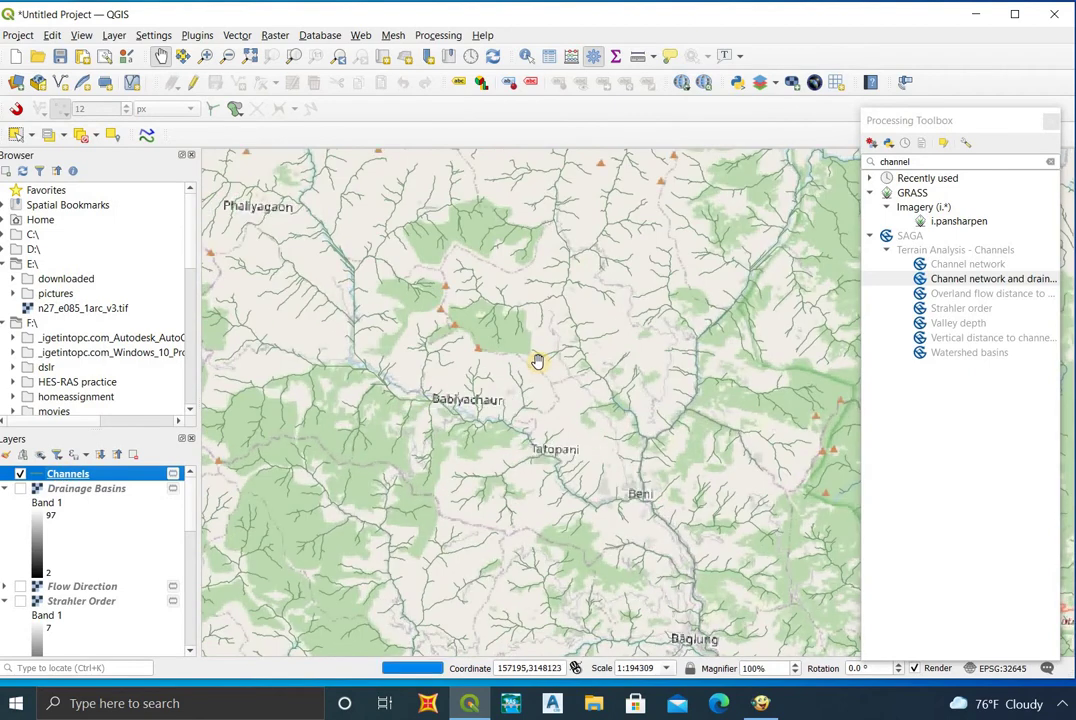
pyautogui.scroll(1, 538, 361)
pyautogui.scroll(-2, 538, 361)
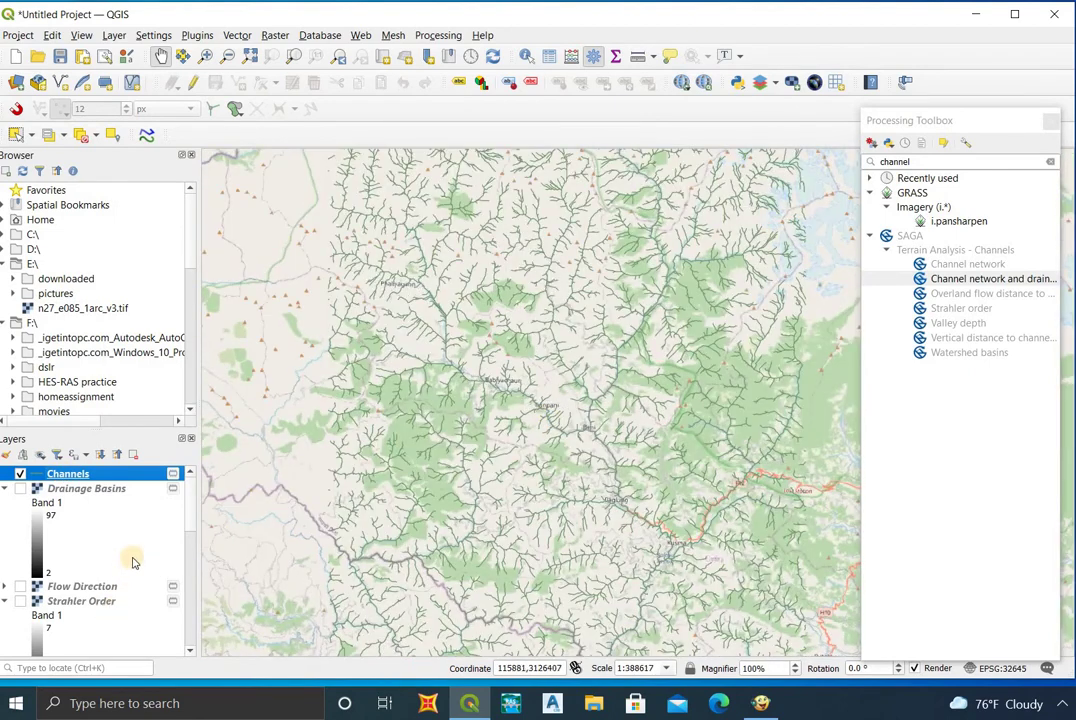
pyautogui.rightClick(88, 476)
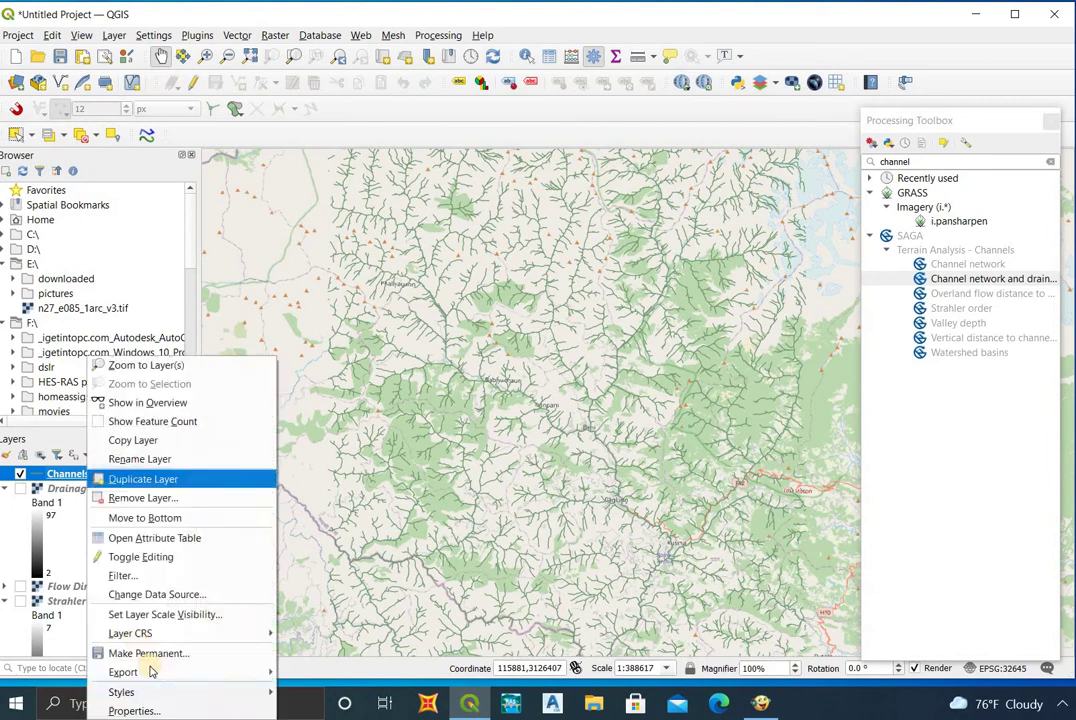
pyautogui.click(163, 708)
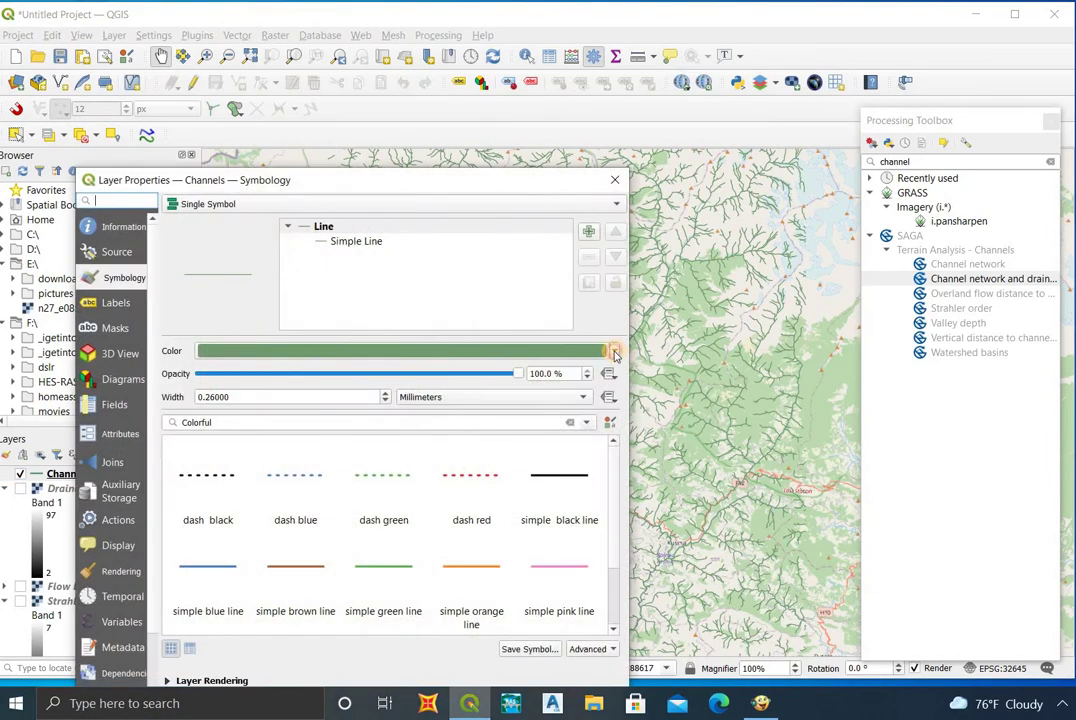
pyautogui.click(614, 352)
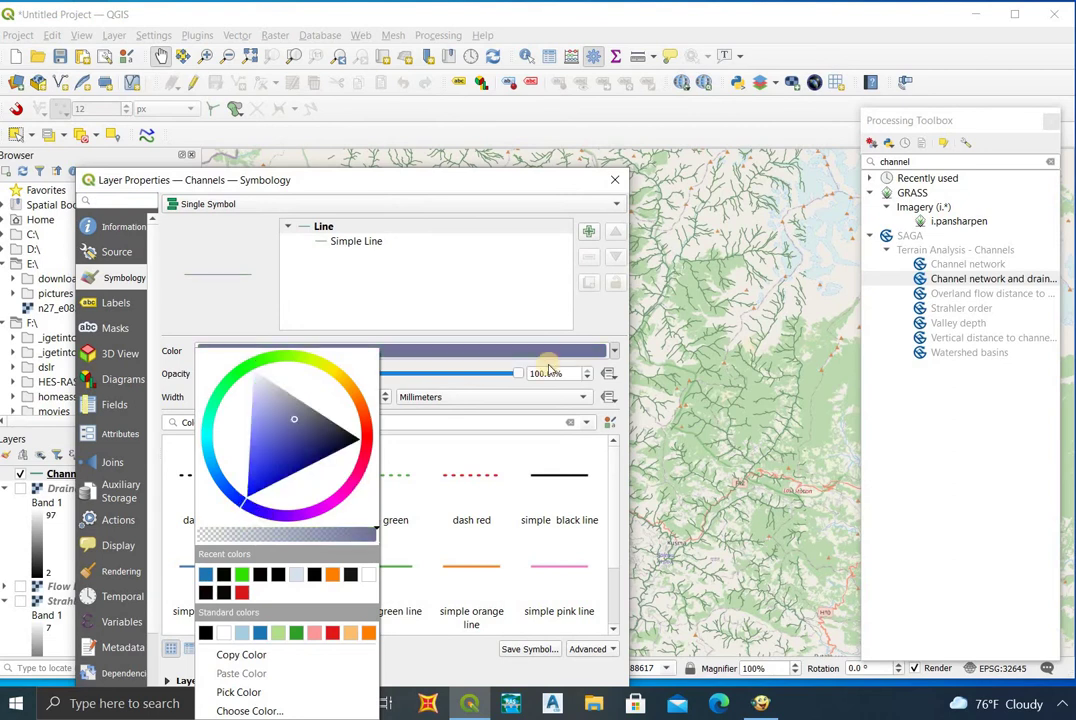
pyautogui.click(471, 460)
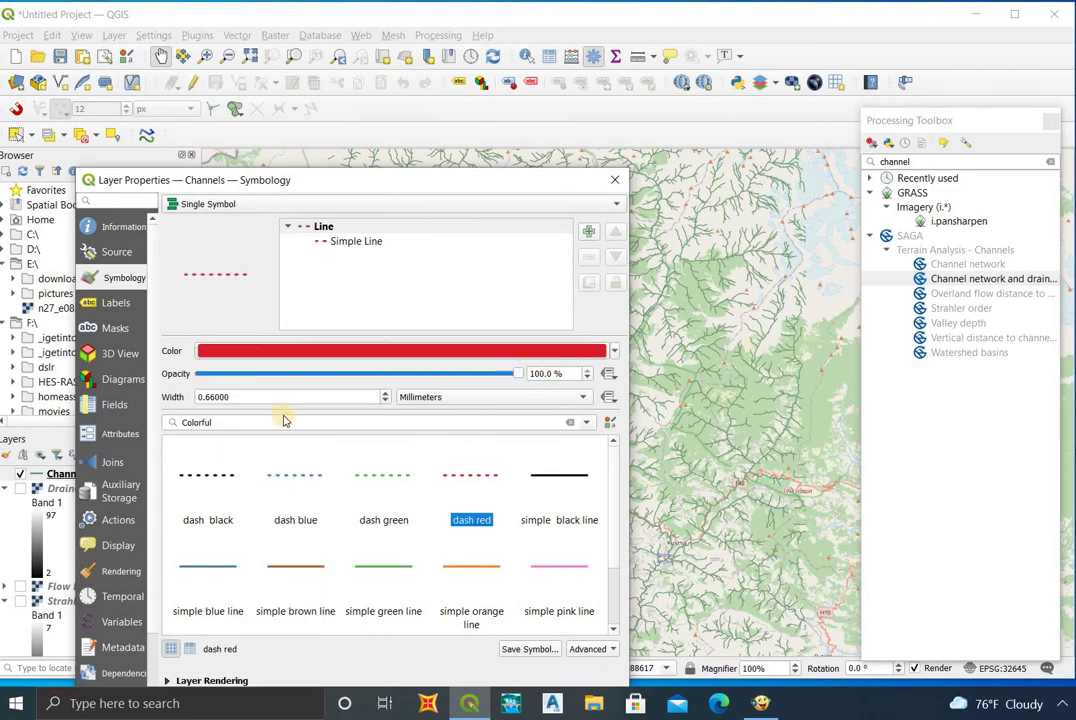
pyautogui.click(614, 352)
pyautogui.click(240, 499)
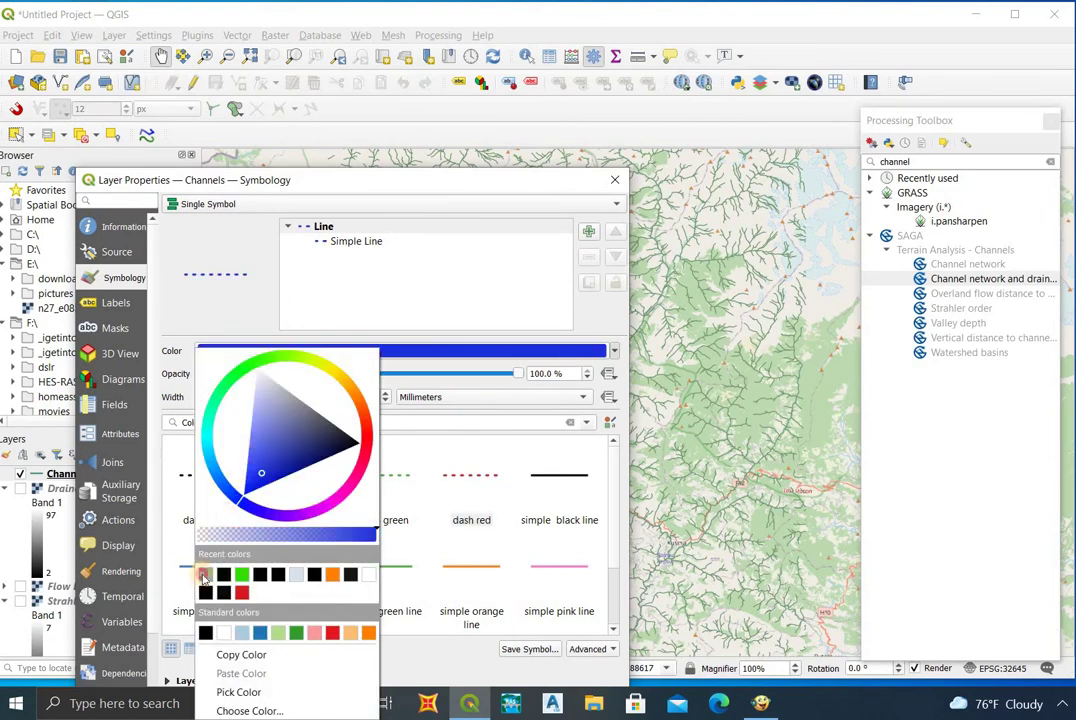
pyautogui.click(205, 573)
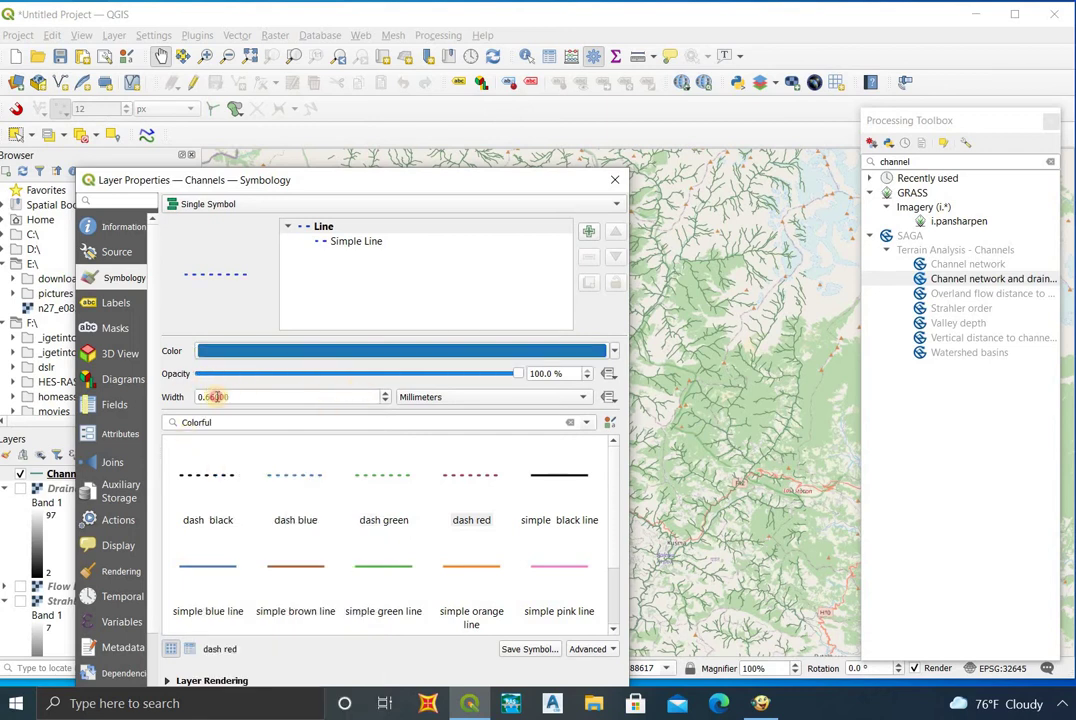
pyautogui.moveTo(228, 397); pyautogui.dragTo(200, 397)
pyautogui.write('1')
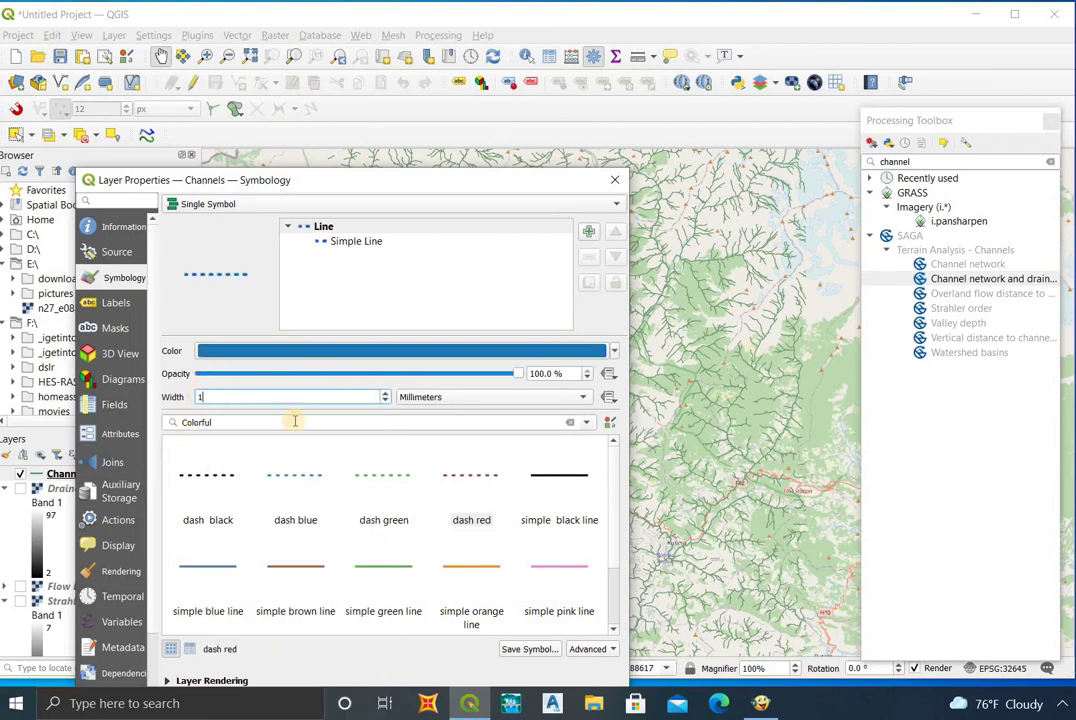
pyautogui.moveTo(370, 181); pyautogui.dragTo(308, 74)
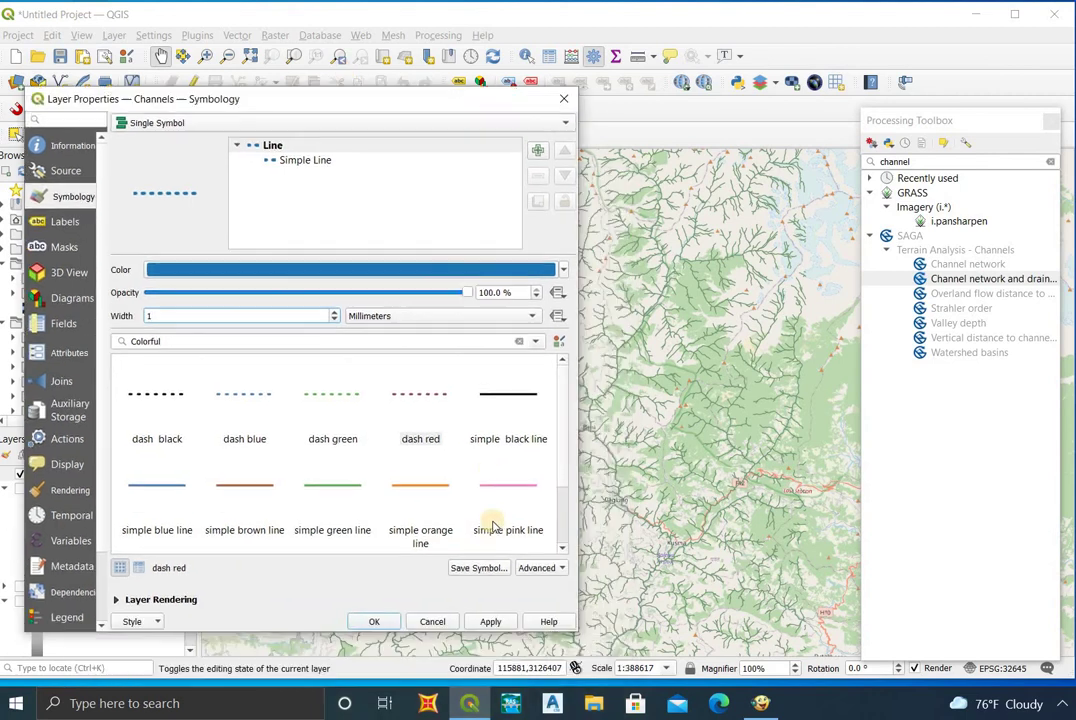
pyautogui.click(479, 596)
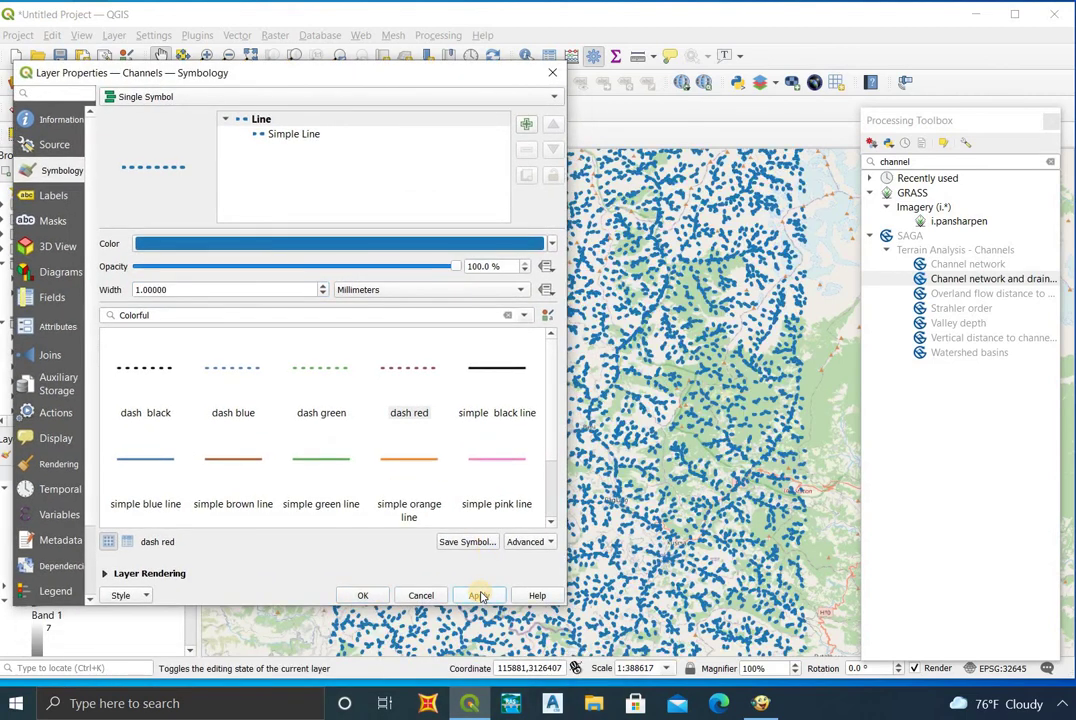
# - Reduce the Channels line width to 0.6 mm, apply it, and close the layer properties
pyautogui.click(118, 288)
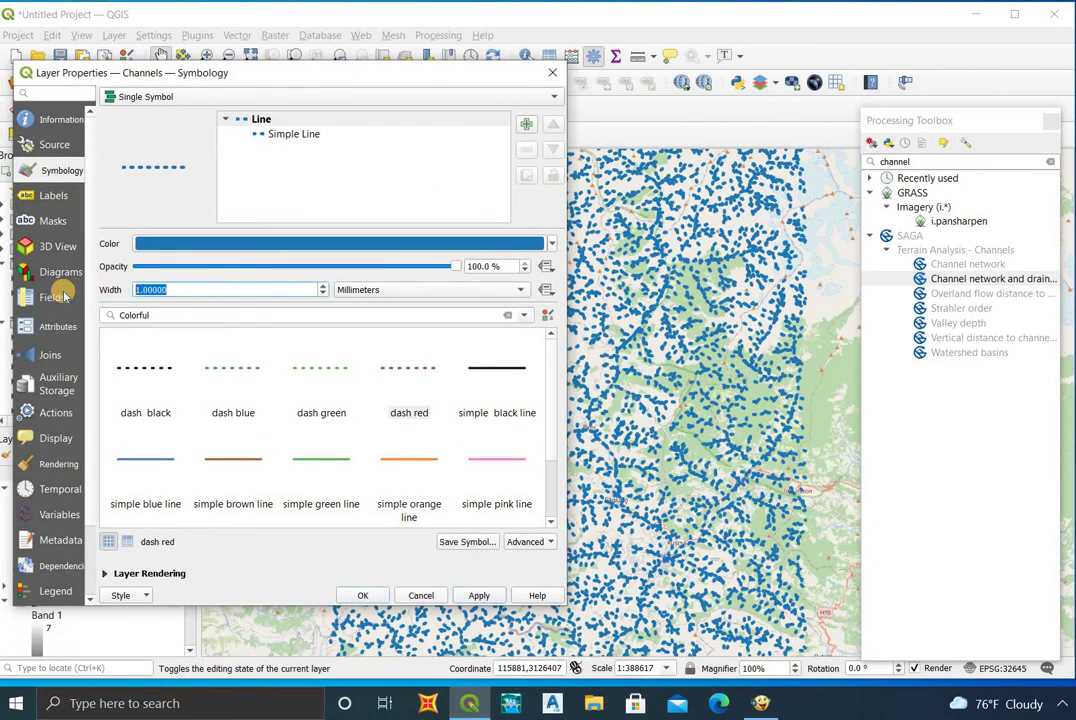
pyautogui.write('0.6')
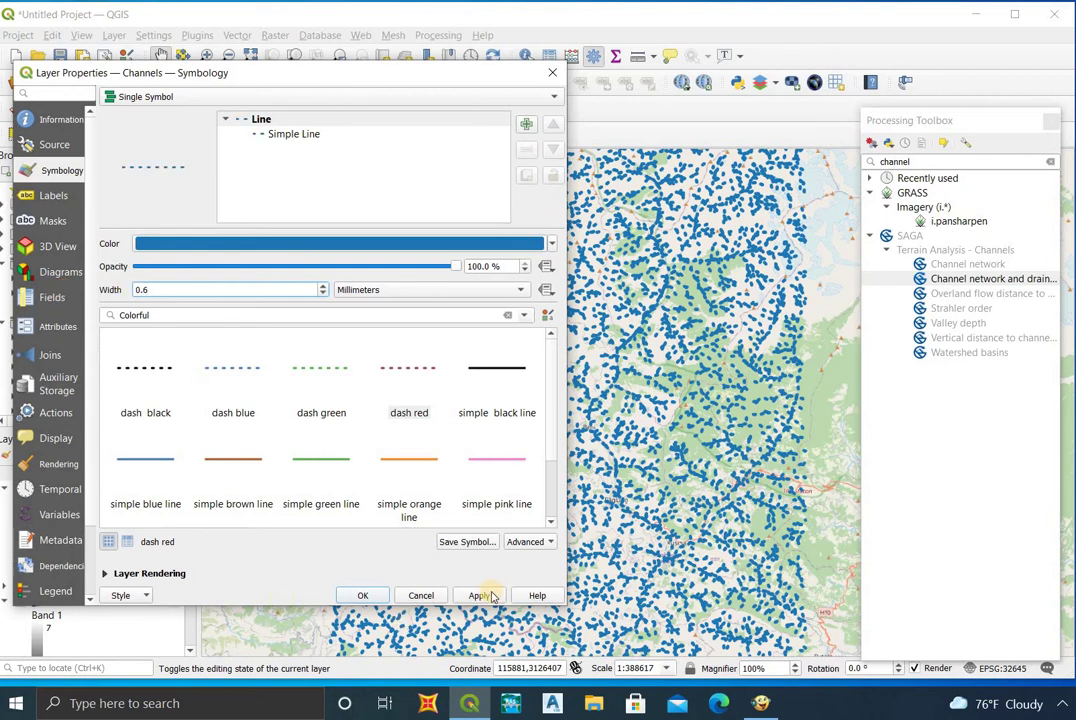
pyautogui.click(480, 596)
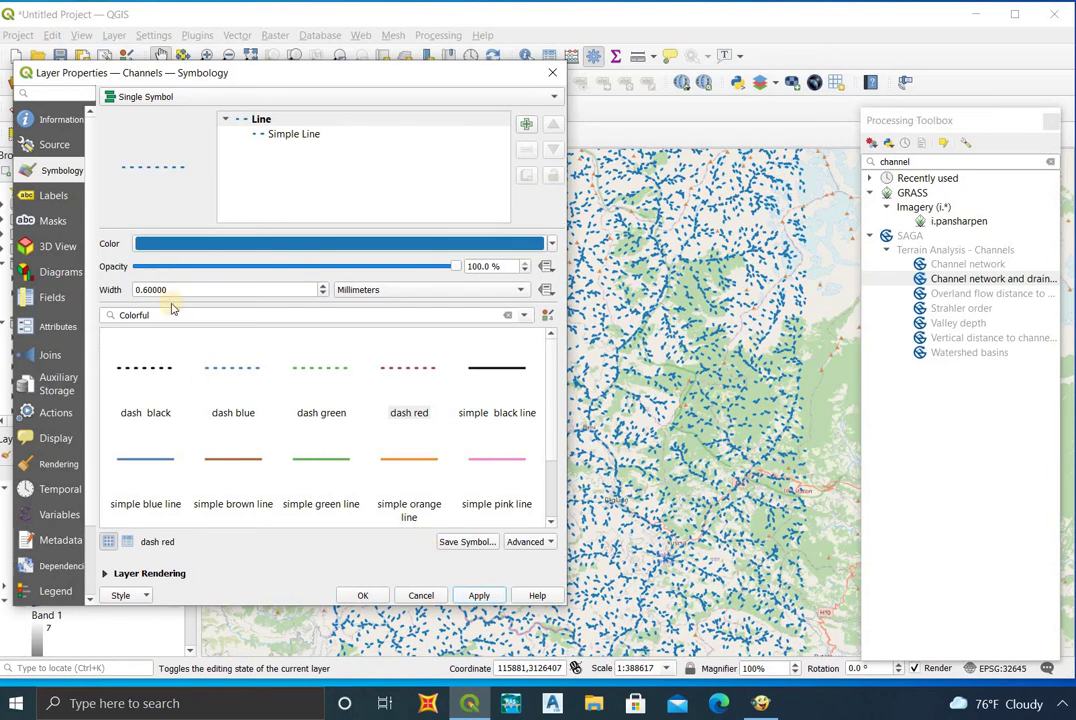
pyautogui.moveTo(172, 288); pyautogui.dragTo(149, 289)
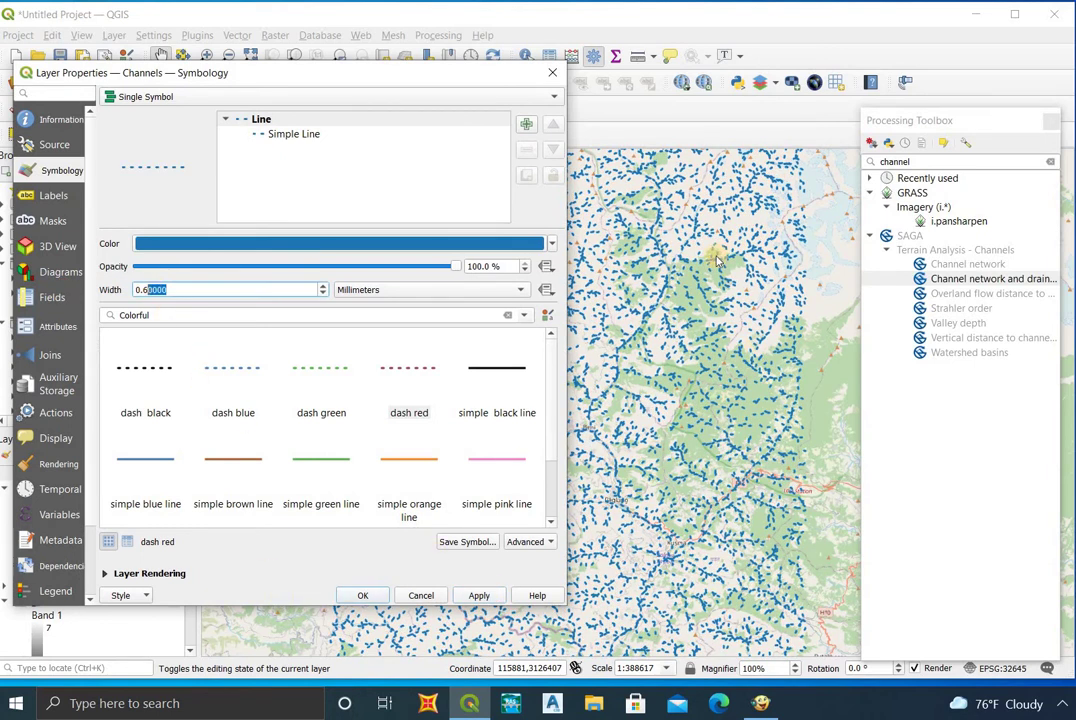
pyautogui.click(553, 73)
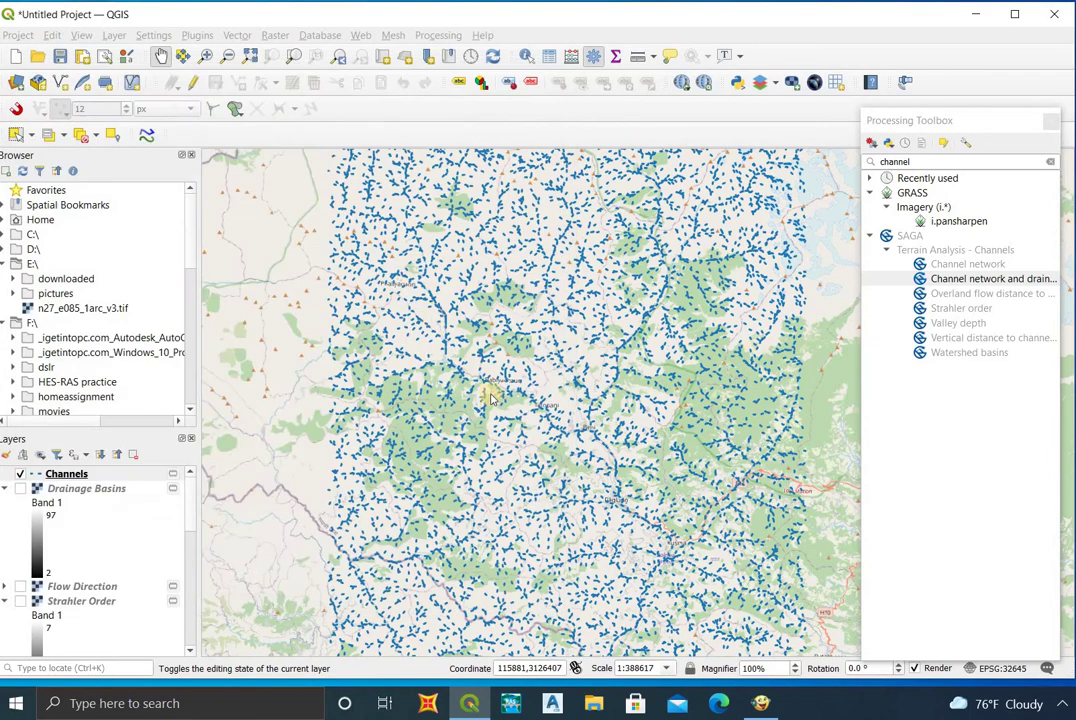
# - Restyle the Channels layer with the simple blue line preset and confirm the layer properties
pyautogui.scroll(5, 475, 350)
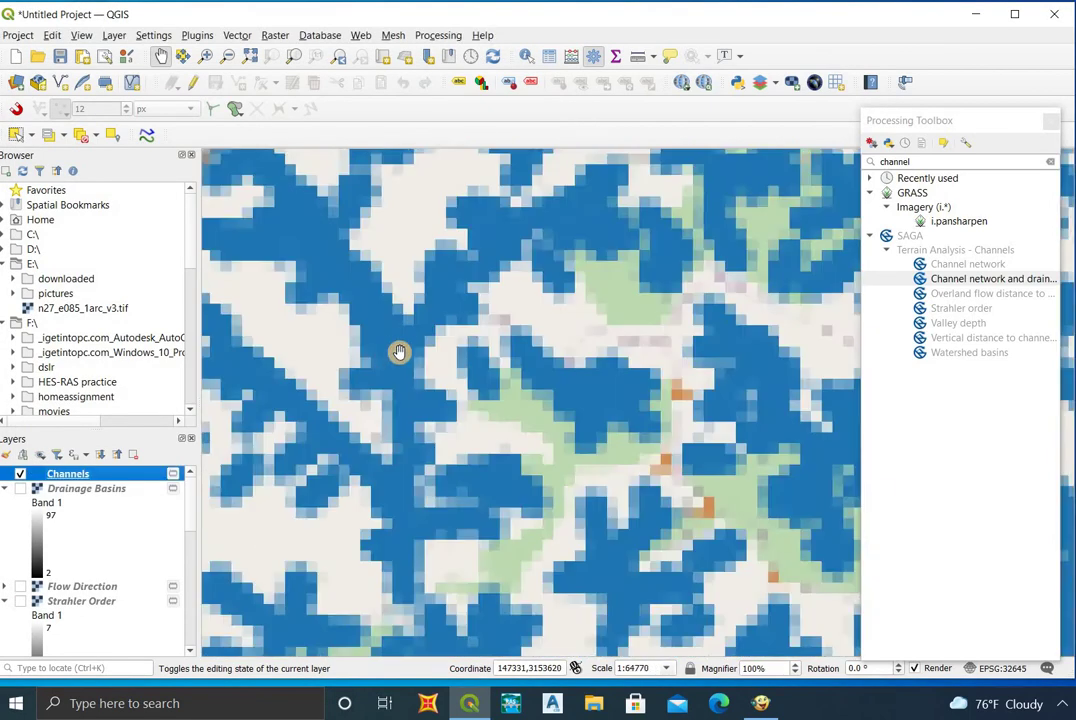
pyautogui.scroll(-2, 395, 430)
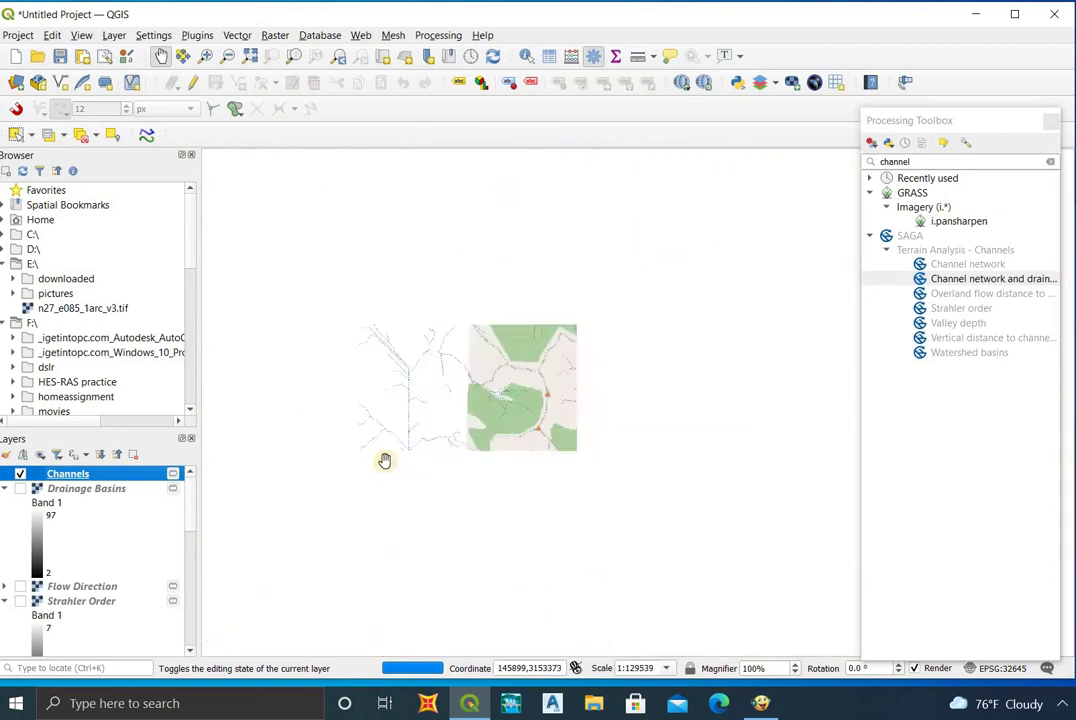
pyautogui.rightClick(99, 481)
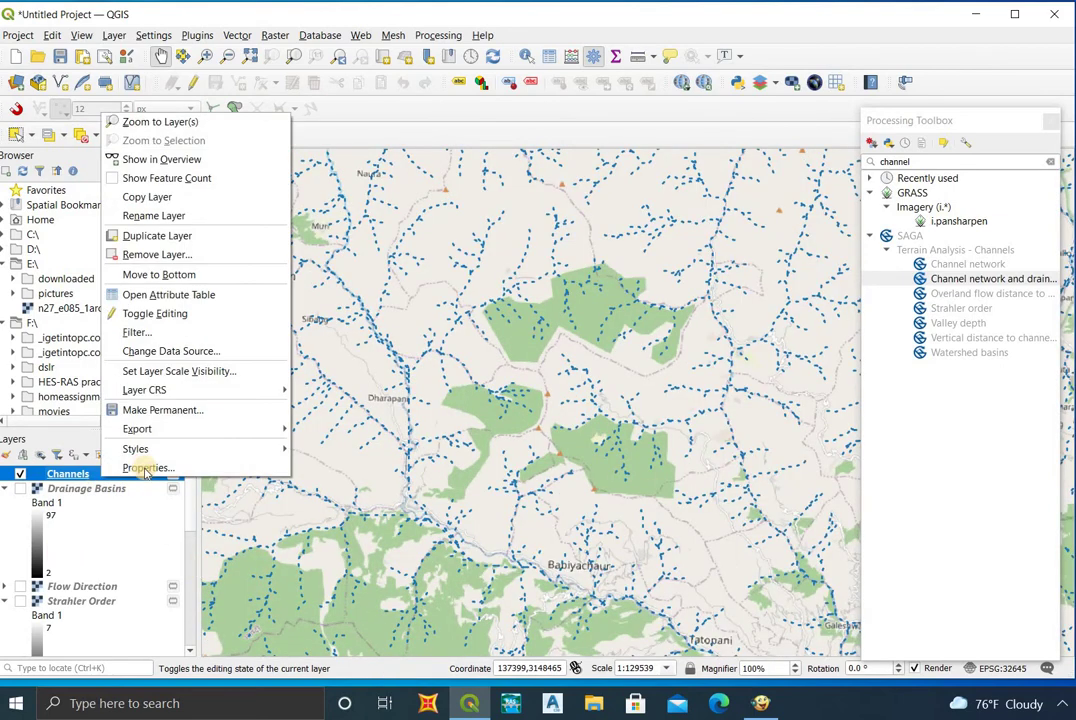
pyautogui.click(135, 466)
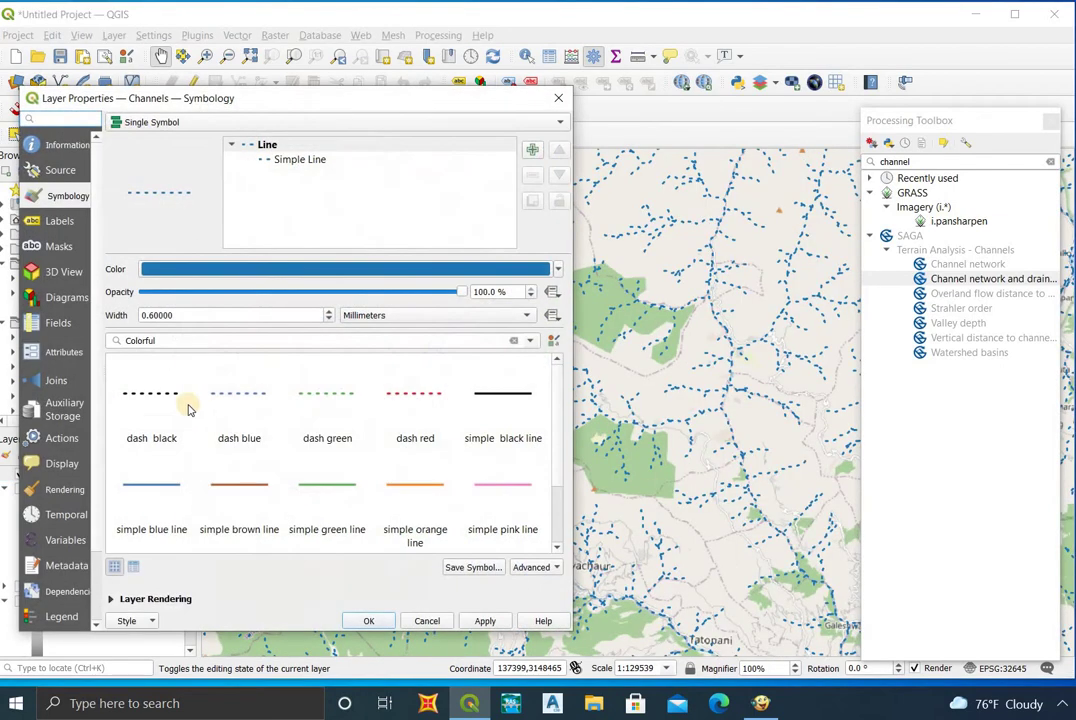
pyautogui.click(152, 484)
pyautogui.click(486, 621)
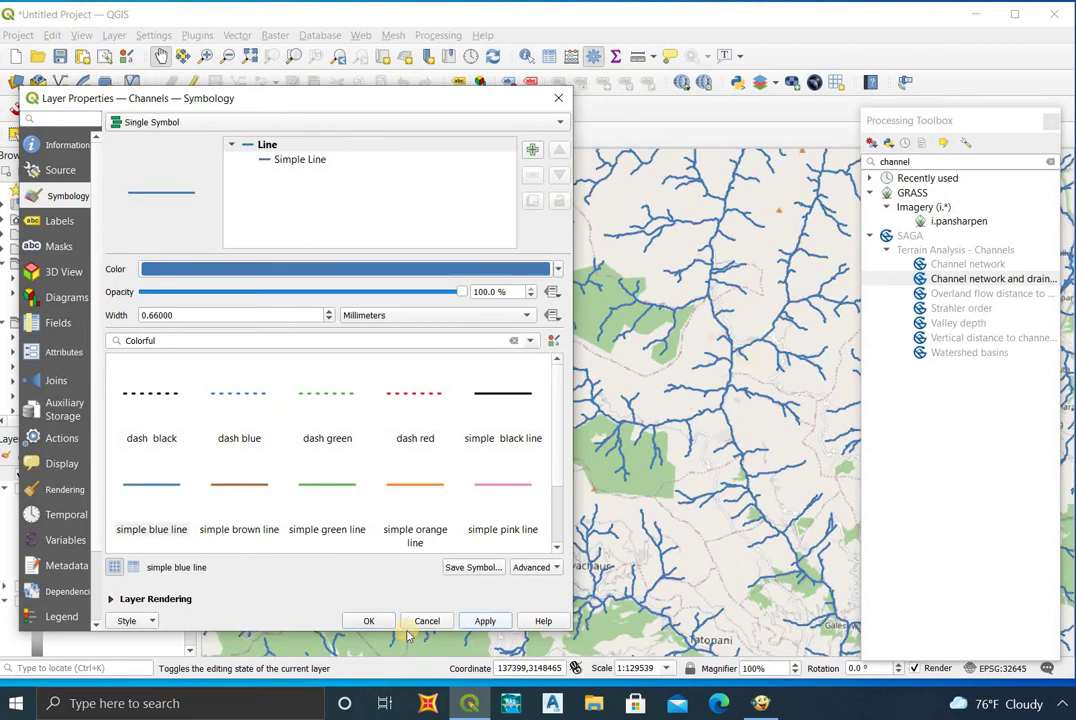
pyautogui.click(371, 622)
# - Examine the derived channels across the clipped area and close up along the river on the basemap
pyautogui.moveTo(407, 414); pyautogui.dragTo(478, 438)
pyautogui.scroll(-1, 478, 438)
pyautogui.scroll(-1, 495, 428)
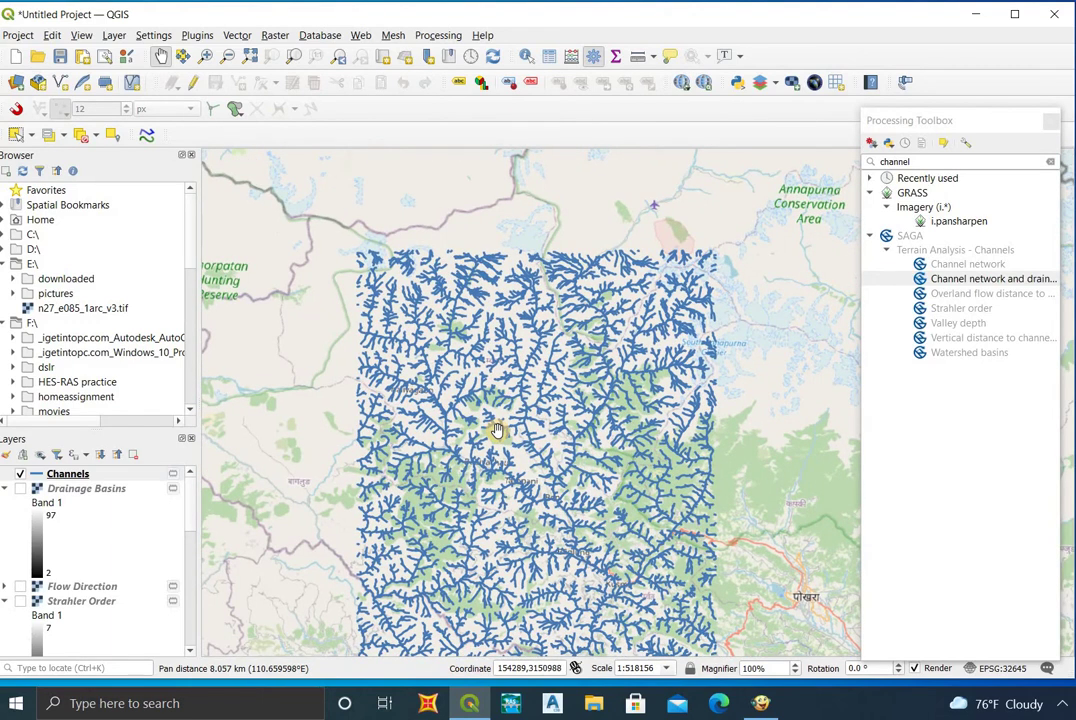
pyautogui.scroll(2, 497, 430)
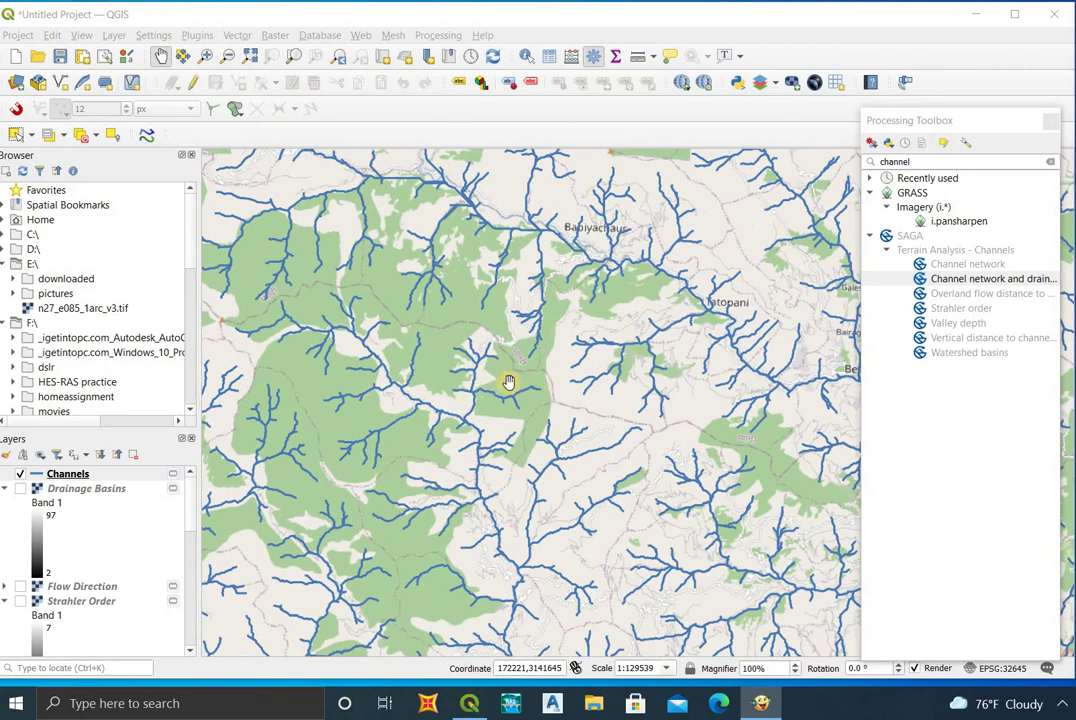
pyautogui.scroll(1, 509, 382)
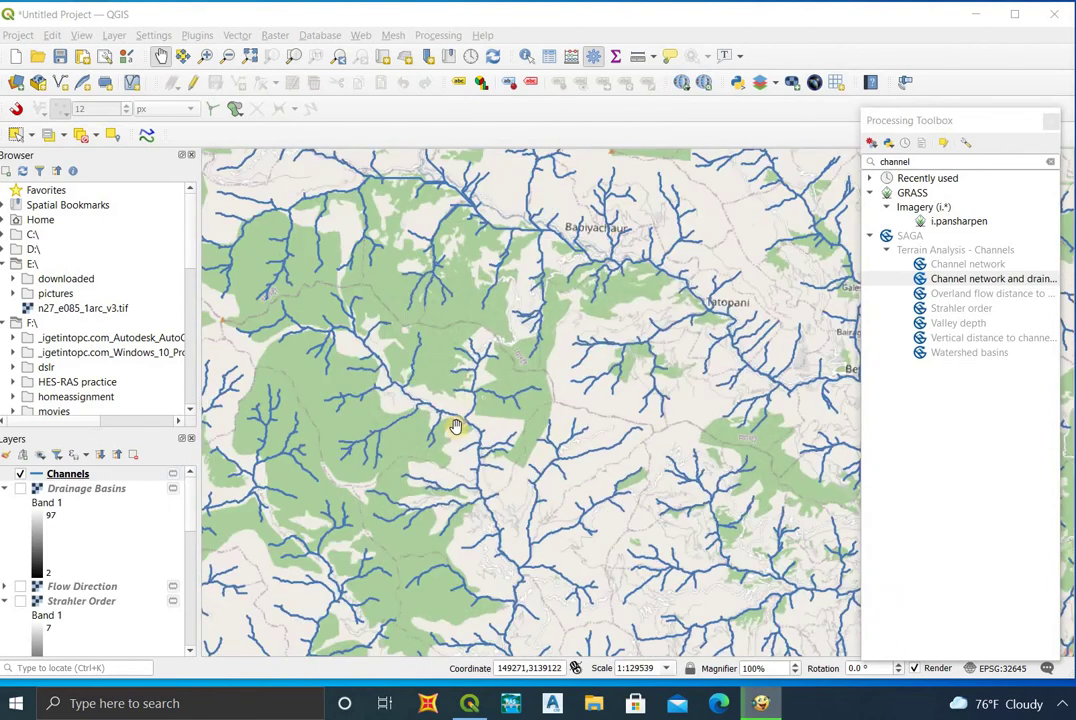
pyautogui.moveTo(456, 427); pyautogui.dragTo(553, 305)
pyautogui.scroll(2, 578, 393)
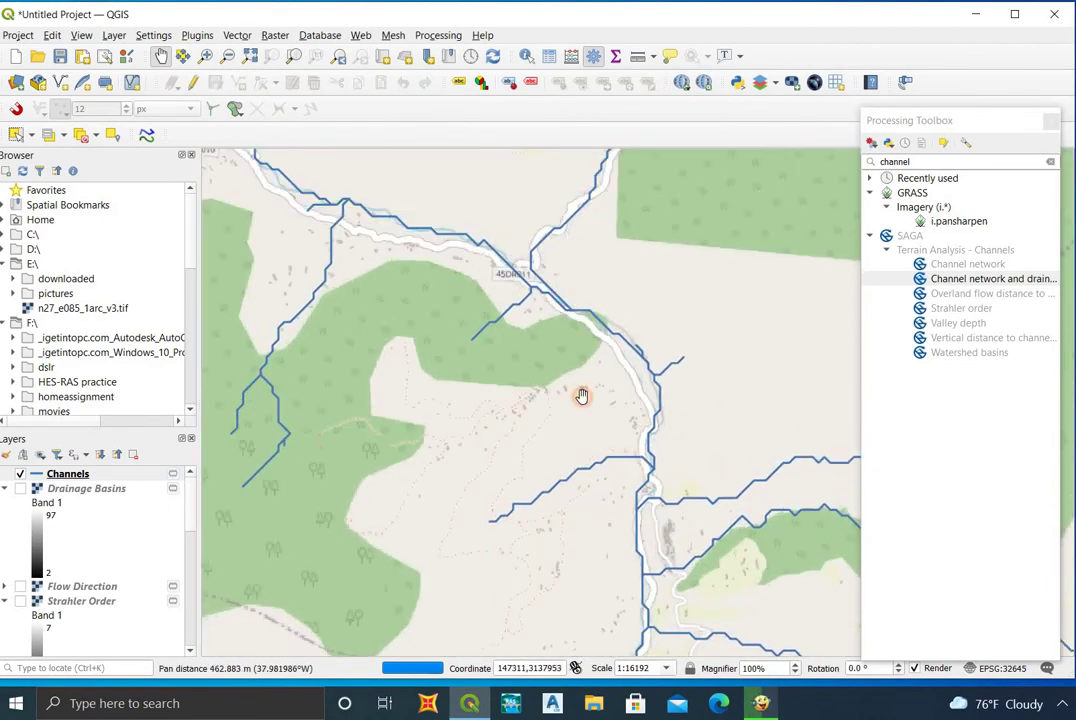
pyautogui.moveTo(579, 396); pyautogui.dragTo(684, 495)
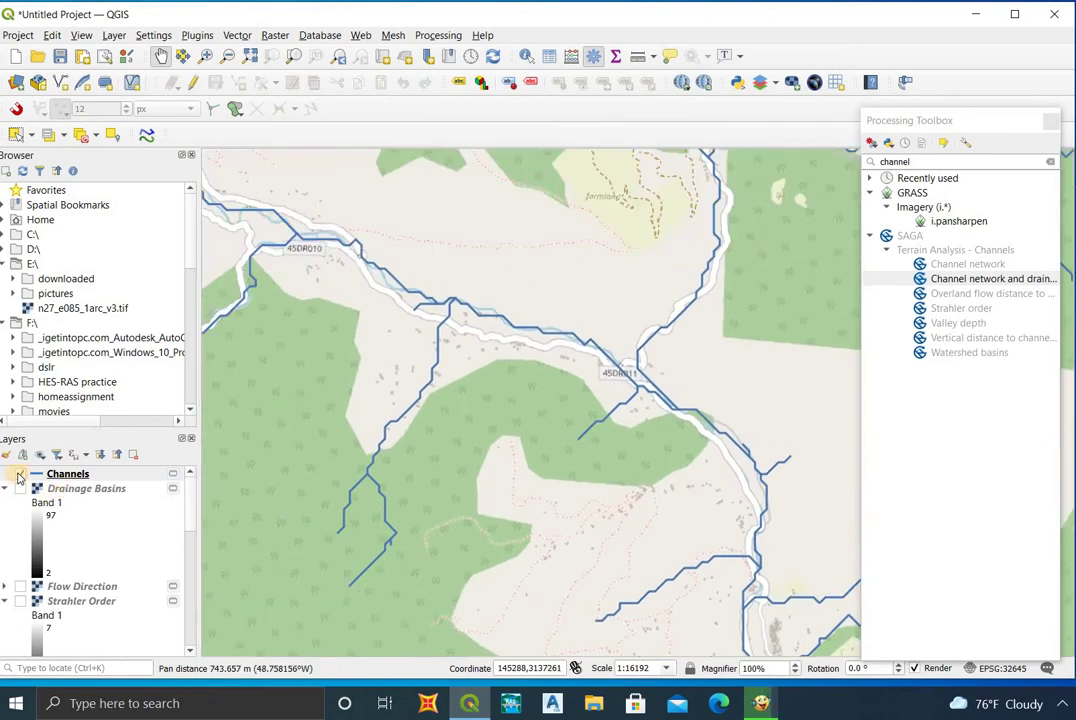
# - Toggle the Channels layer's visibility to compare the derived lines with the river on the basemap, leaving the layer shown
pyautogui.click(19, 475)
pyautogui.doubleClick(19, 475)
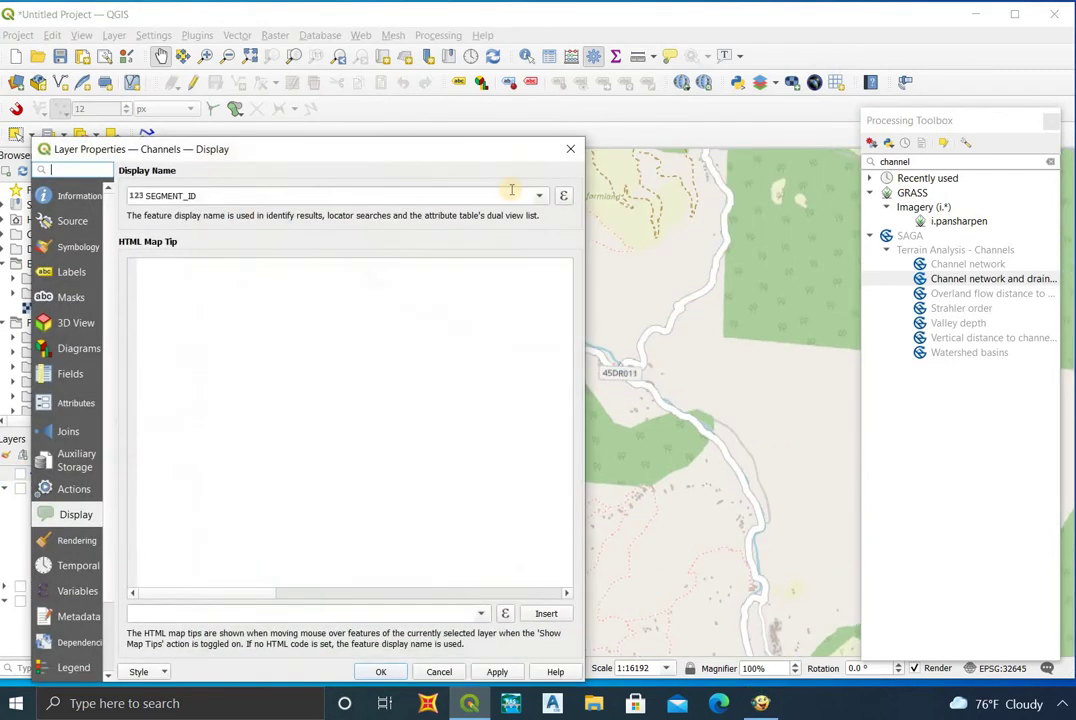
pyautogui.click(567, 149)
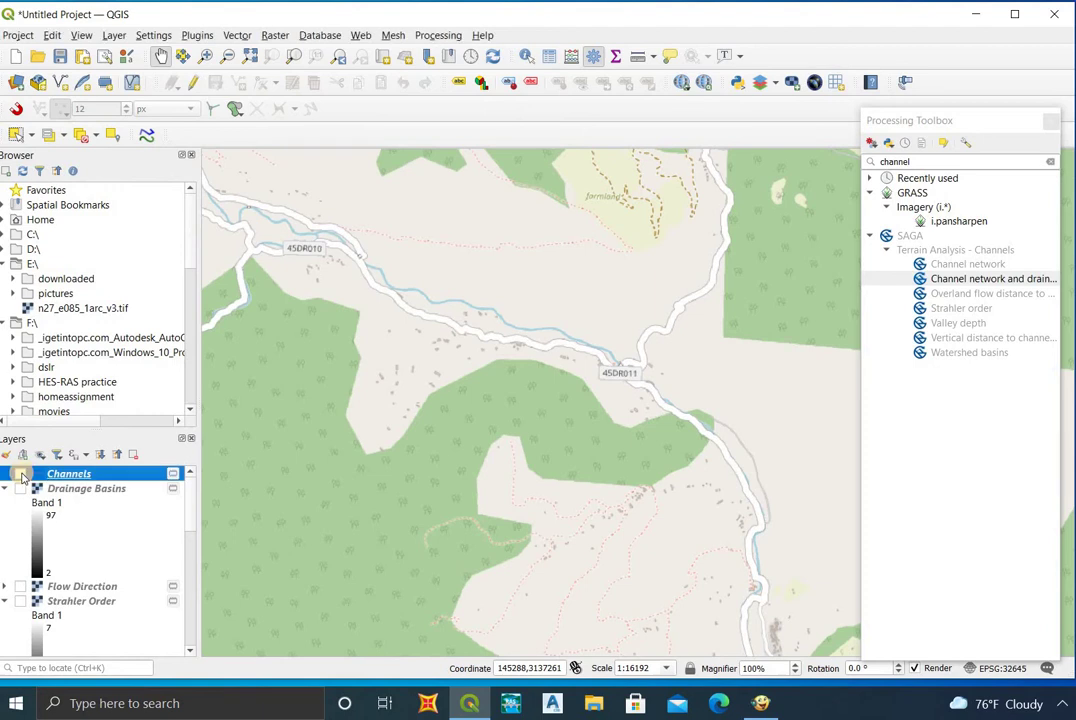
pyautogui.click(20, 475)
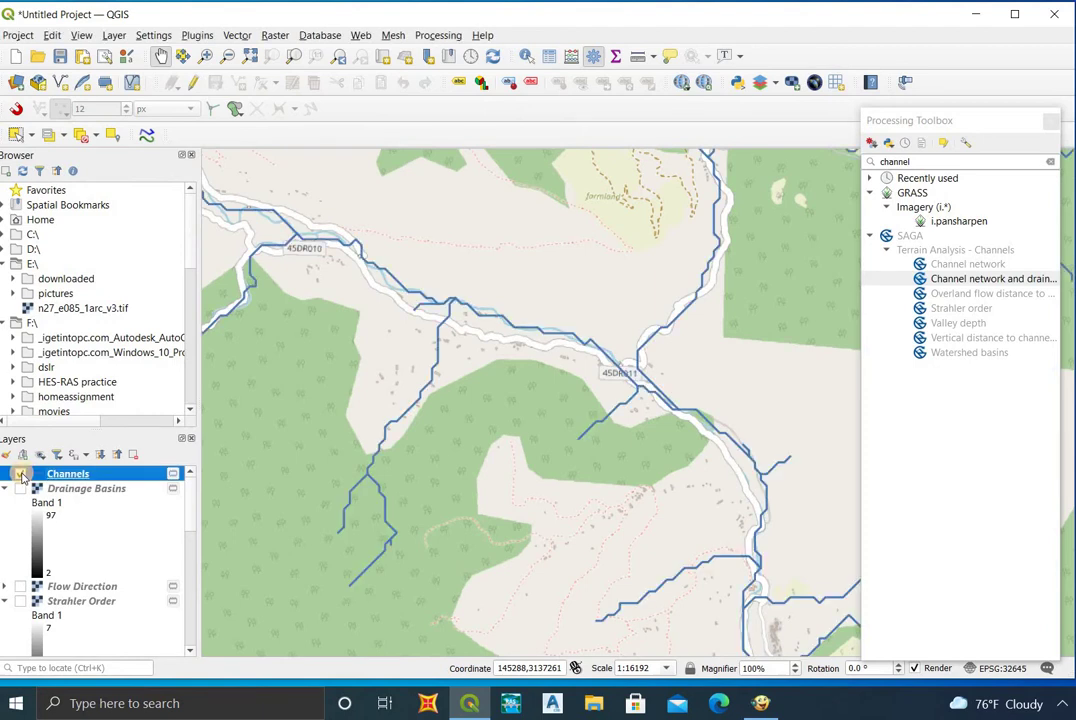
pyautogui.click(20, 475)
pyautogui.doubleClick(22, 477)
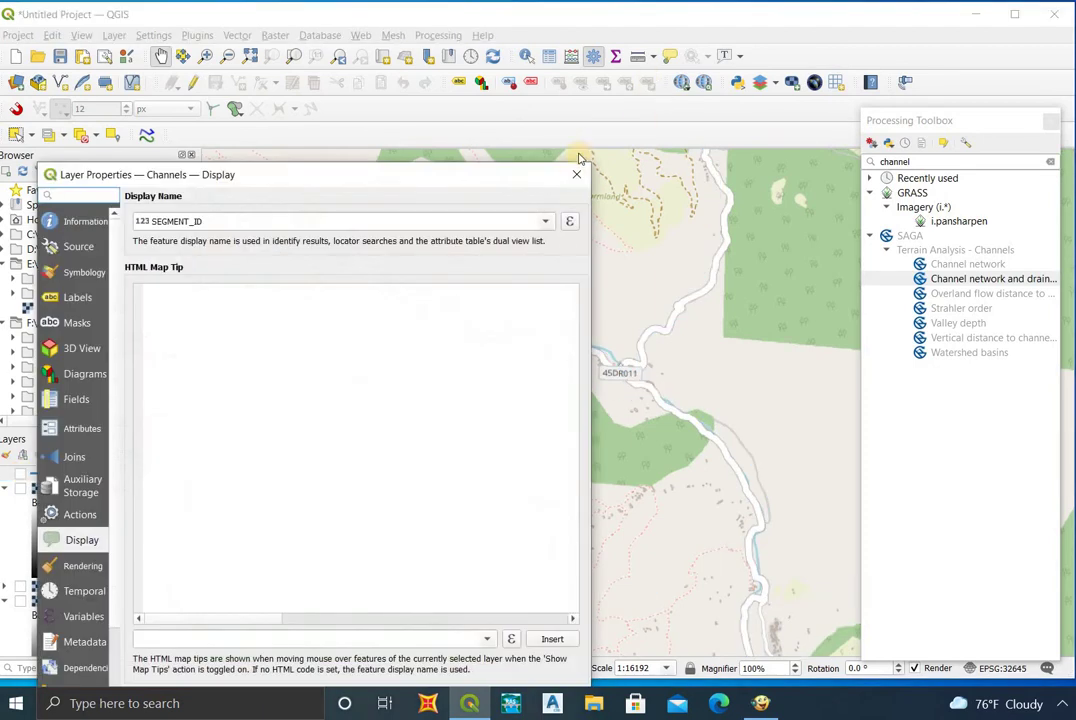
pyautogui.click(576, 176)
pyautogui.scroll(-2, 635, 310)
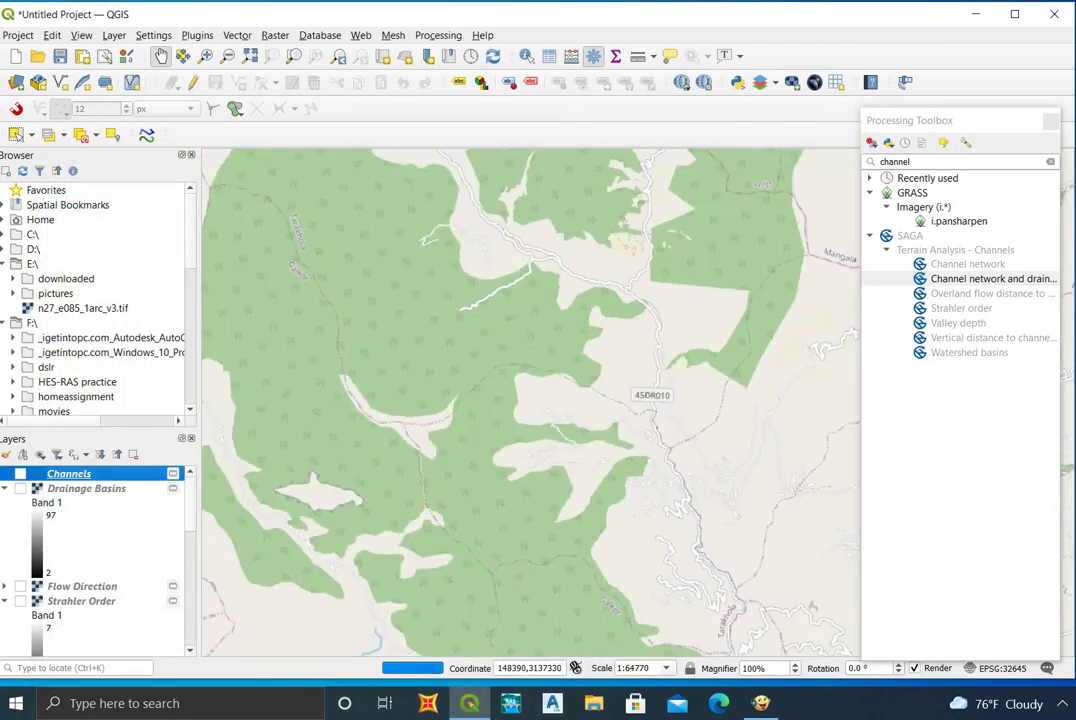
pyautogui.click(20, 474)
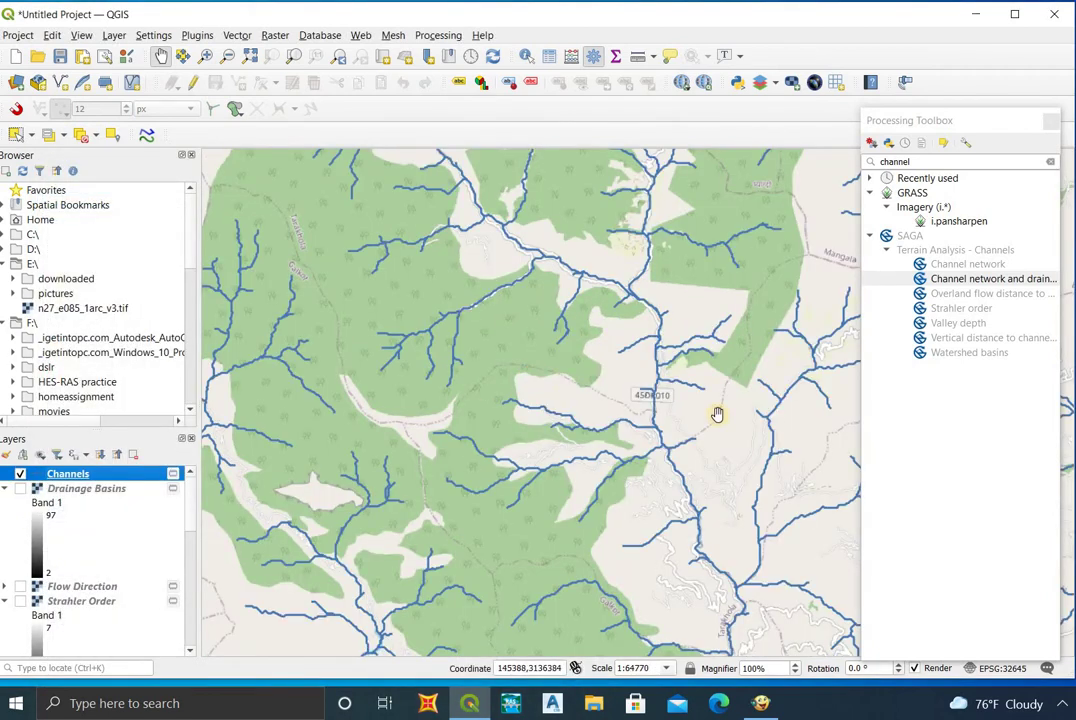
# - Survey the channel network across the basemap and compare it with the river confluence near Ratnechaur
pyautogui.scroll(-1, 627, 429)
pyautogui.moveTo(627, 429); pyautogui.dragTo(538, 446)
pyautogui.scroll(-1, 530, 449)
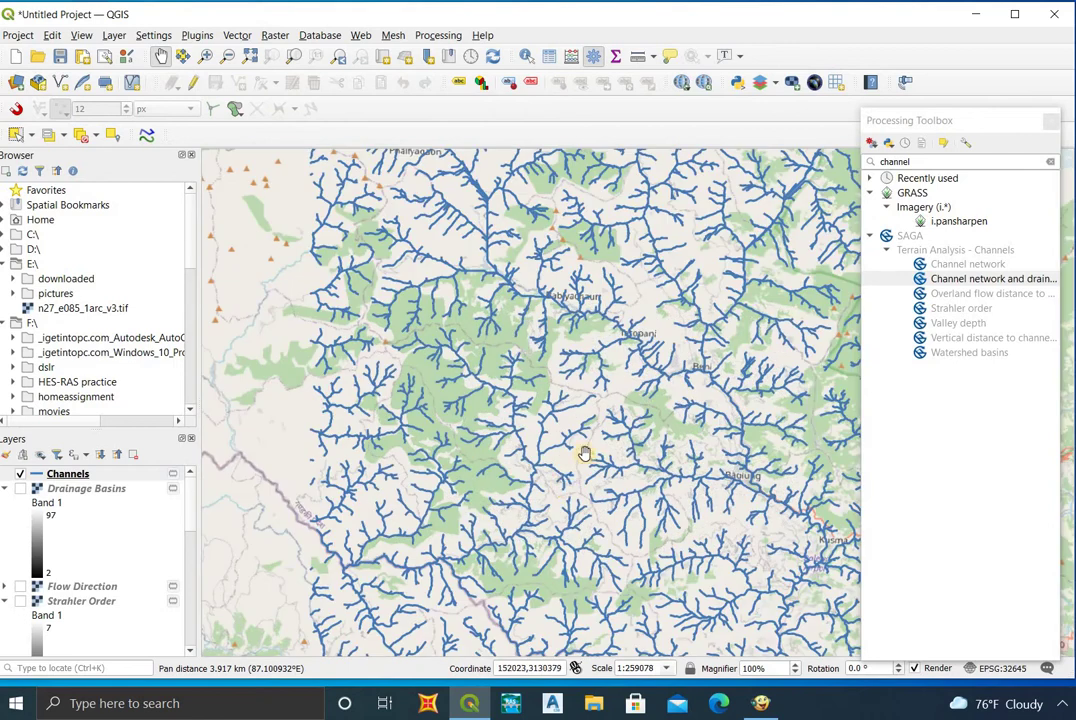
pyautogui.moveTo(687, 449); pyautogui.dragTo(572, 428)
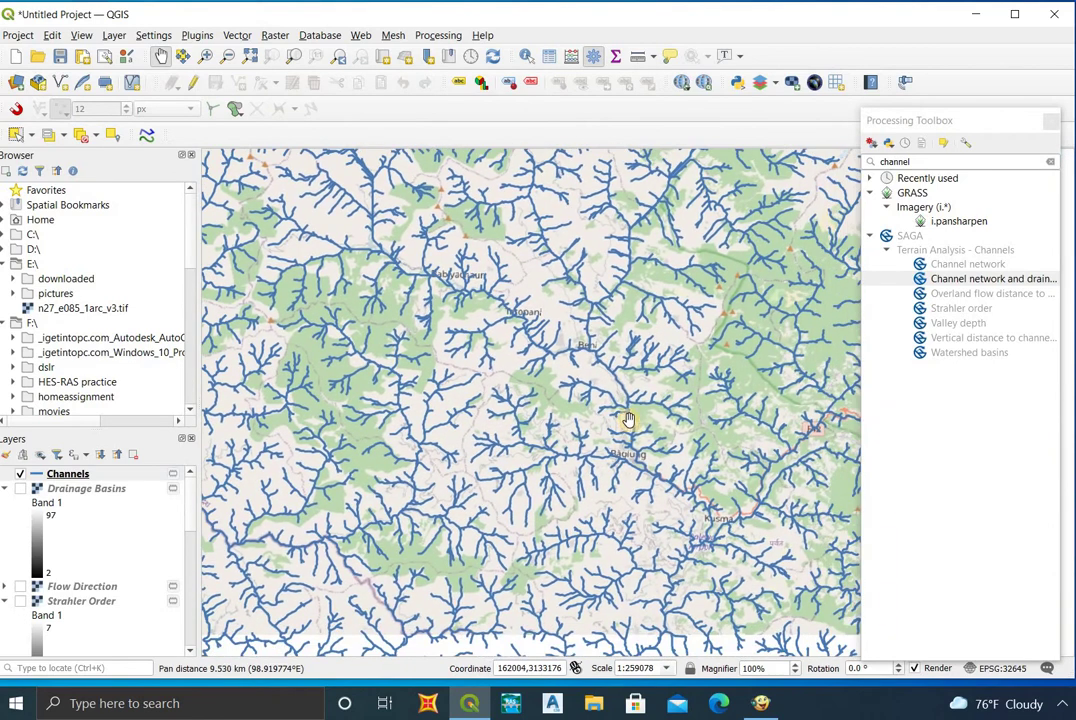
pyautogui.scroll(4, 628, 402)
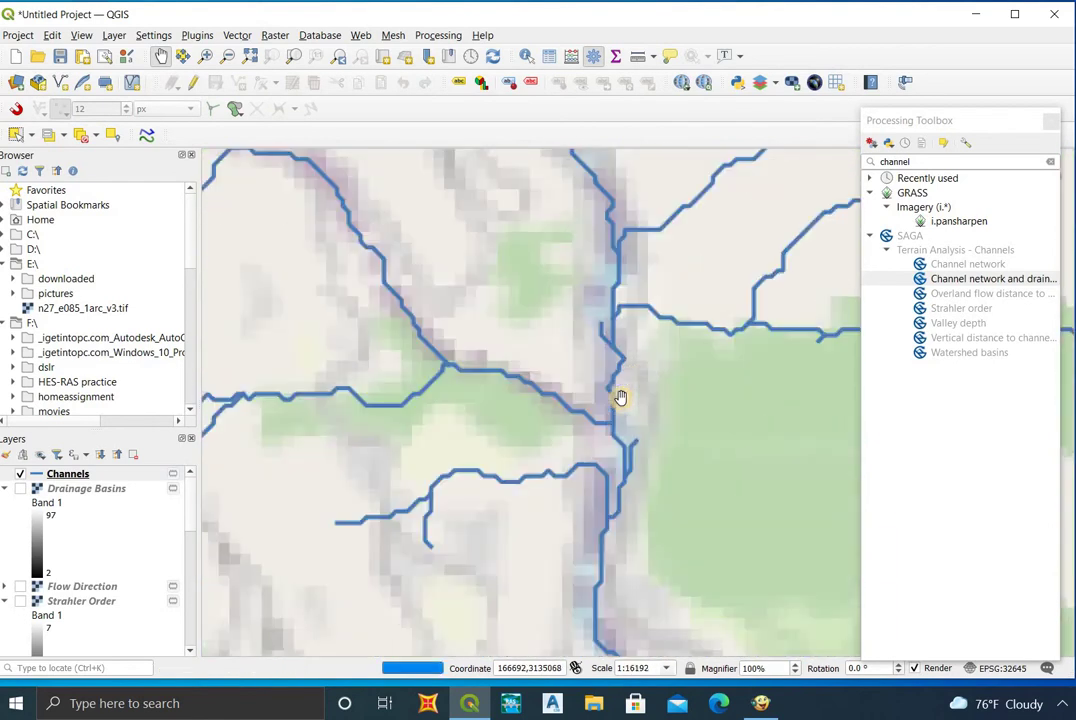
pyautogui.scroll(1, 619, 398)
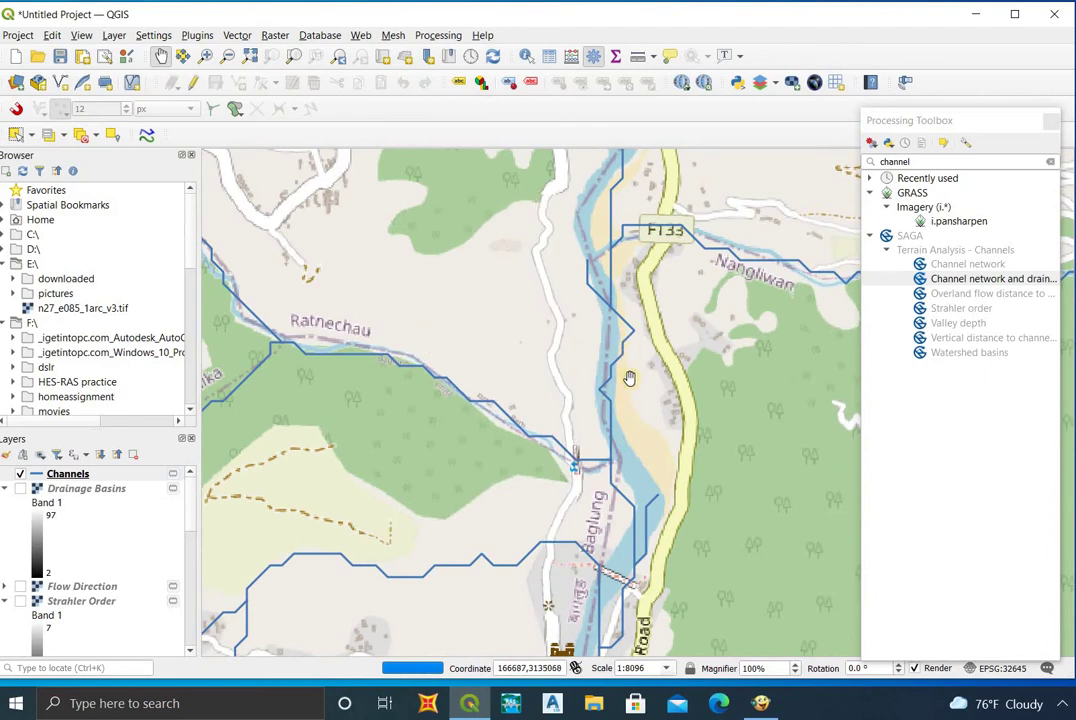
pyautogui.moveTo(608, 397); pyautogui.dragTo(589, 441)
pyautogui.scroll(-1, 604, 389)
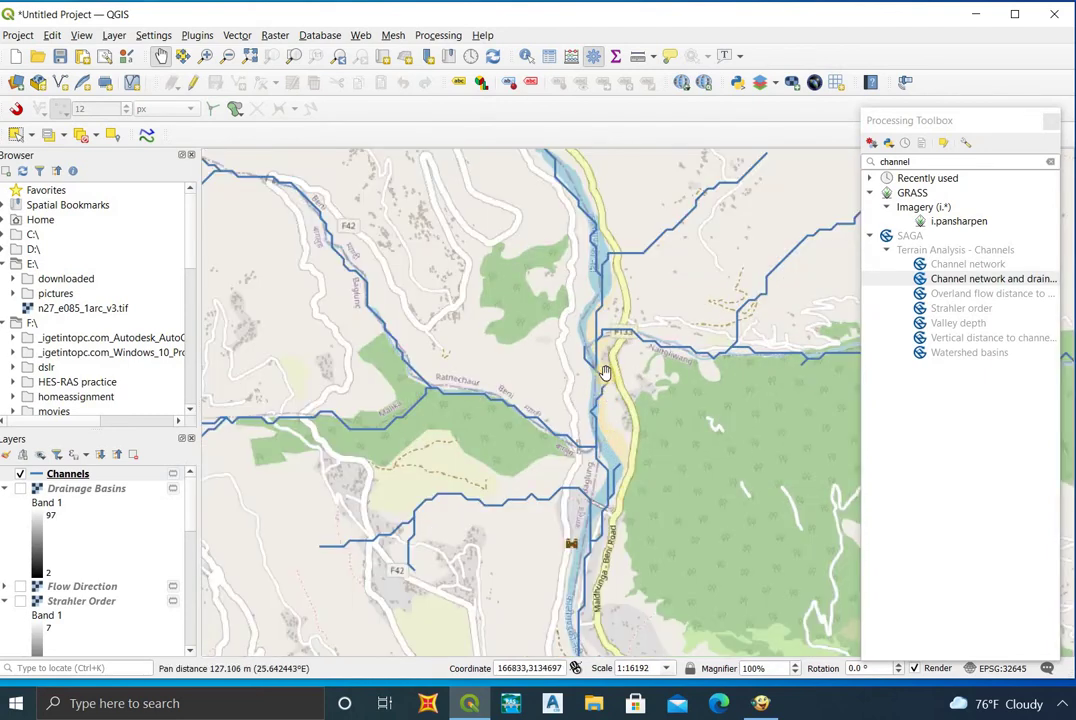
pyautogui.moveTo(595, 560); pyautogui.dragTo(566, 440)
# - Examine how closely the channel follows the river around the footbridge beside Maldhunga - Beni Road
pyautogui.scroll(2, 560, 355)
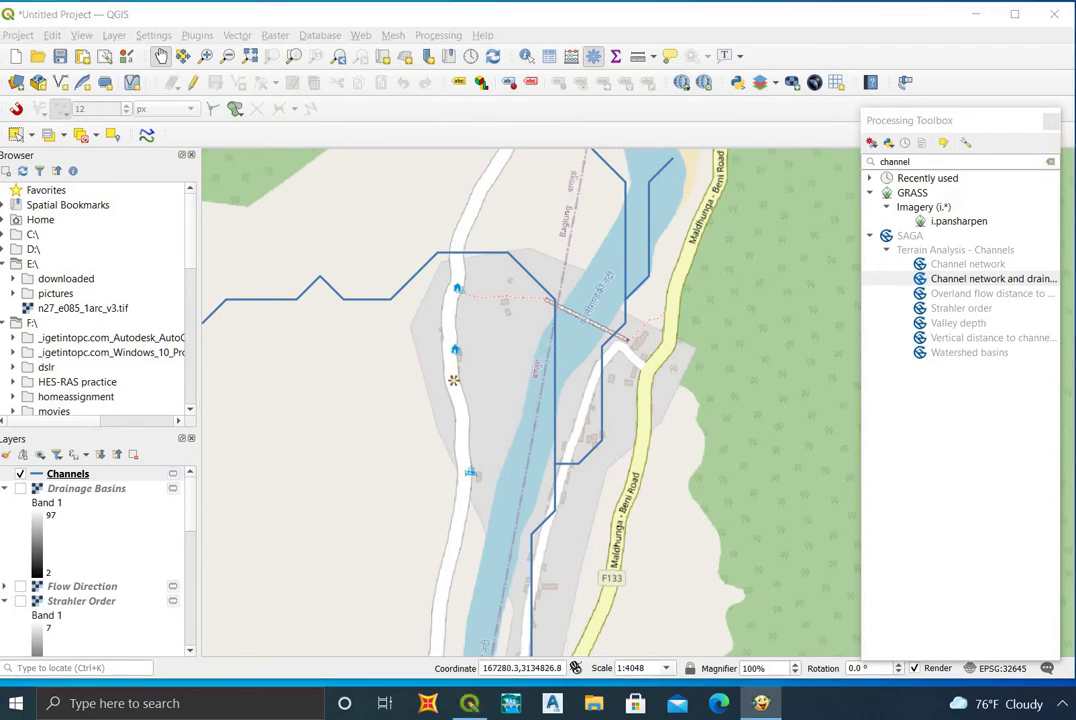
pyautogui.scroll(-1, 637, 372)
pyautogui.scroll(1, 557, 430)
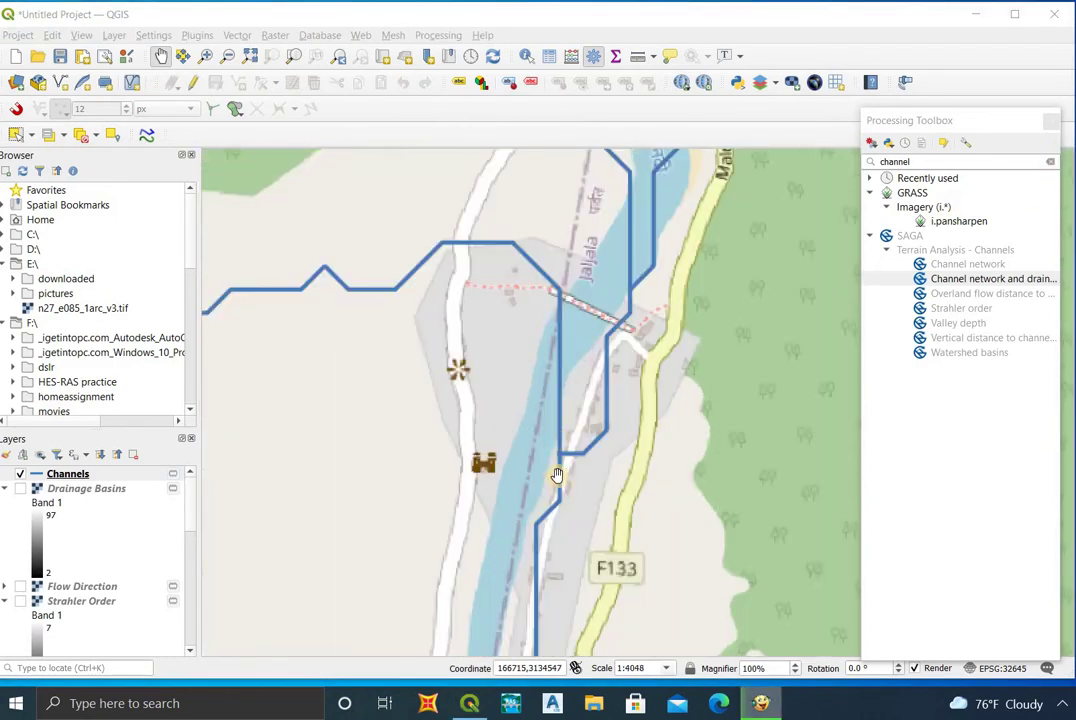
pyautogui.moveTo(564, 462); pyautogui.dragTo(567, 418)
pyautogui.moveTo(579, 310); pyautogui.dragTo(582, 354)
pyautogui.scroll(-2, 582, 353)
pyautogui.scroll(1, 572, 375)
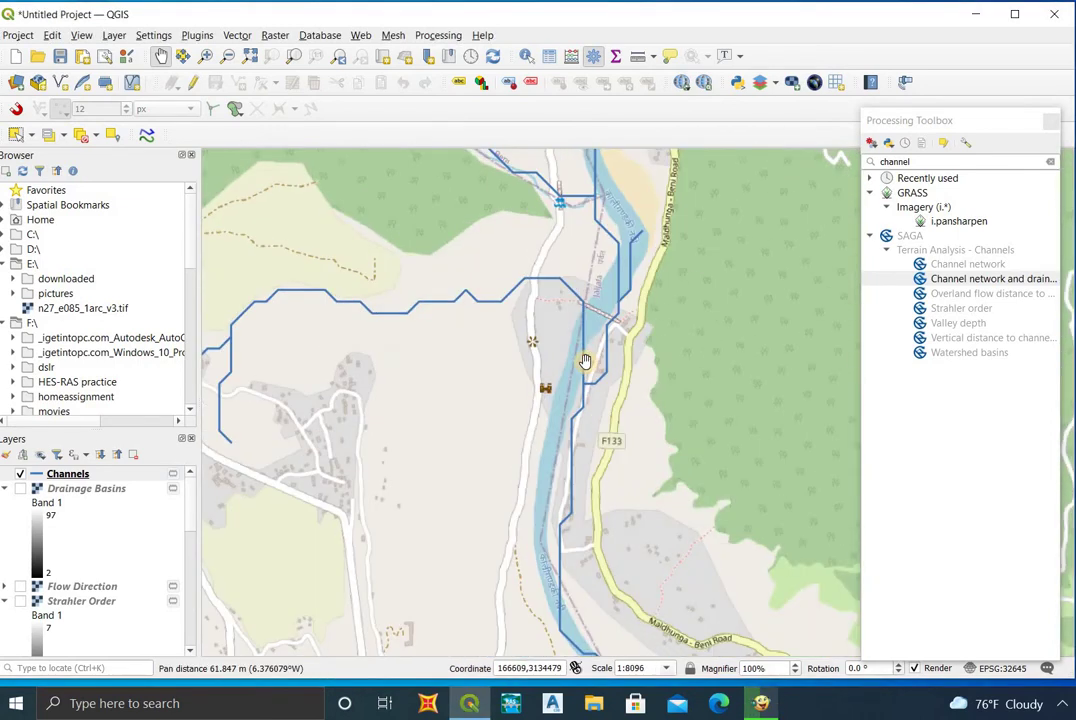
pyautogui.scroll(1, 586, 351)
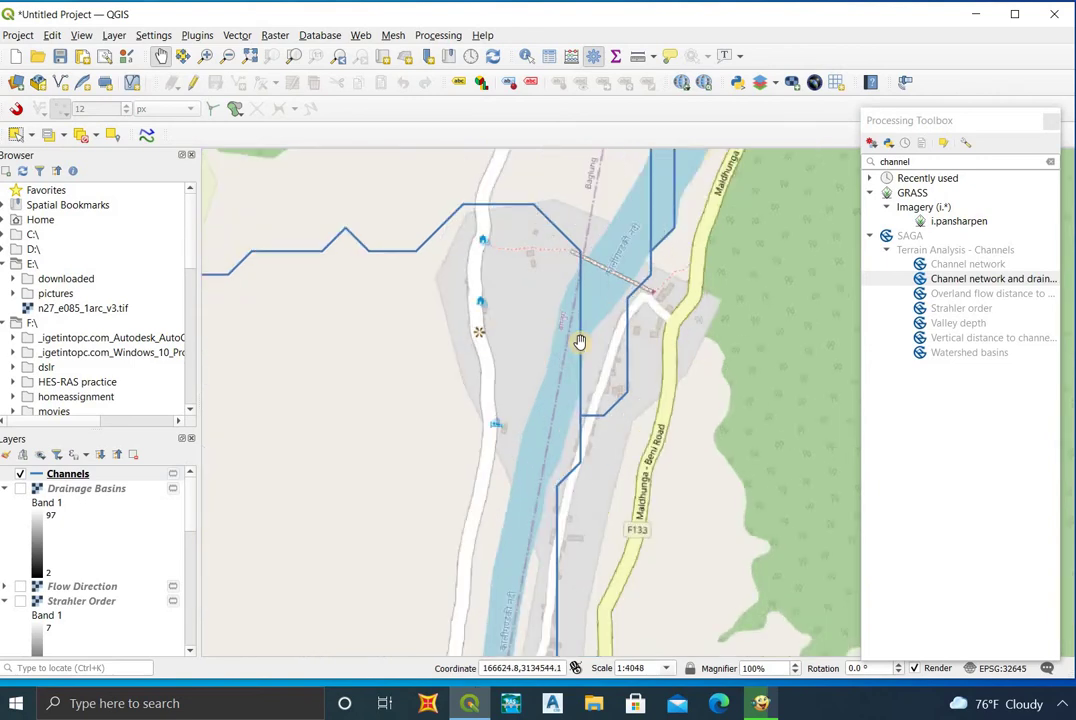
pyautogui.scroll(-3, 486, 439)
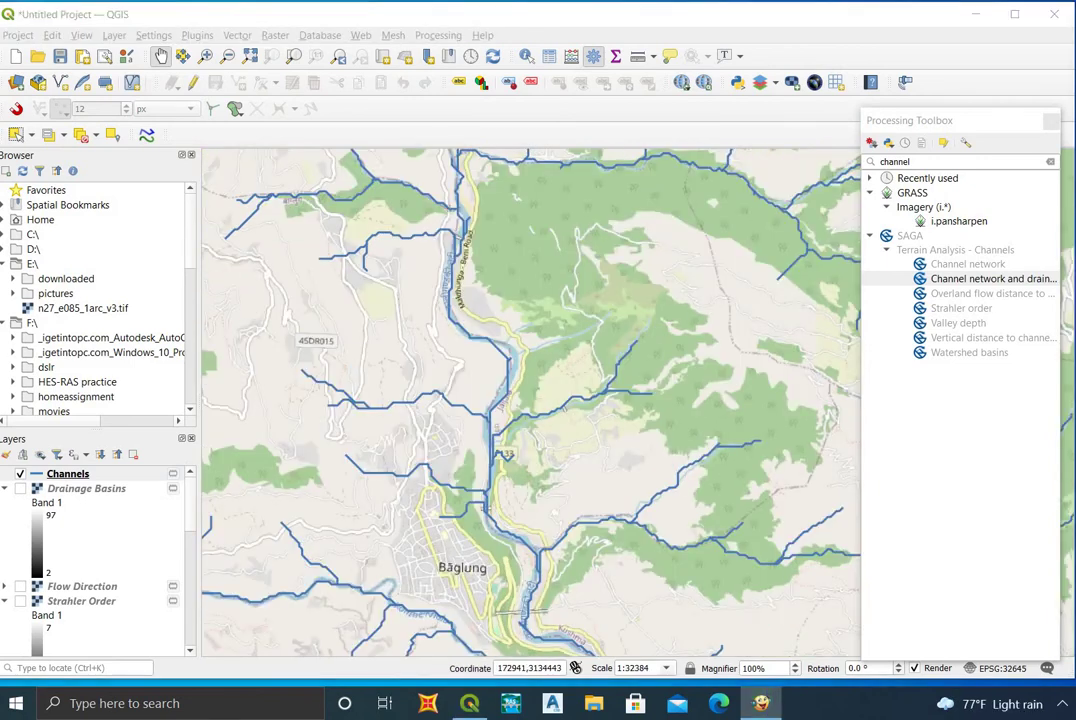
# - Follow the main river channel downstream to Bāglung to look for a catchment outlet point
pyautogui.moveTo(500, 422); pyautogui.dragTo(537, 271)
pyautogui.scroll(1, 561, 393)
pyautogui.scroll(1, 561, 393)
pyautogui.scroll(1, 537, 271)
pyautogui.moveTo(525, 499); pyautogui.dragTo(523, 465)
pyautogui.scroll(1, 523, 465)
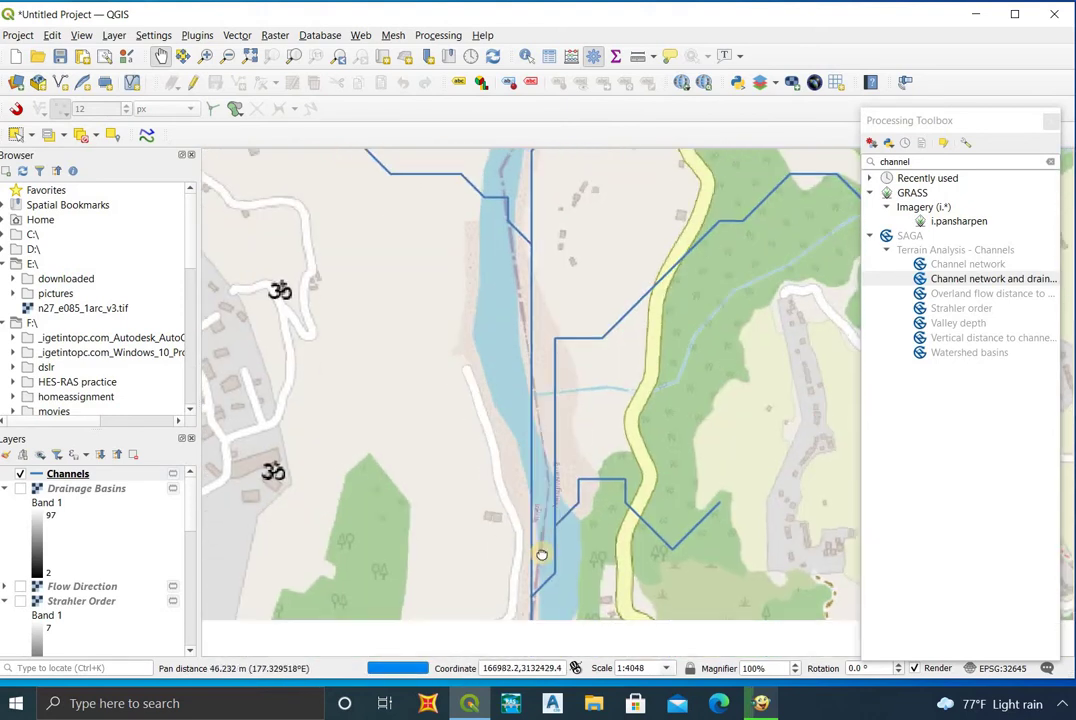
pyautogui.moveTo(545, 552); pyautogui.dragTo(496, 234)
pyautogui.scroll(-4, 520, 307)
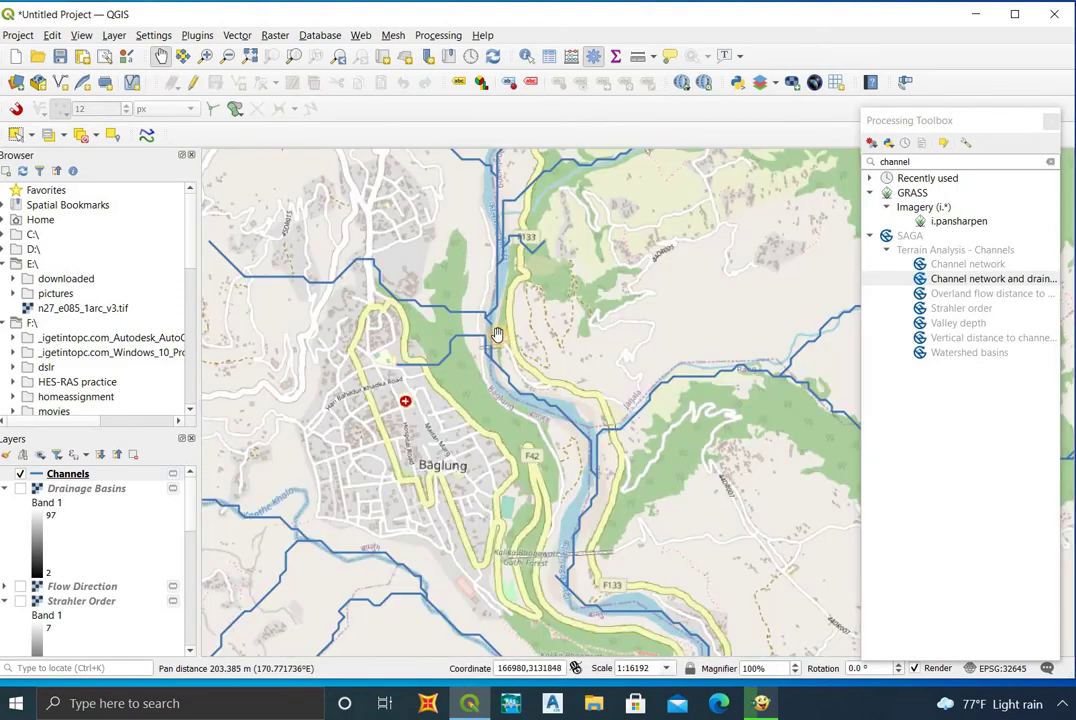
# - Pinpoint an outlet on the main river channel beside Bāglung and read its map coordinates
pyautogui.scroll(3, 469, 349)
pyautogui.scroll(7, 469, 349)
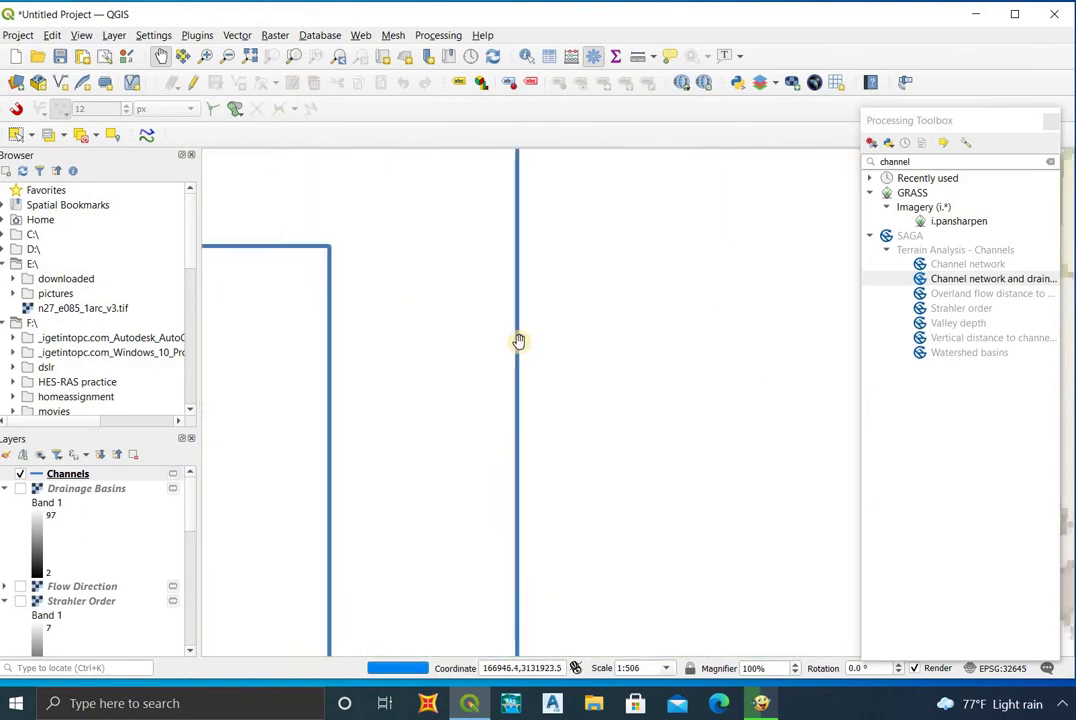
pyautogui.scroll(7, 526, 336)
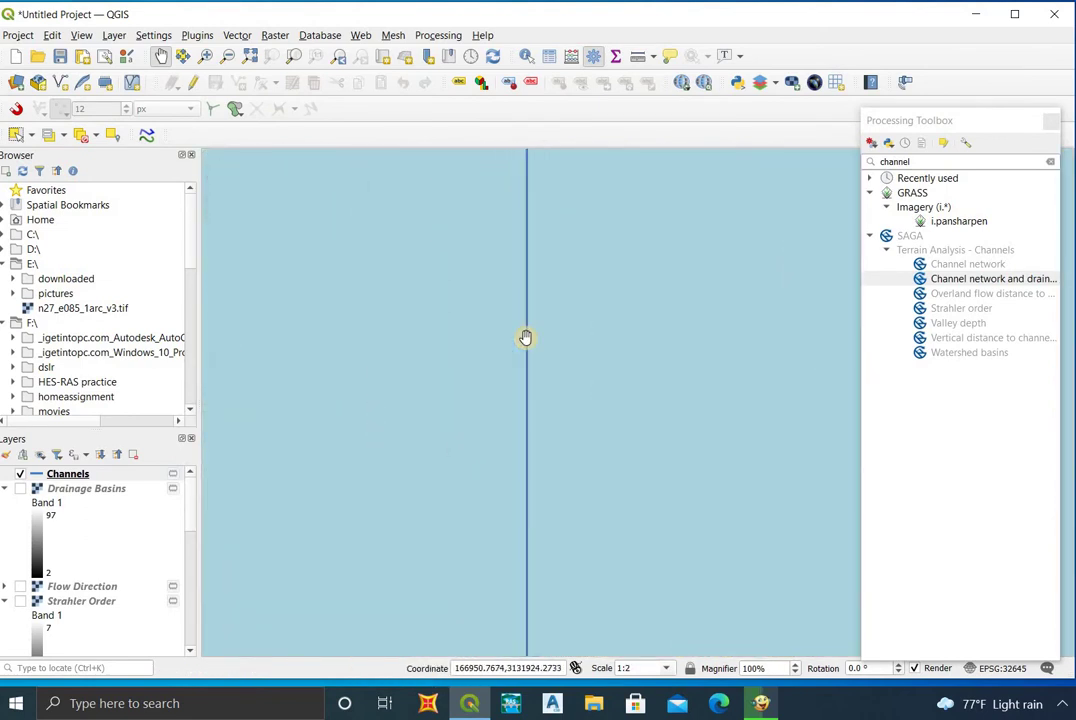
pyautogui.moveTo(519, 349); pyautogui.dragTo(497, 351)
pyautogui.scroll(3, 497, 350)
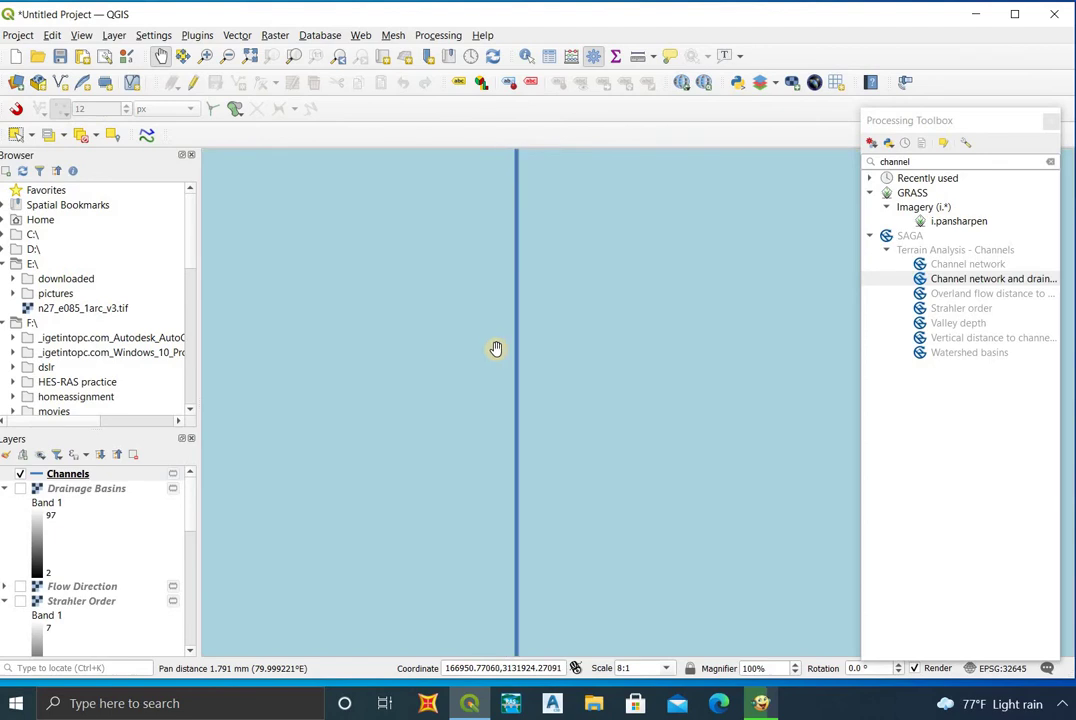
pyautogui.scroll(3, 530, 357)
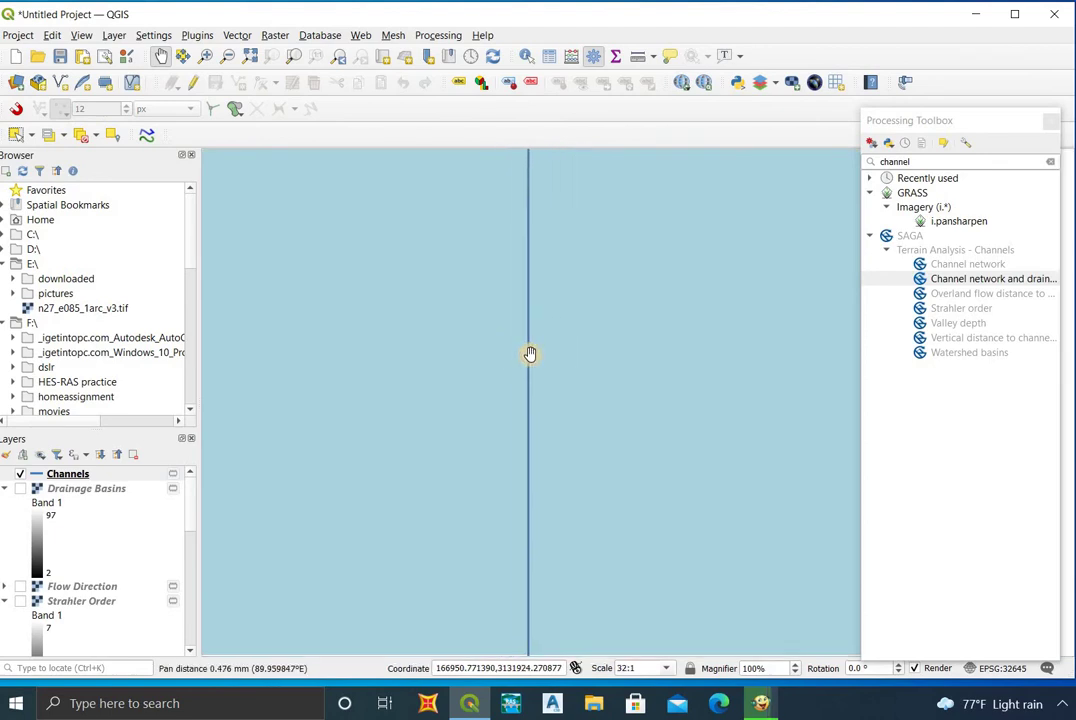
pyautogui.scroll(2, 536, 345)
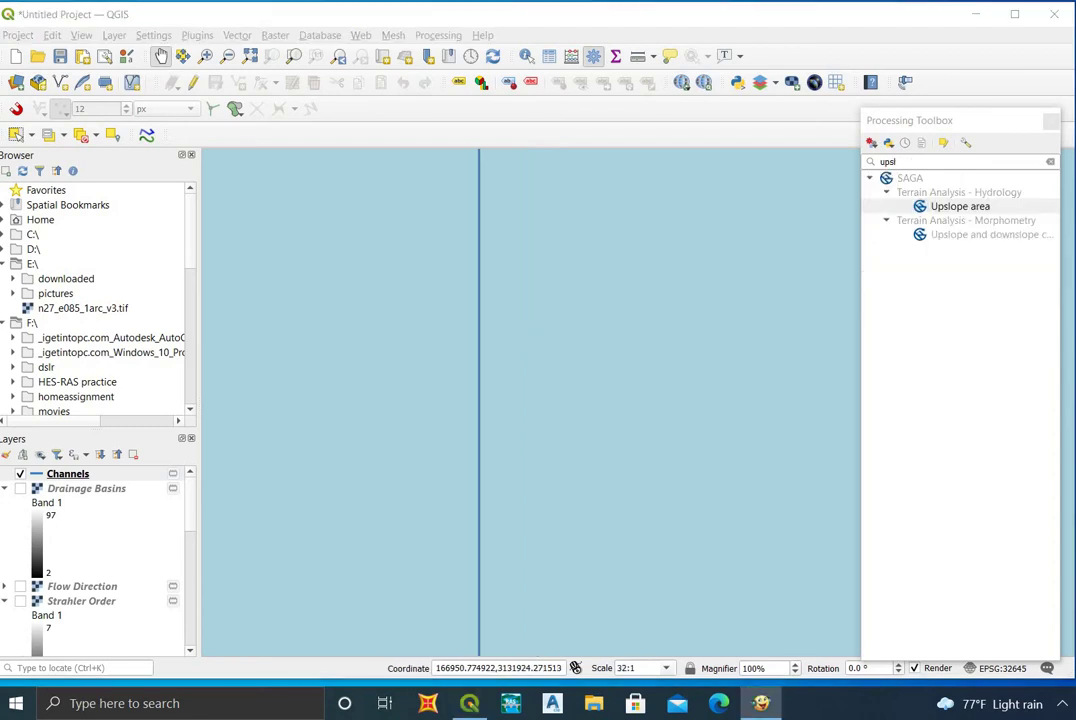
# - Search the processing algorithms for "upslope" and open the SAGA Upslope area tool
pyautogui.scroll(-10, 629, 307)
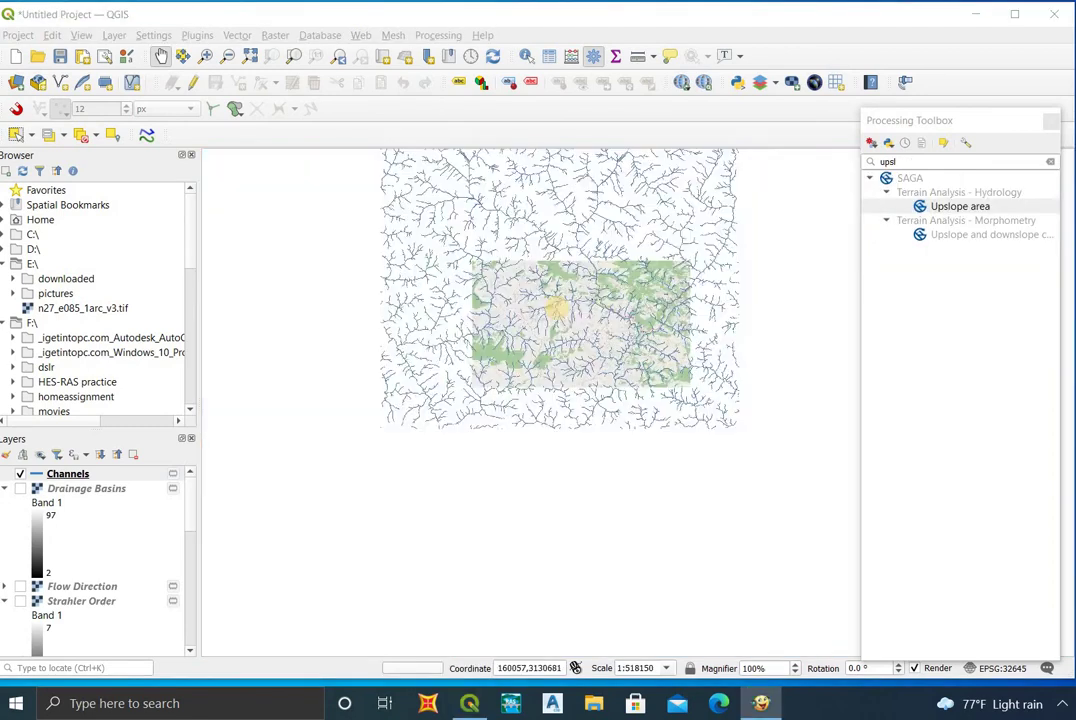
pyautogui.scroll(3, 629, 307)
pyautogui.moveTo(727, 317); pyautogui.dragTo(641, 353)
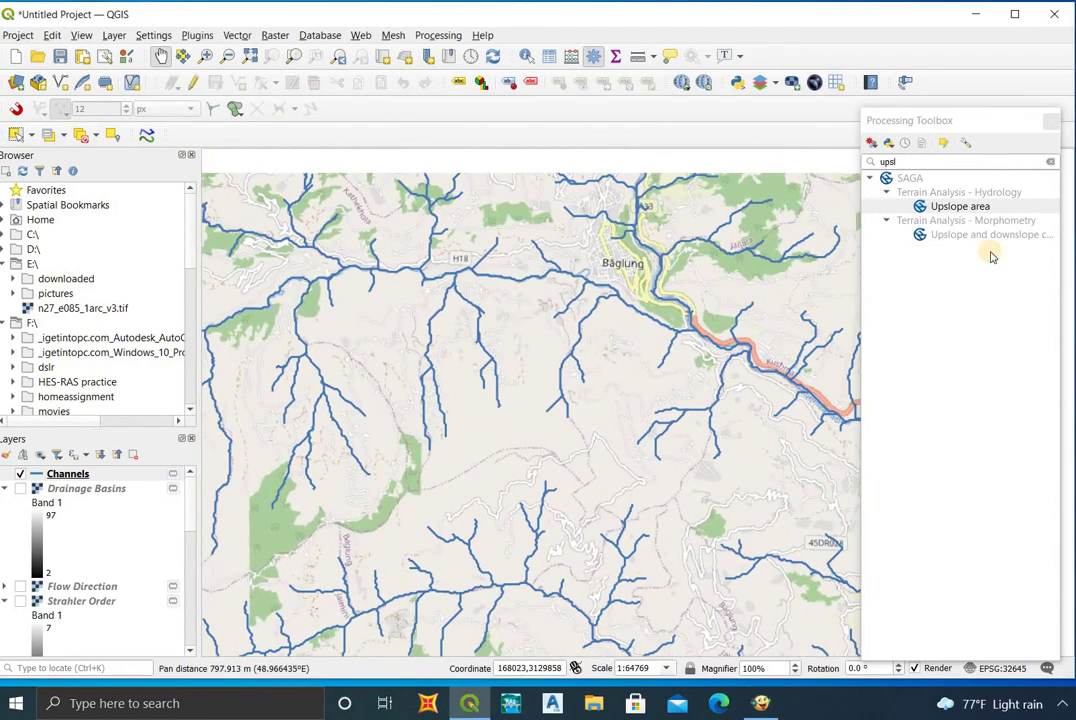
pyautogui.moveTo(912, 165); pyautogui.dragTo(862, 166)
pyautogui.press('BackSpace')
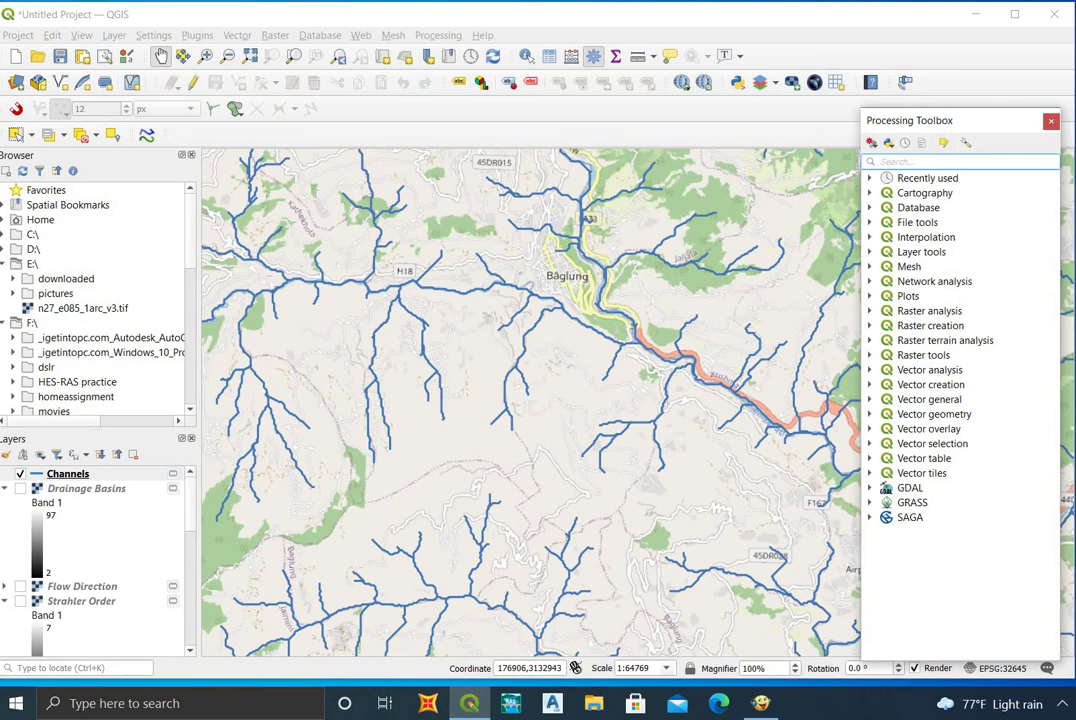
pyautogui.hotkey('alt', 'Tab')
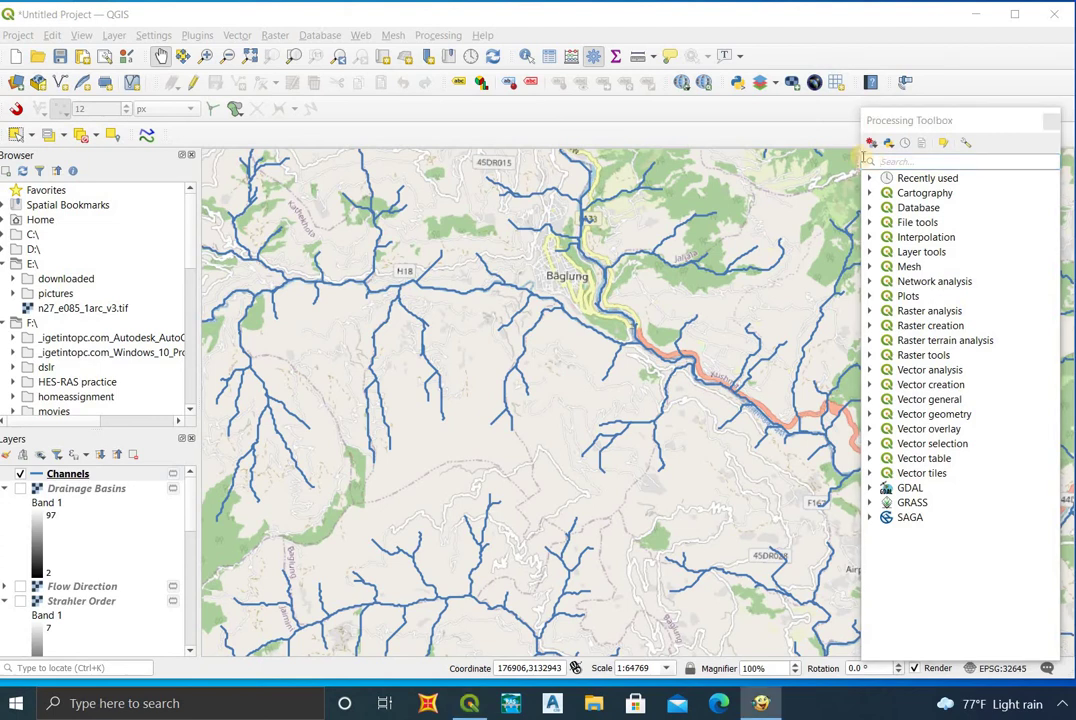
pyautogui.click(907, 162)
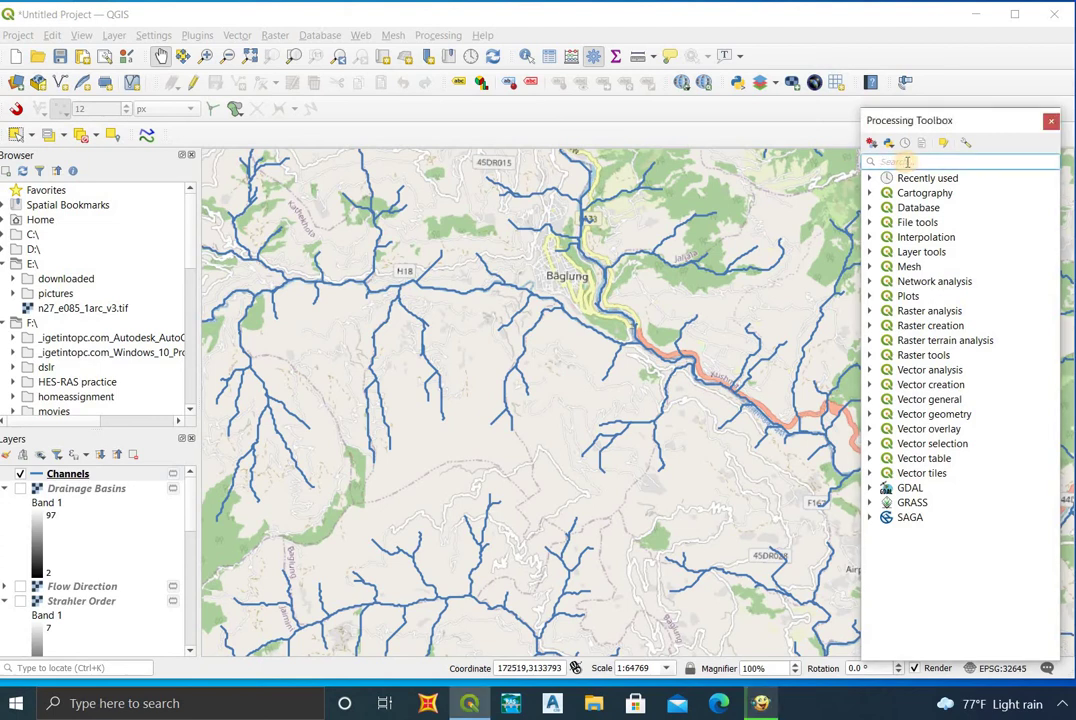
pyautogui.write('up')
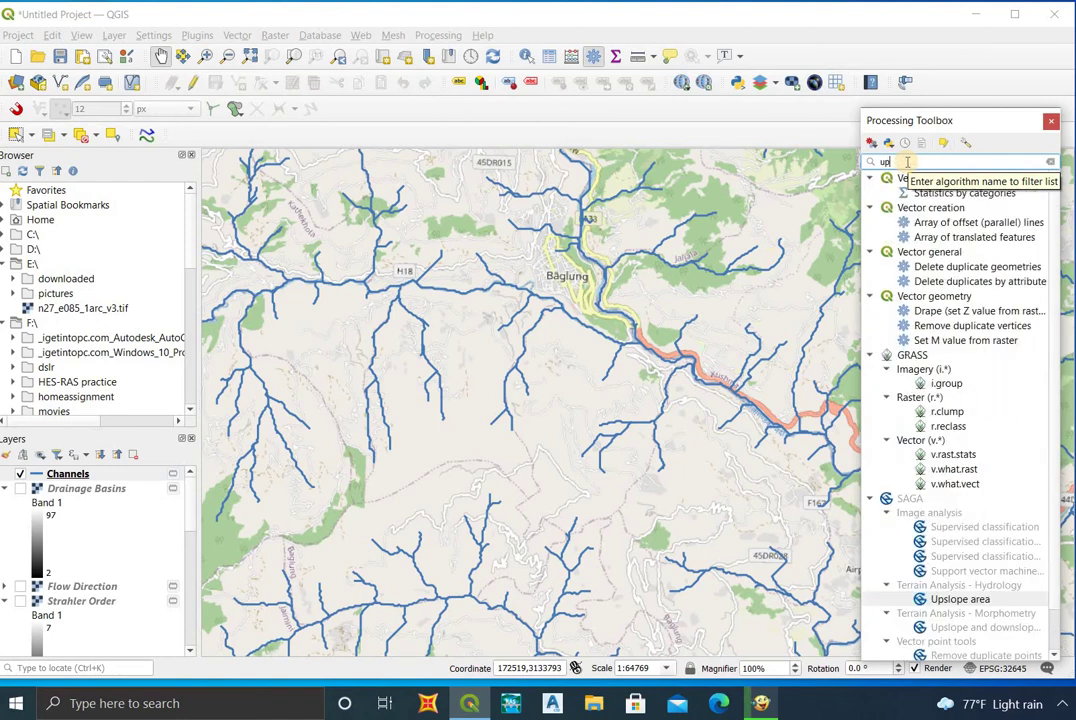
pyautogui.write('slope')
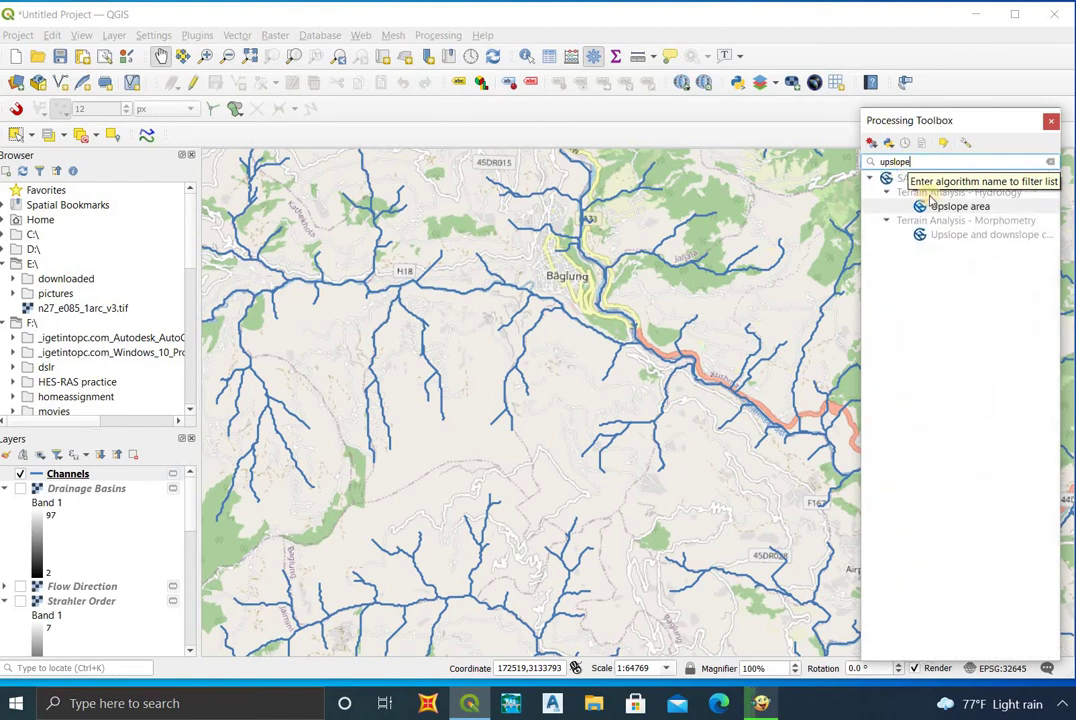
pyautogui.doubleClick(934, 206)
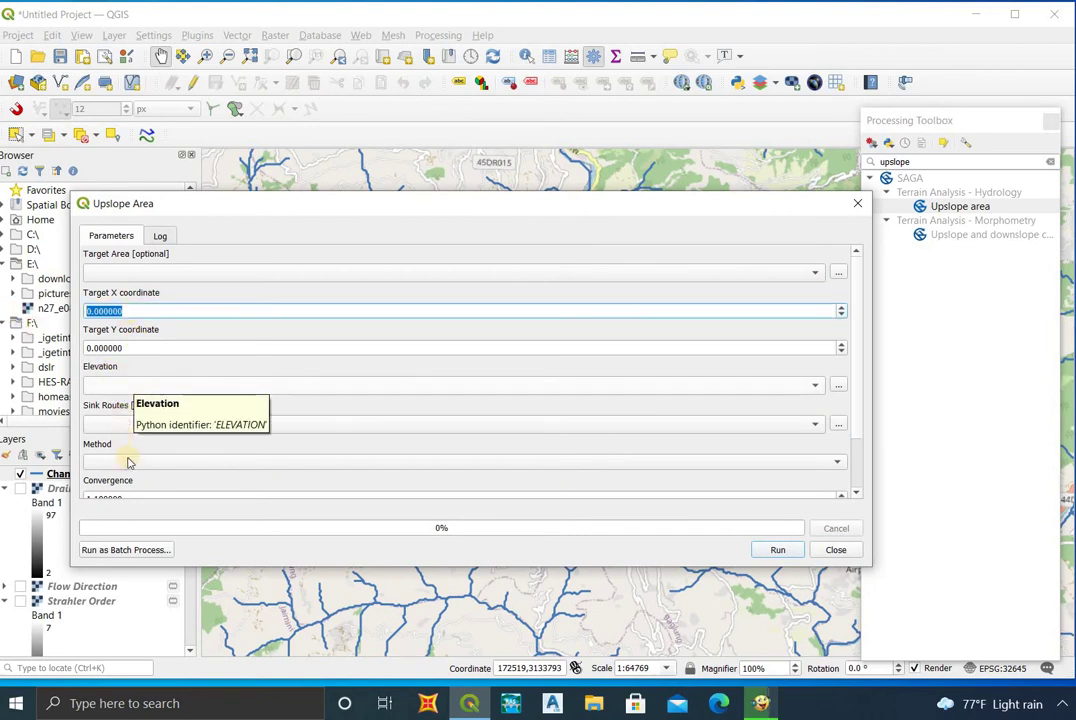
# - Set the Upslope Area target coordinates to X 166950.7713 and Y 3131924.2709
pyautogui.scroll(-2, 150, 445)
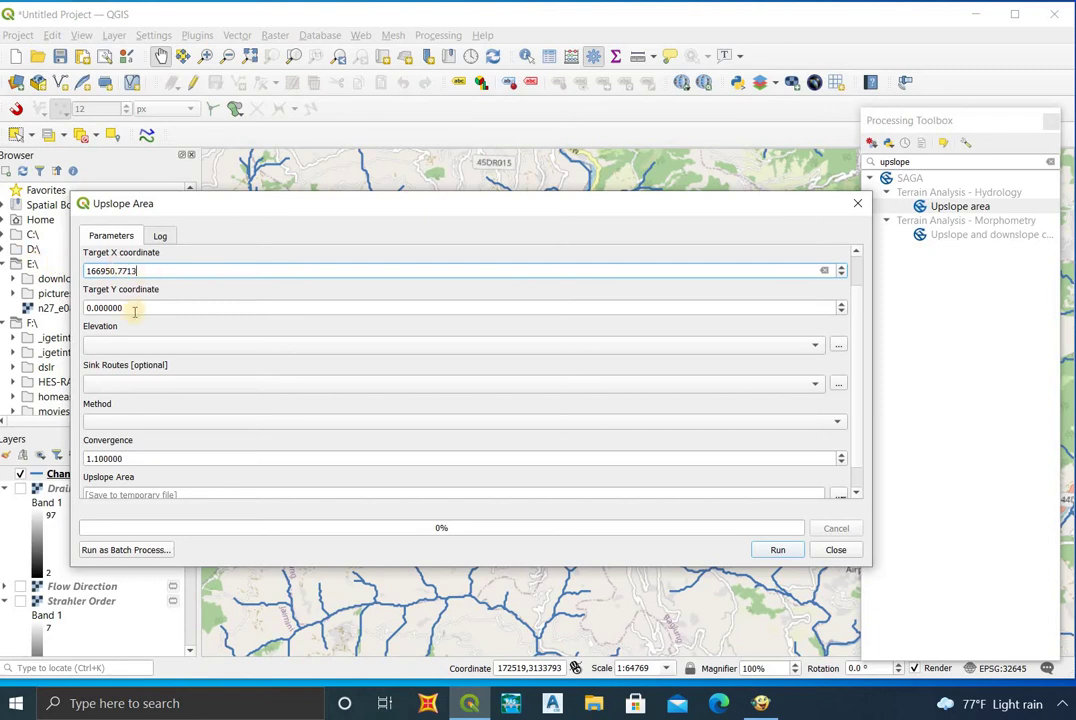
pyautogui.press('Tab')
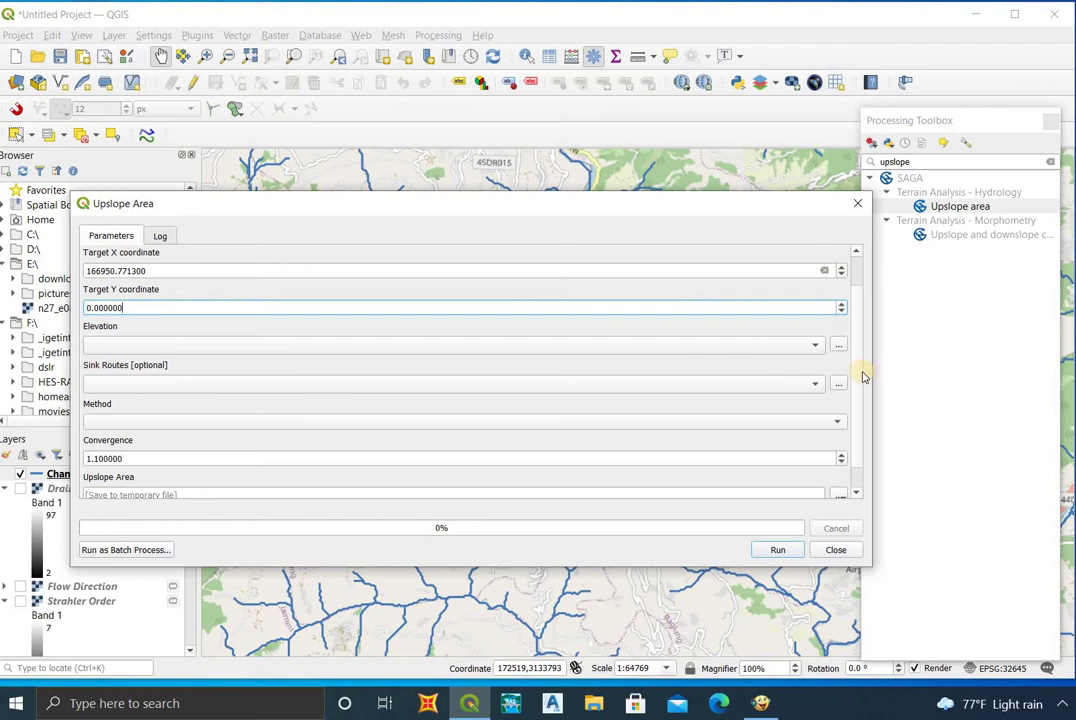
pyautogui.scroll(1, 838, 322)
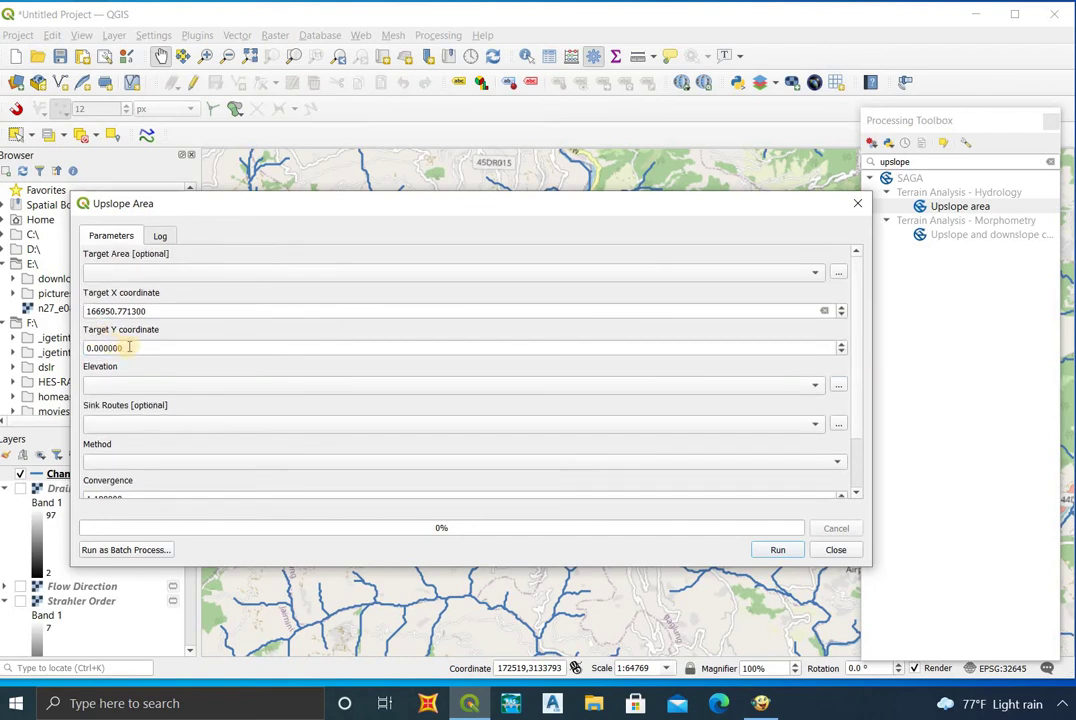
pyautogui.press('Tab')
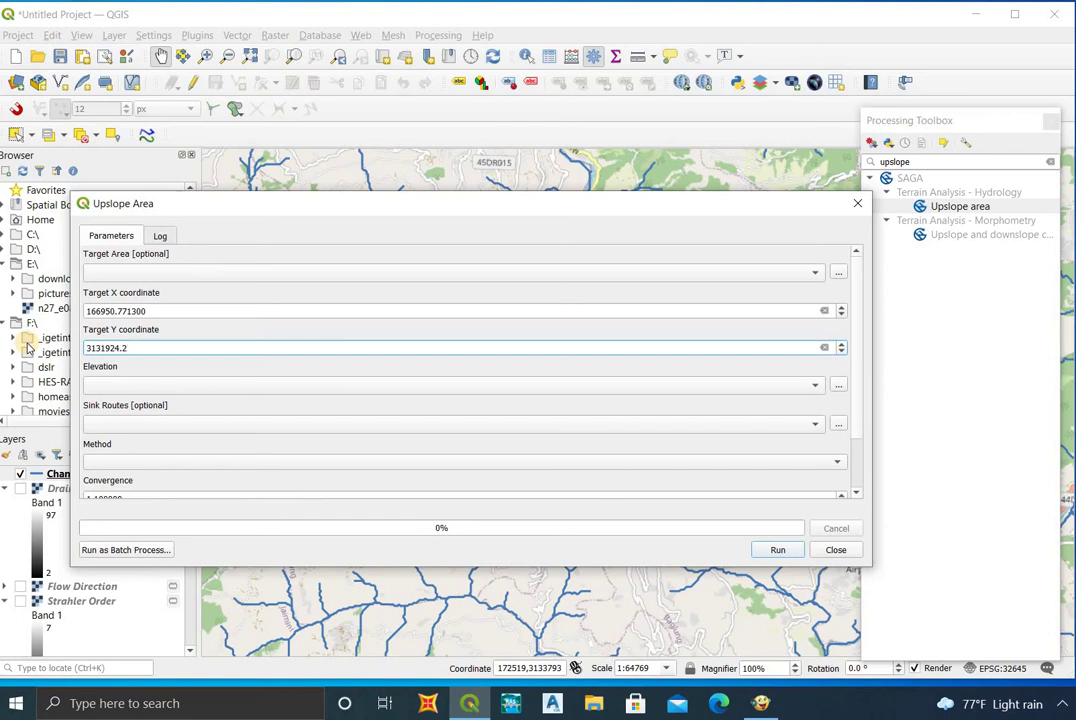
pyautogui.write('9')
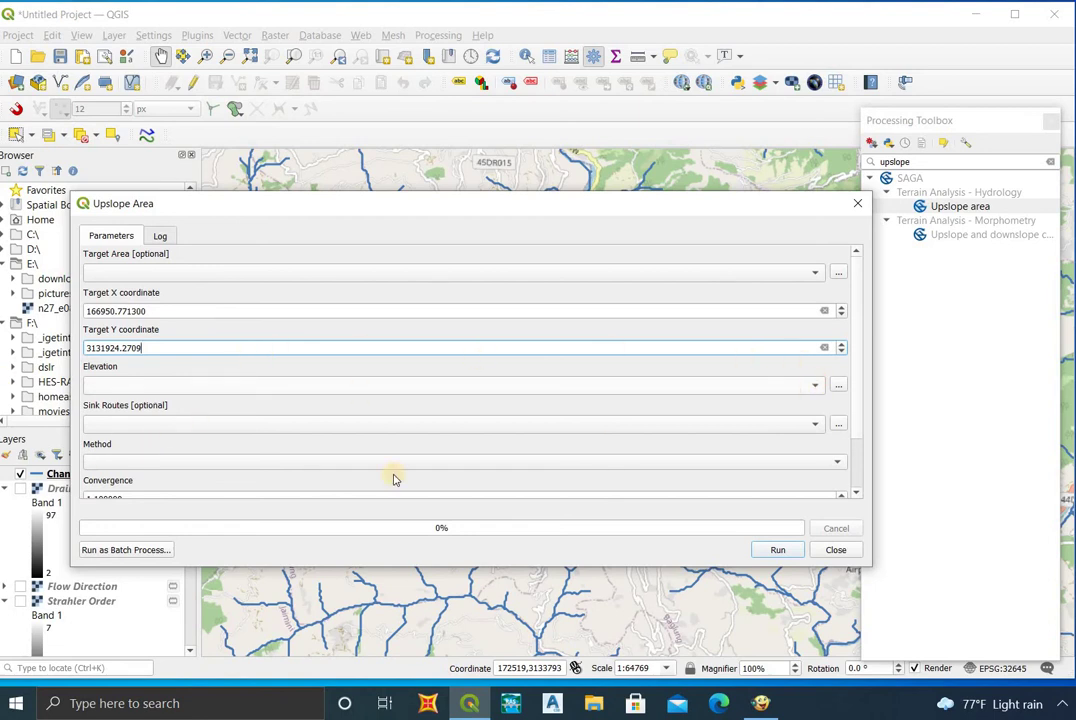
# - Run Upslope Area on the Filled DEM with the Deterministic 8 method, saving to a temporary file, and close the tool
pyautogui.click(400, 386)
pyautogui.click(173, 416)
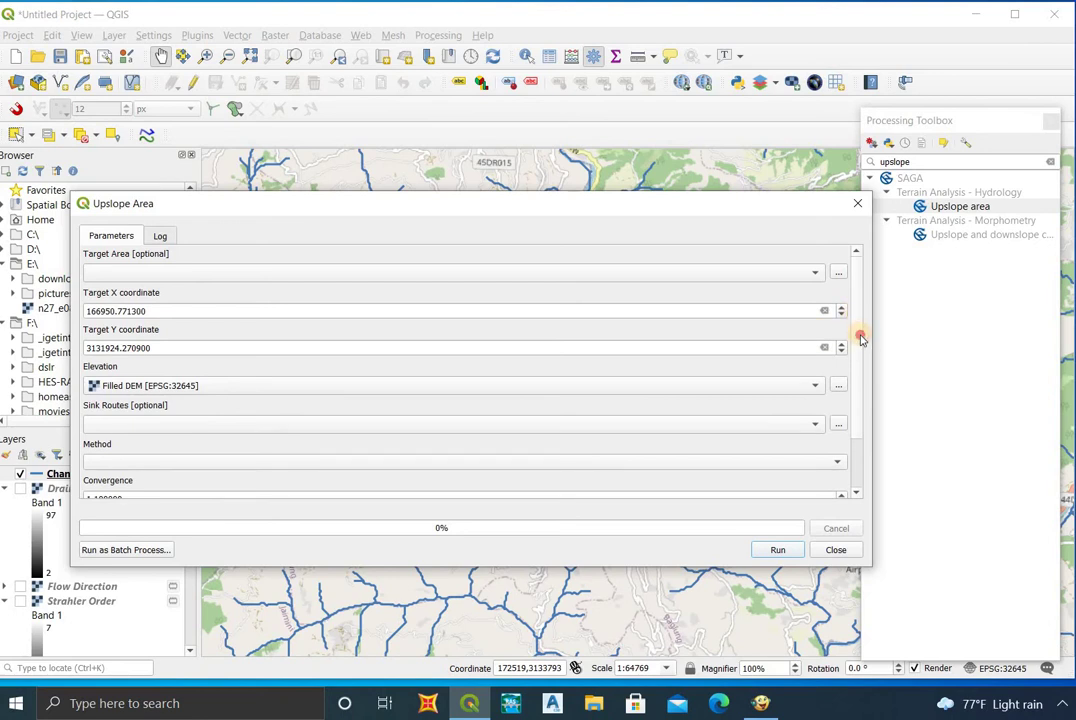
pyautogui.scroll(-3, 858, 370)
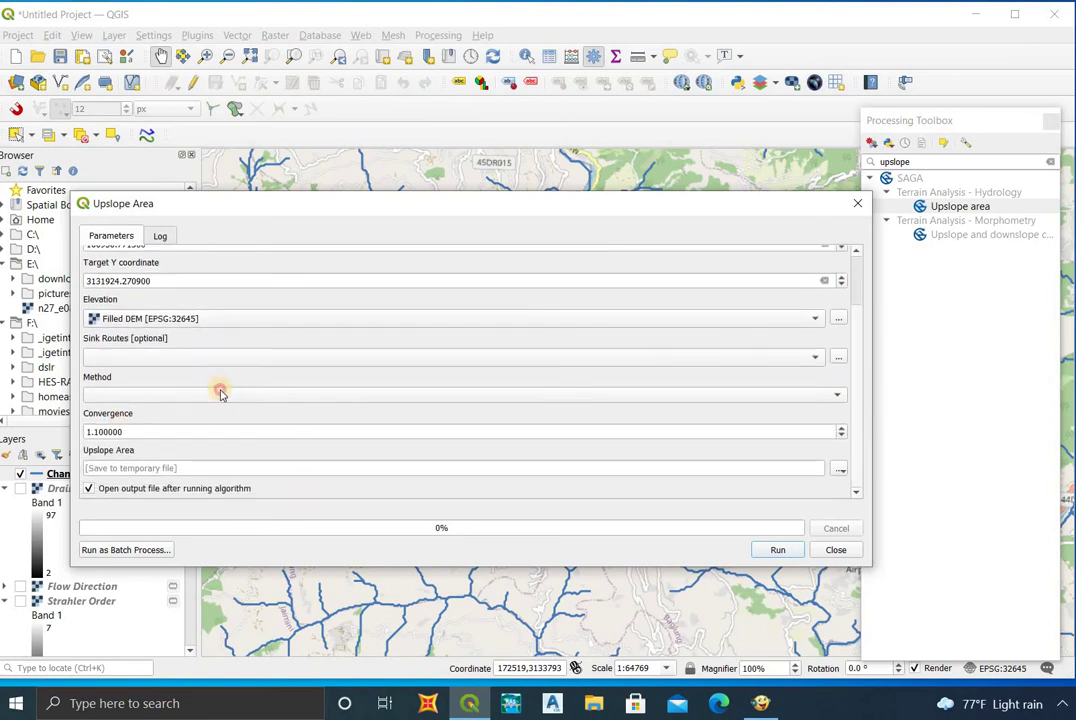
pyautogui.click(221, 393)
pyautogui.click(165, 396)
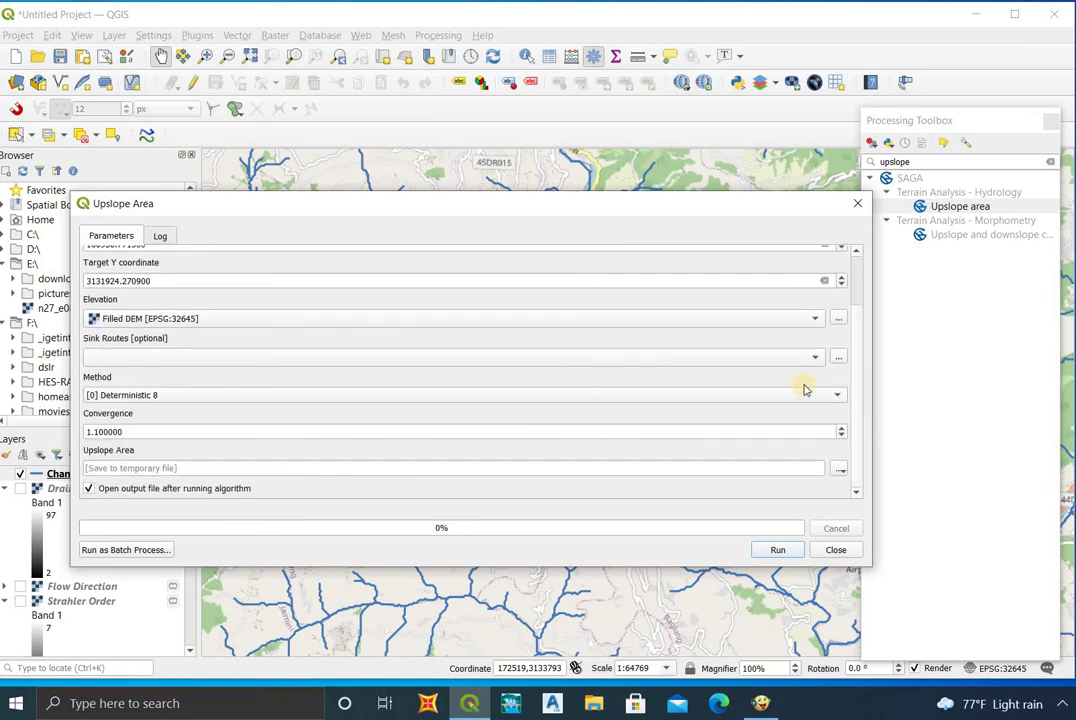
pyautogui.click(777, 549)
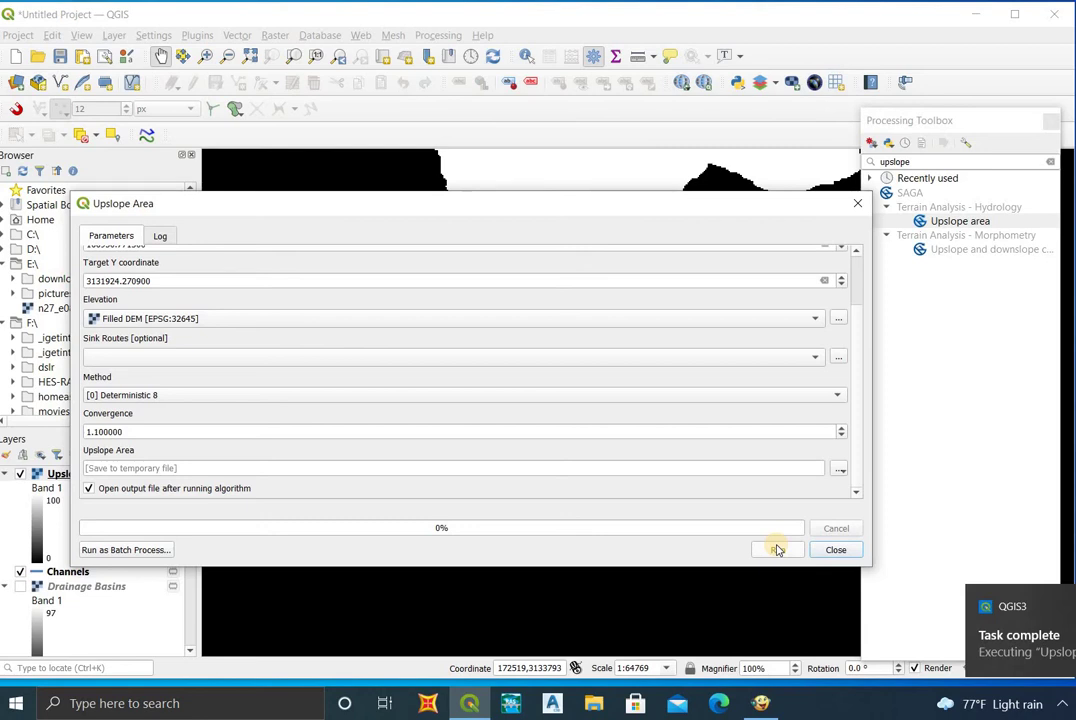
pyautogui.click(857, 203)
# - Examine the overall shape and extent of the Upslope Area raster against the surrounding basemap
pyautogui.scroll(-5, 710, 287)
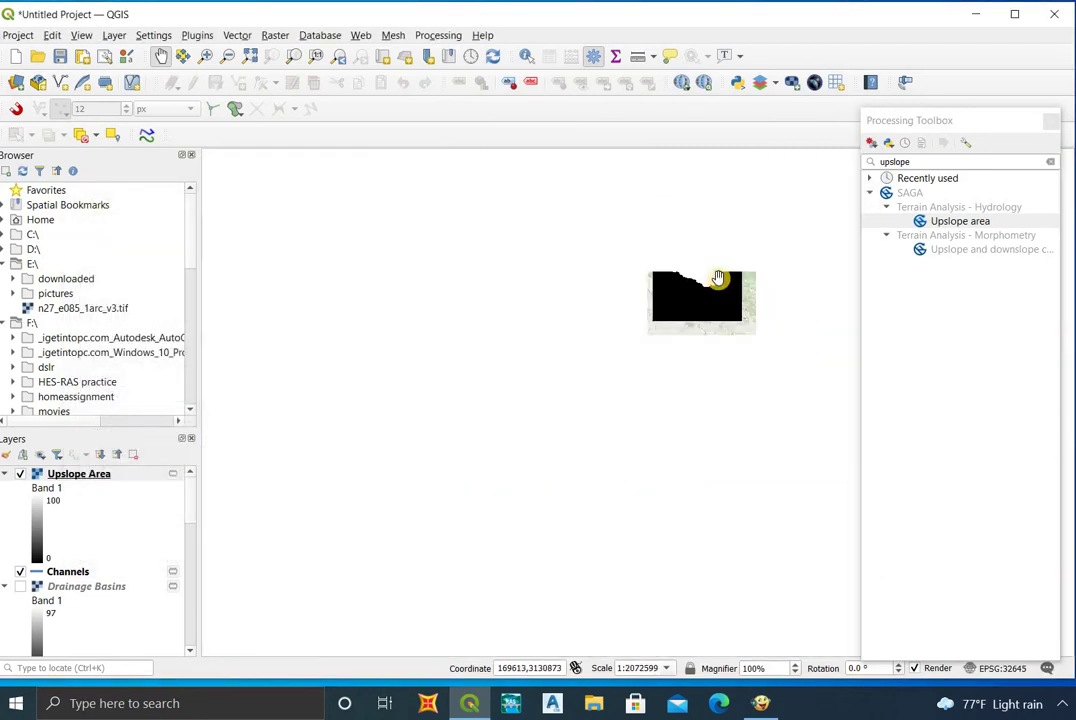
pyautogui.moveTo(615, 365); pyautogui.dragTo(502, 319)
pyautogui.scroll(2, 644, 389)
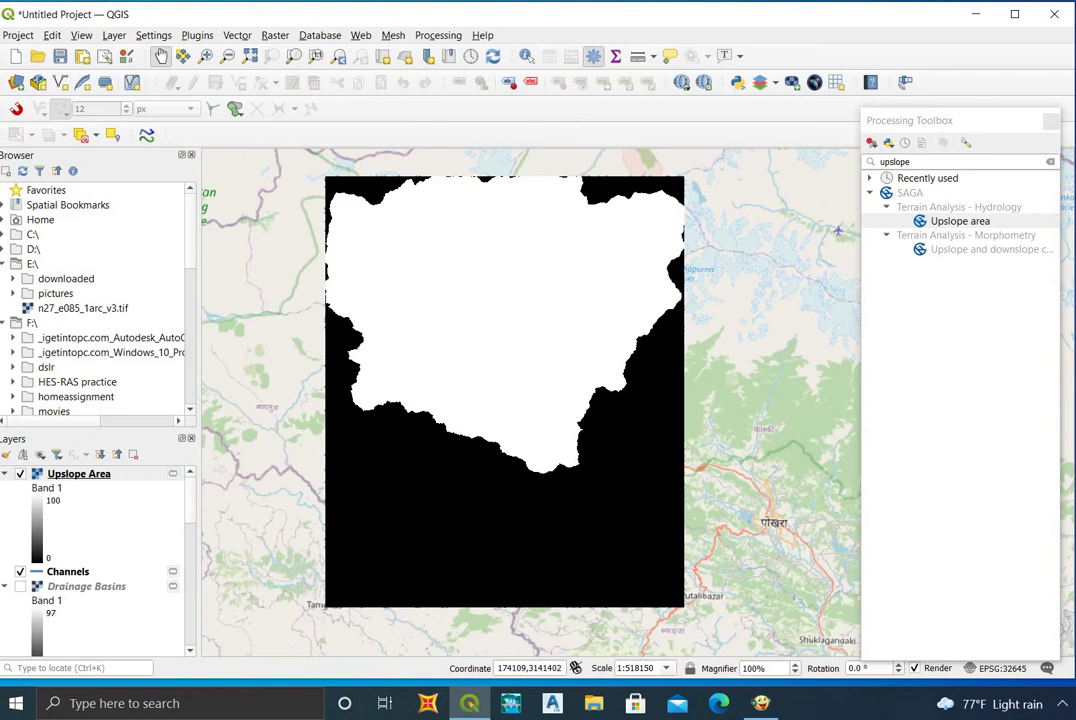
pyautogui.moveTo(564, 351); pyautogui.dragTo(582, 364)
pyautogui.scroll(1, 588, 298)
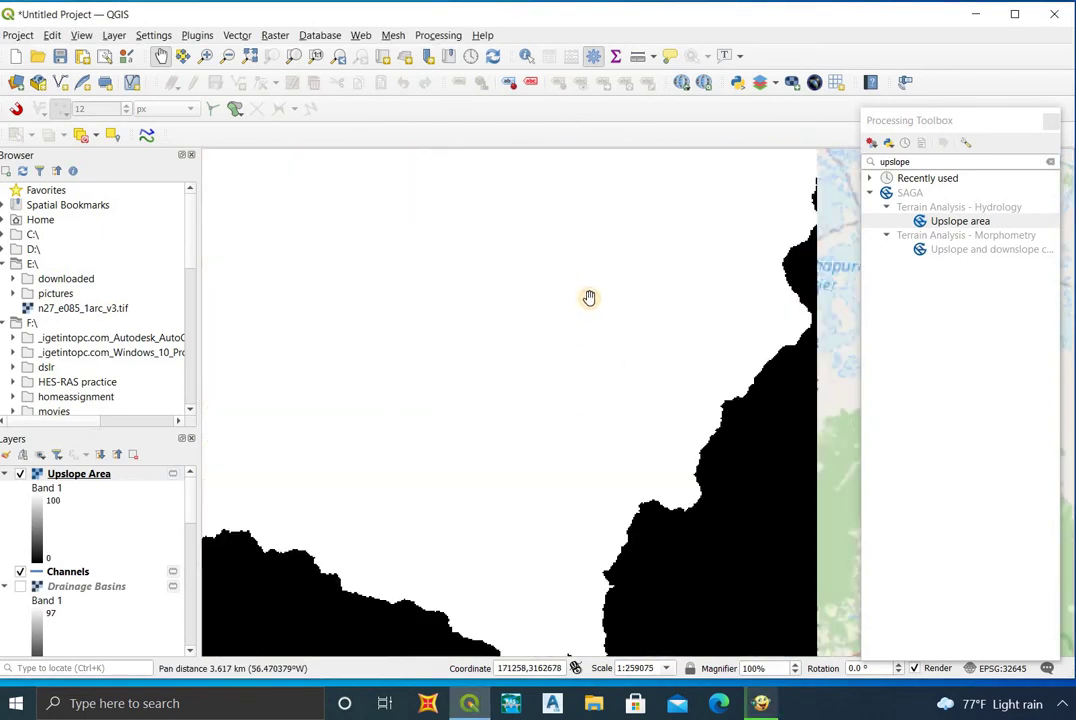
pyautogui.scroll(-2, 588, 298)
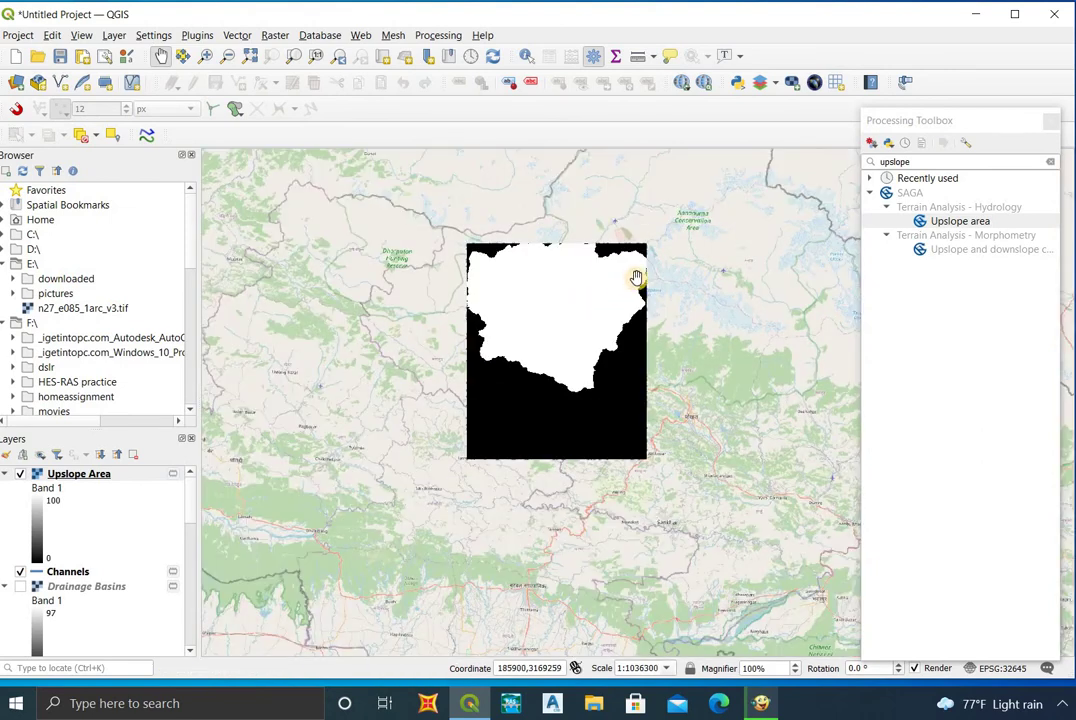
pyautogui.scroll(1, 642, 273)
pyautogui.scroll(-1, 648, 264)
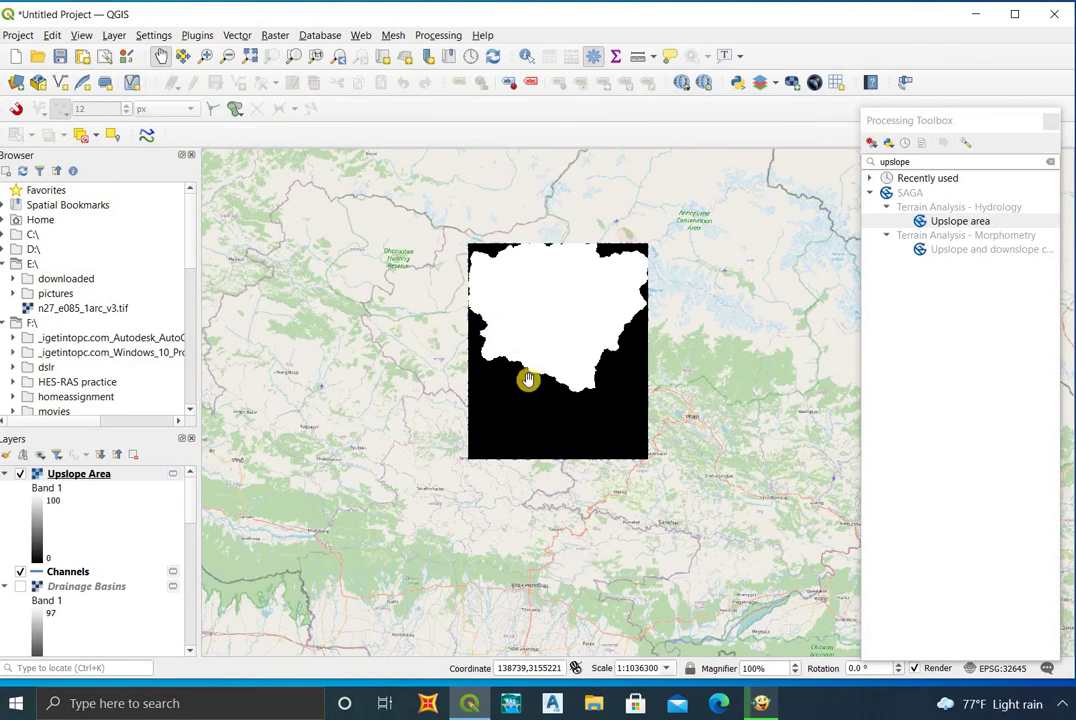
pyautogui.scroll(1, 516, 331)
pyautogui.moveTo(525, 409); pyautogui.dragTo(472, 523)
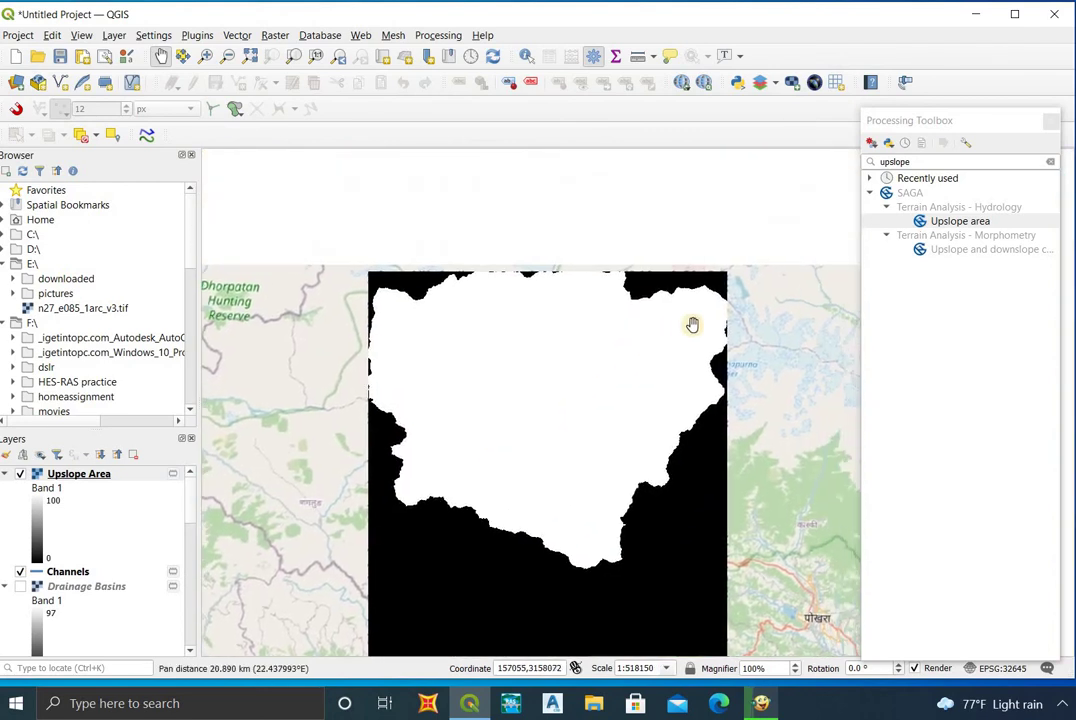
# - Inspect the catchment boundary along the eastern, northern and western edges of the Upslope Area raster
pyautogui.scroll(1, 727, 309)
pyautogui.scroll(1, 727, 307)
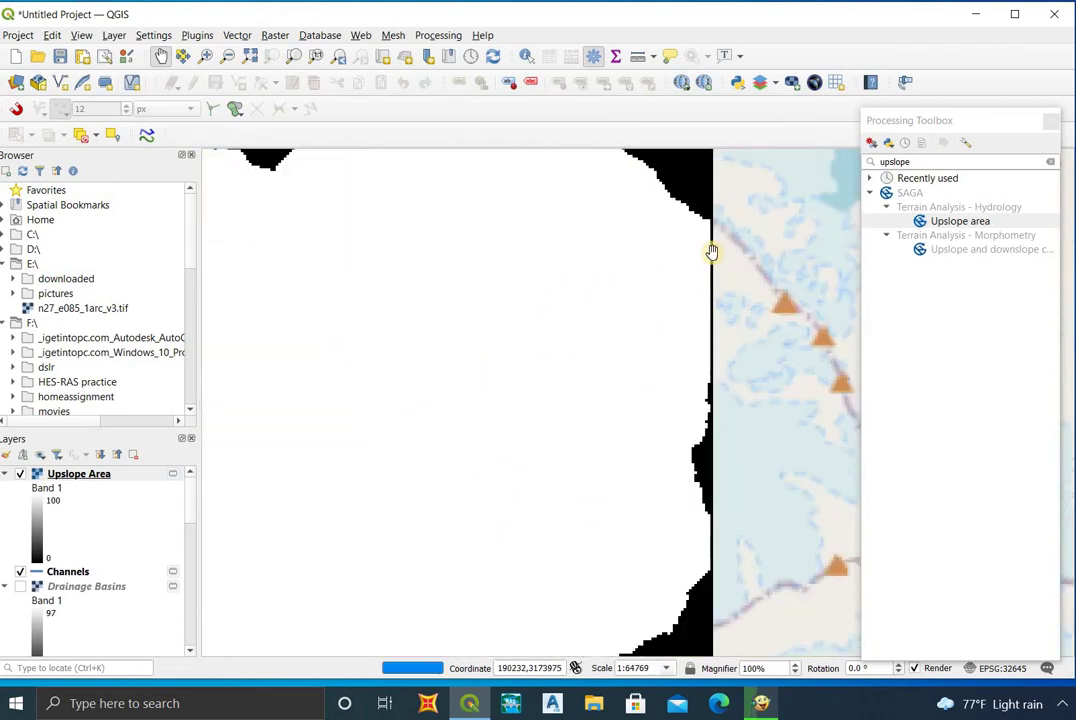
pyautogui.scroll(-3, 474, 194)
pyautogui.scroll(2, 434, 195)
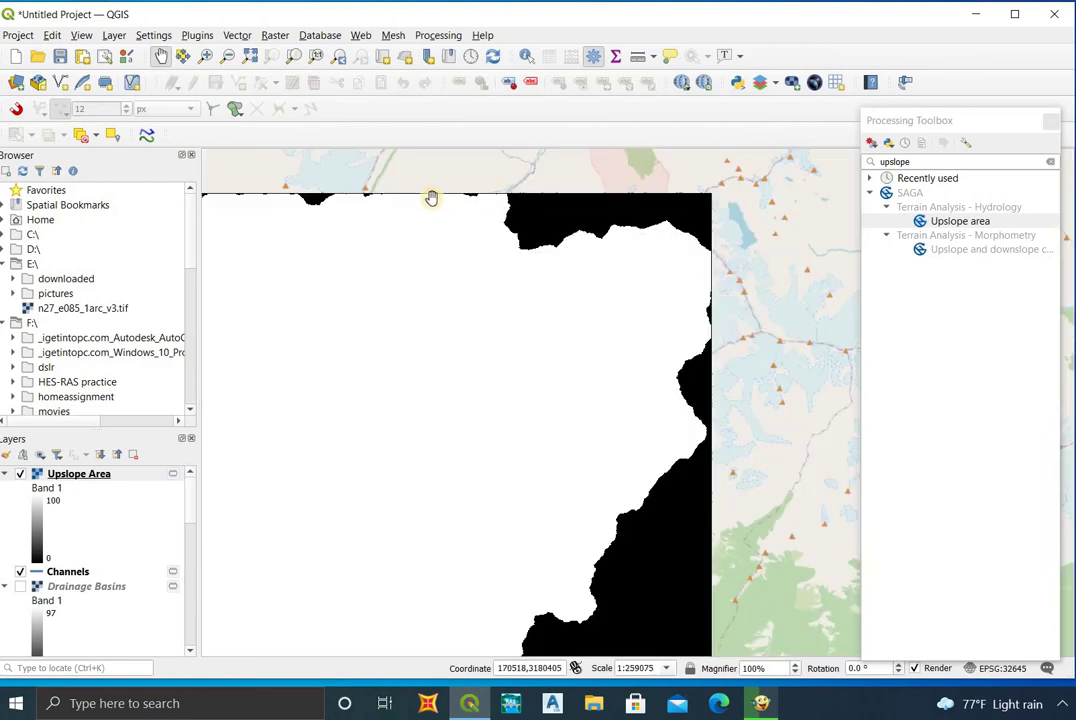
pyautogui.moveTo(435, 194); pyautogui.dragTo(438, 191)
pyautogui.scroll(2, 437, 192)
pyautogui.scroll(-4, 437, 192)
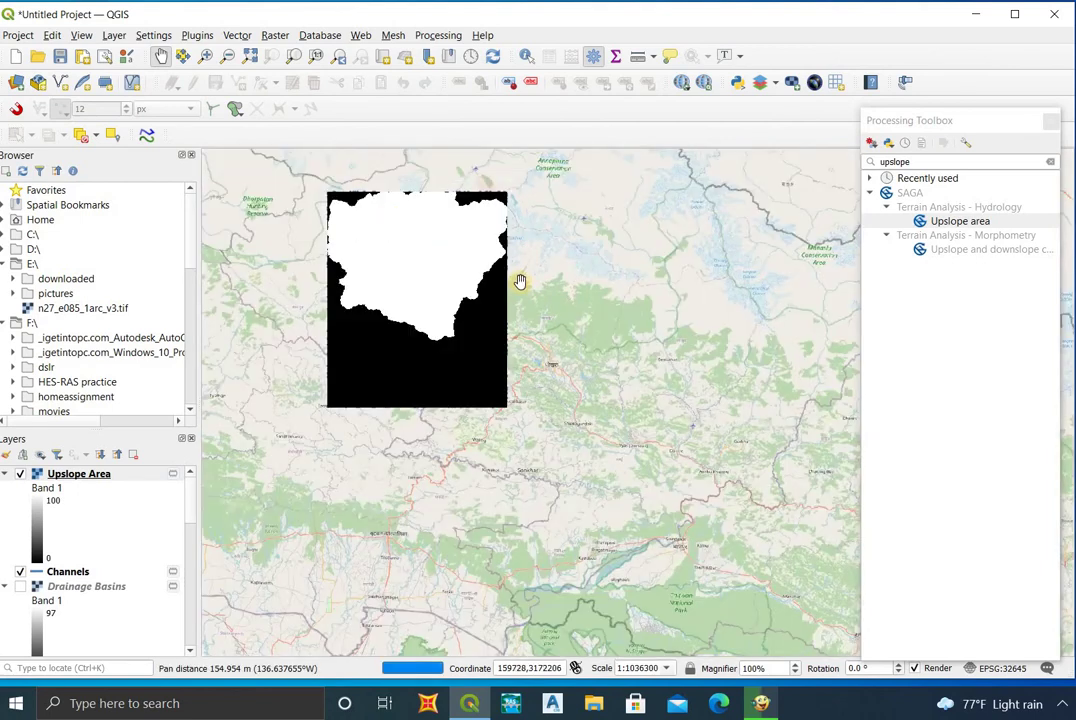
pyautogui.moveTo(326, 242); pyautogui.dragTo(456, 307)
pyautogui.scroll(3, 456, 307)
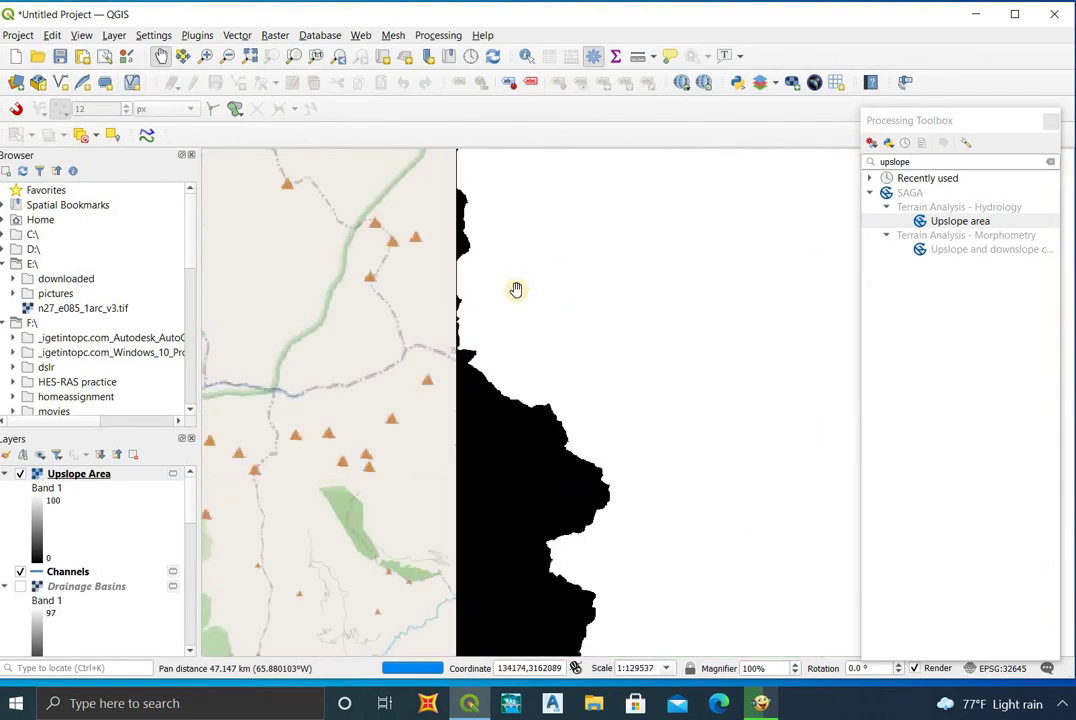
pyautogui.scroll(-2, 516, 290)
pyautogui.moveTo(734, 312); pyautogui.dragTo(610, 315)
pyautogui.scroll(-1, 607, 311)
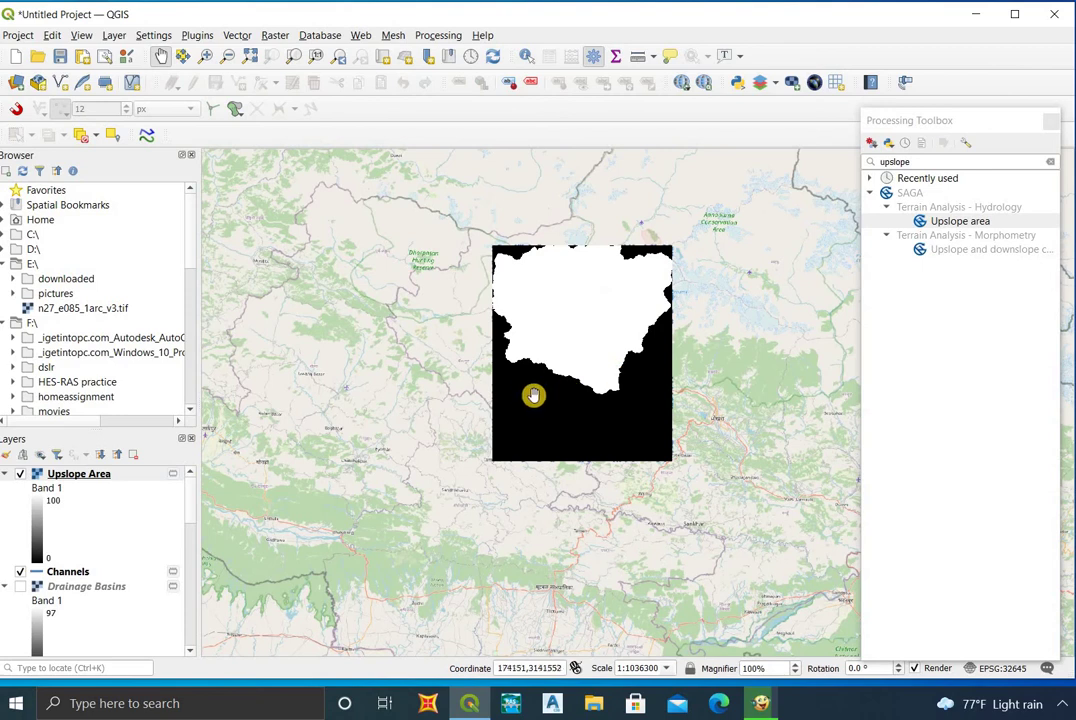
pyautogui.scroll(1, 564, 366)
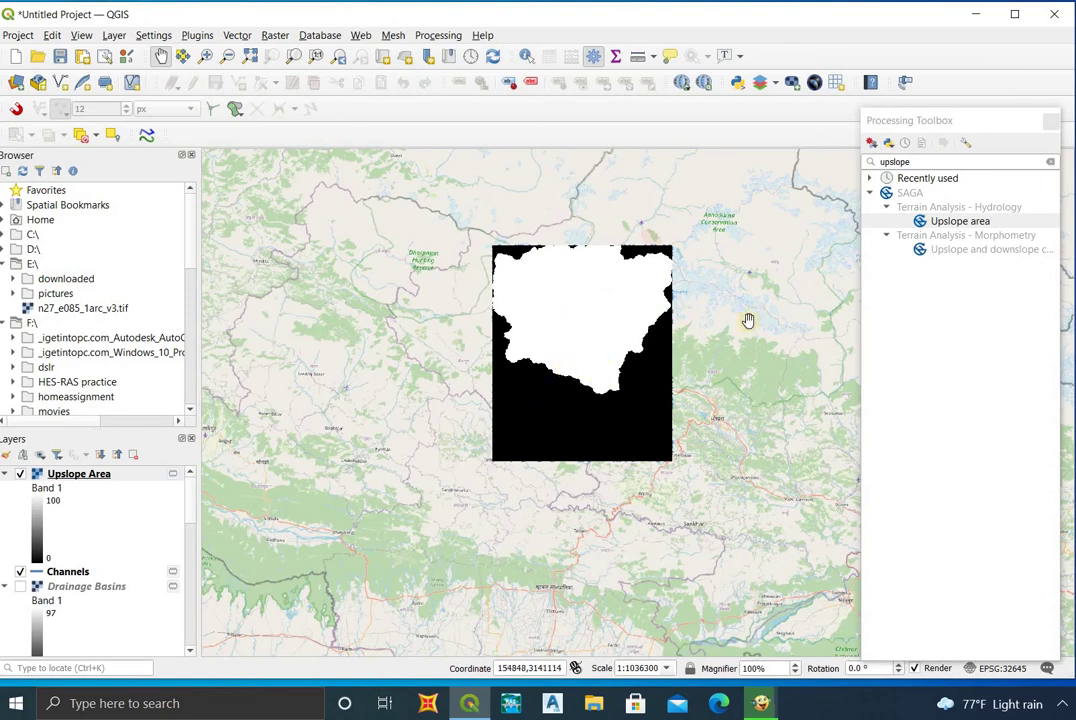
pyautogui.moveTo(607, 270); pyautogui.dragTo(591, 308)
pyautogui.scroll(-1, 591, 308)
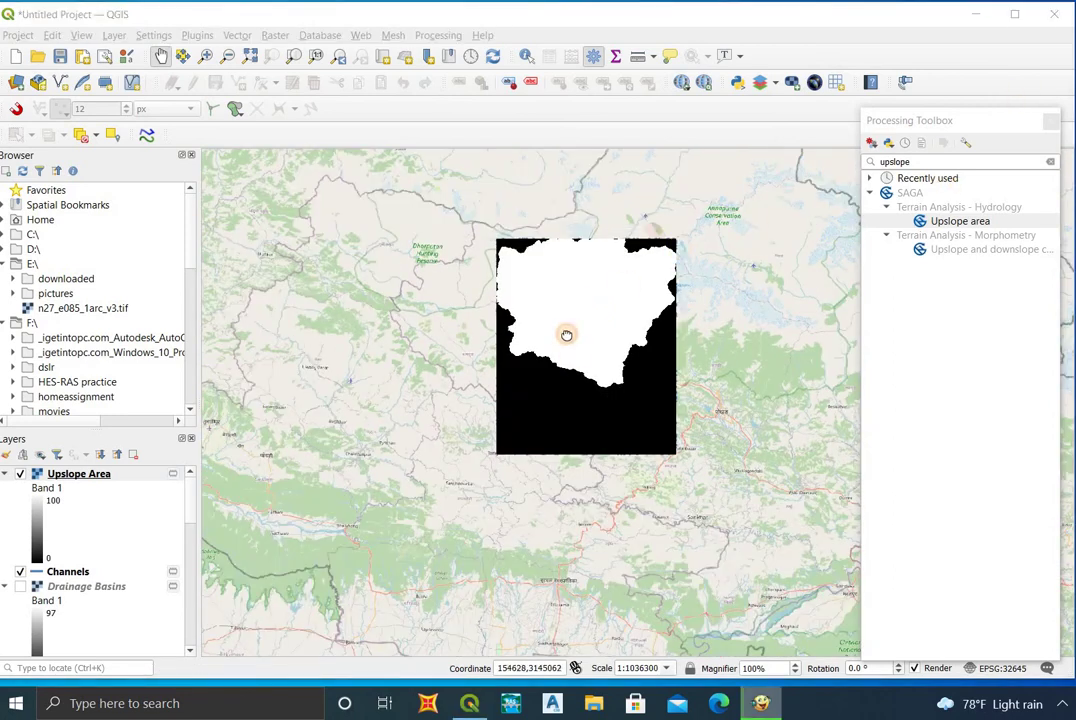
pyautogui.moveTo(569, 348); pyautogui.dragTo(564, 324)
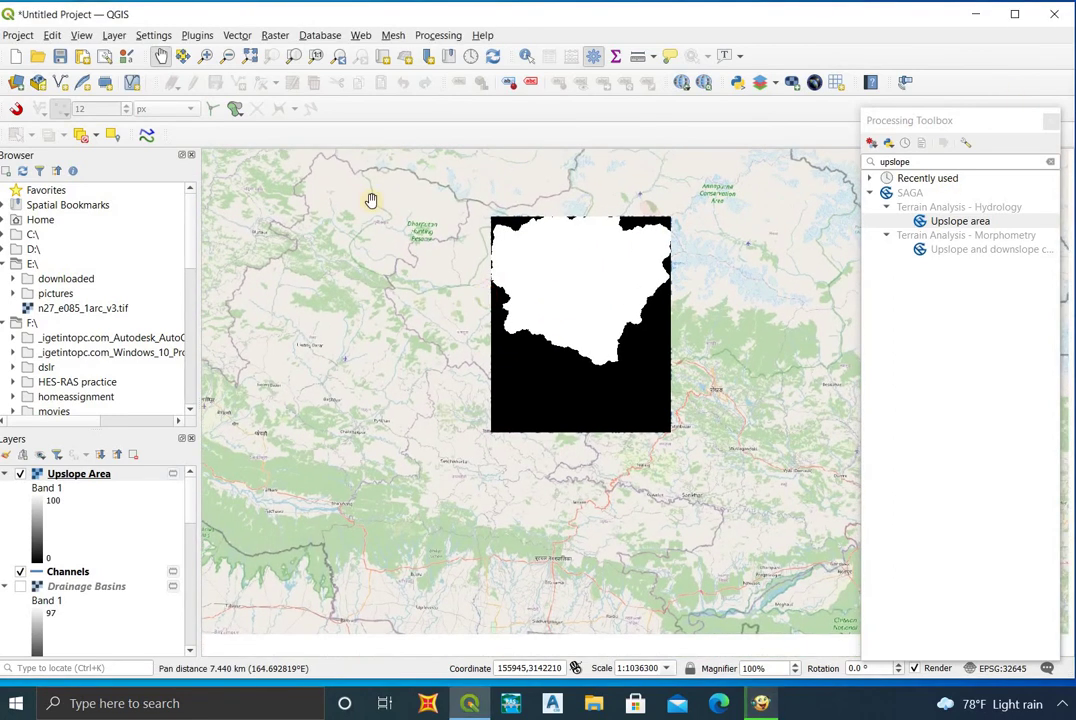
# - Polygonize band 1 of the Upslope Area raster into a temporary vector layer with the field DN, and close the tool
pyautogui.click(268, 37)
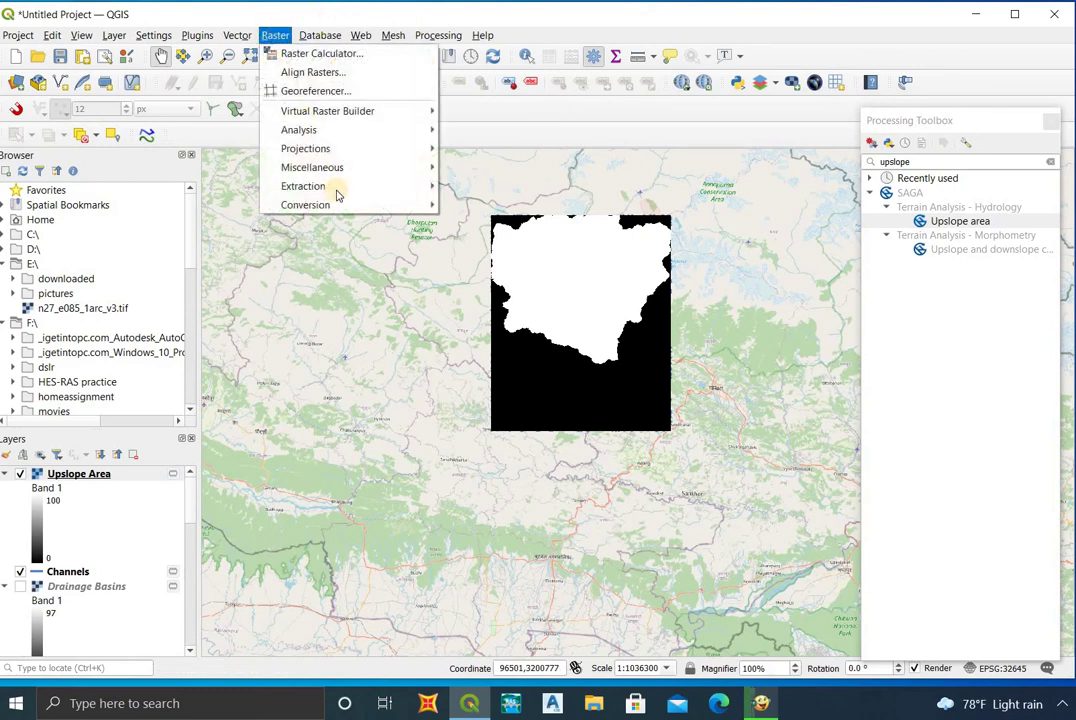
pyautogui.click(272, 36)
pyautogui.click(274, 36)
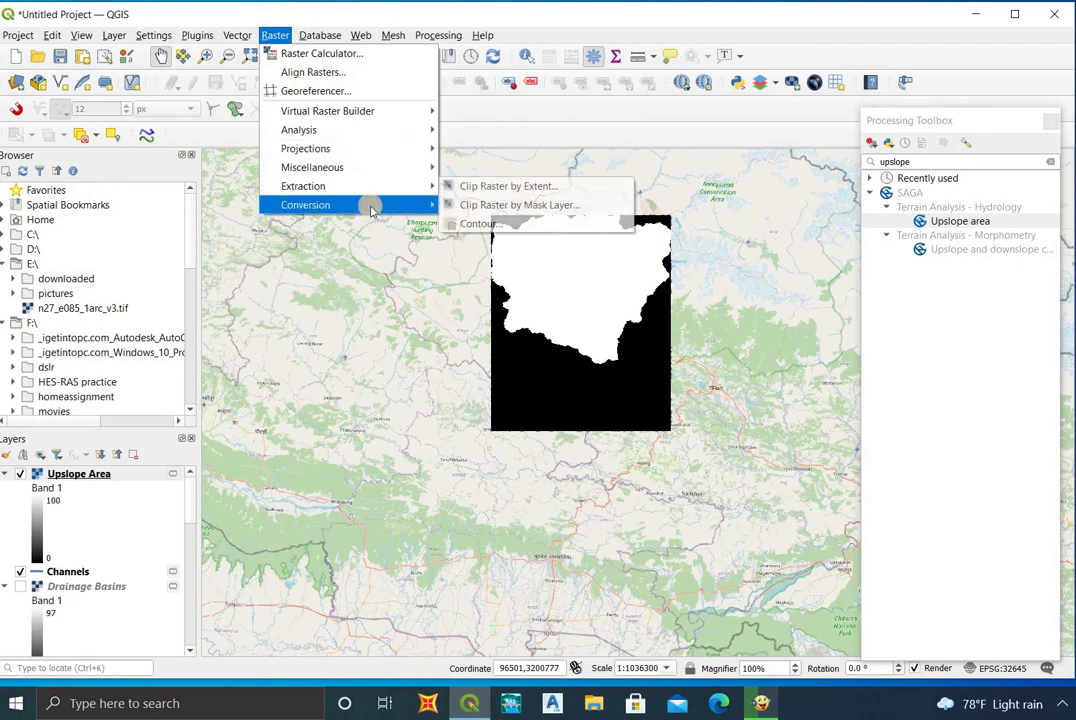
pyautogui.moveTo(372, 210)
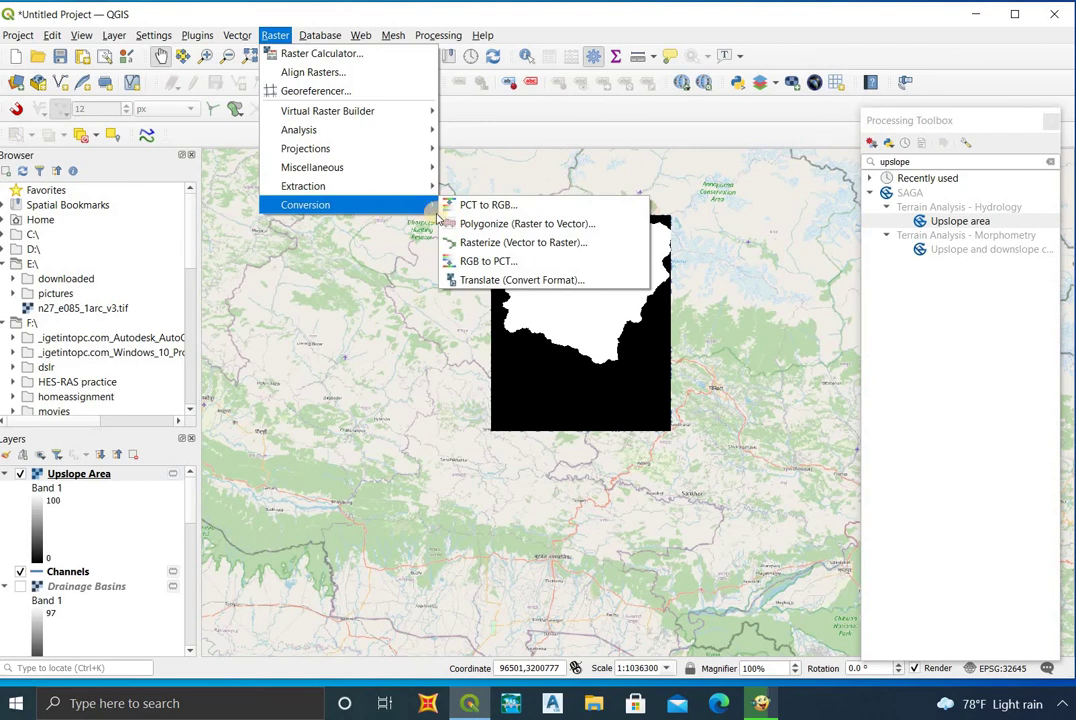
pyautogui.click(486, 226)
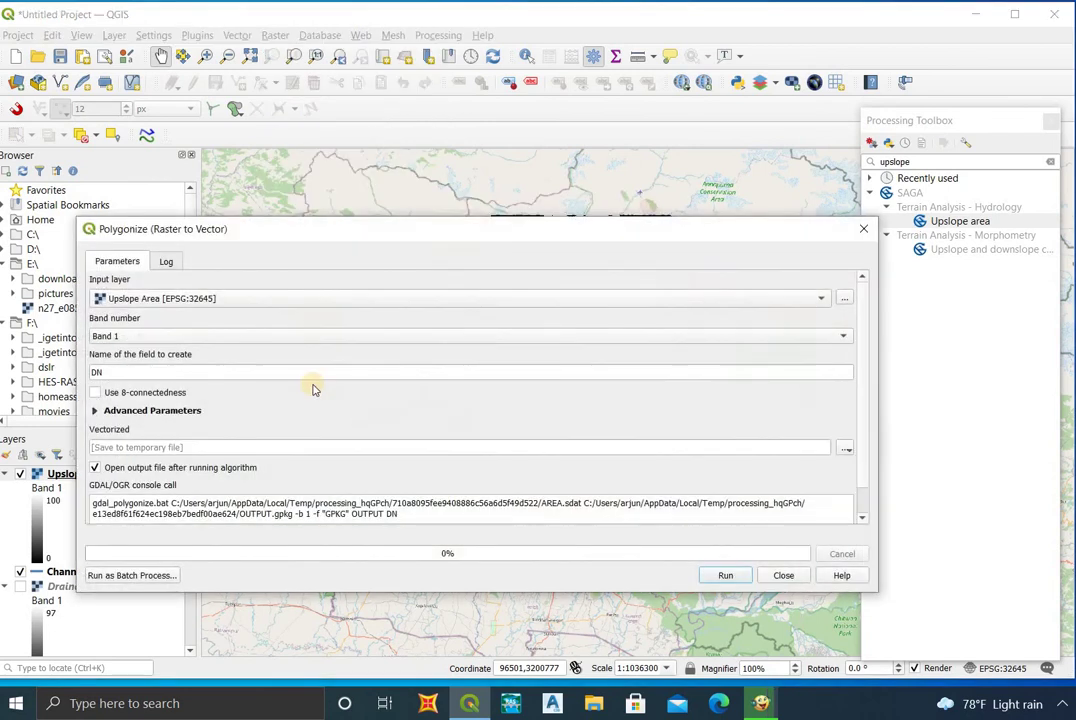
pyautogui.click(240, 305)
pyautogui.click(211, 302)
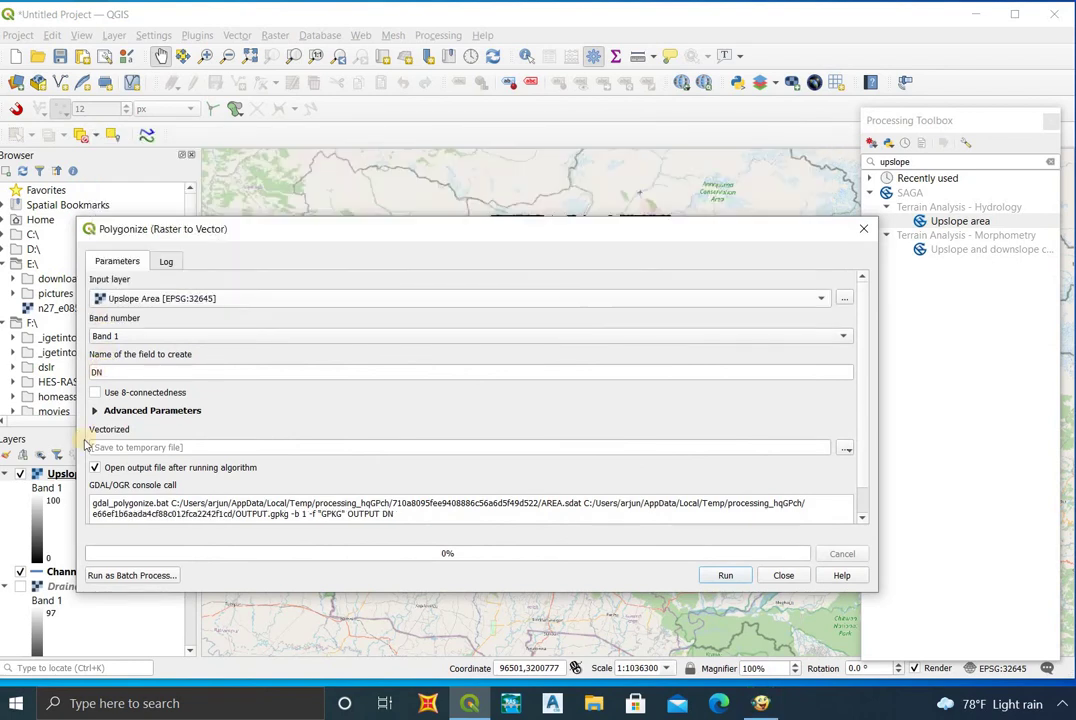
pyautogui.click(725, 575)
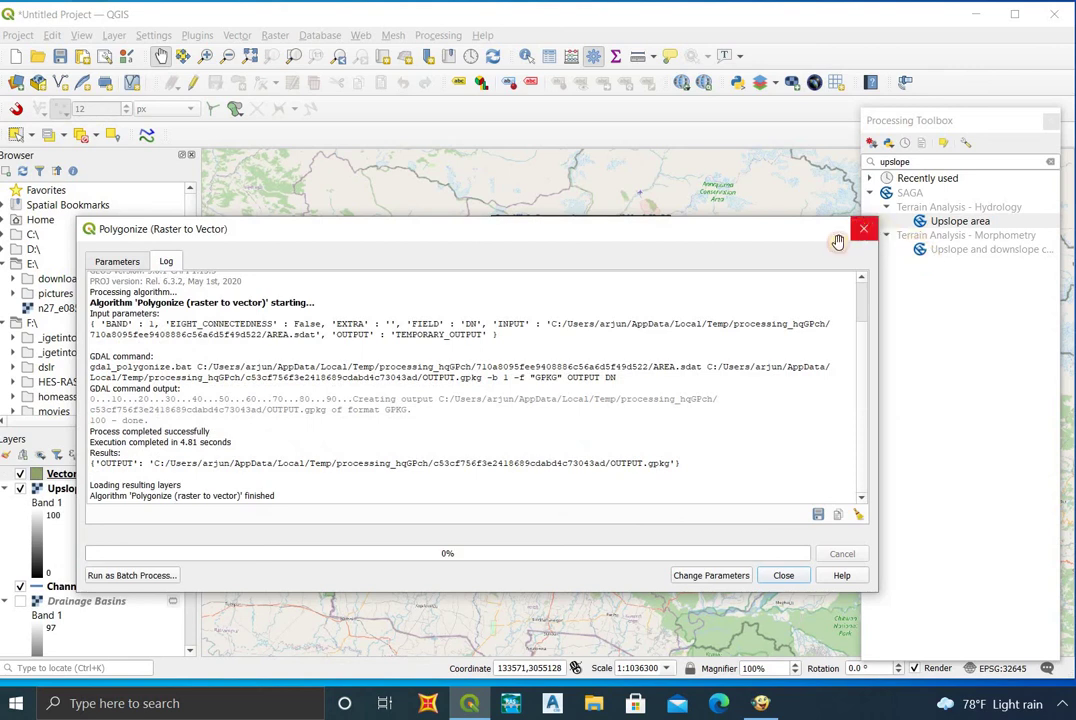
pyautogui.click(864, 228)
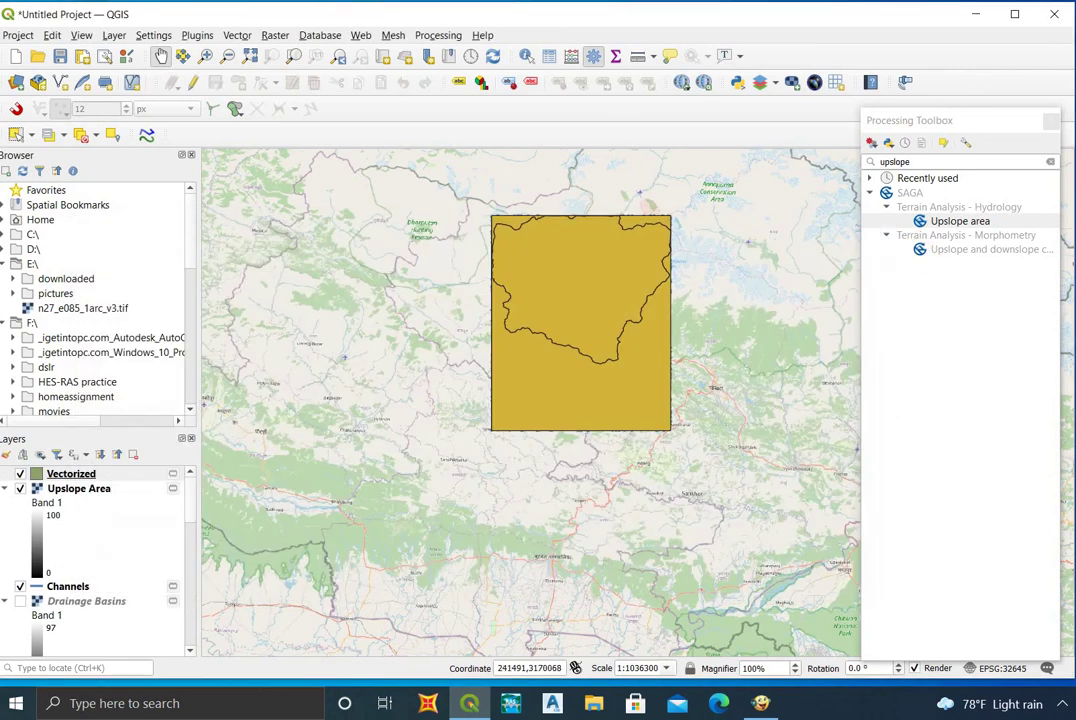
# - Hide the Upslope Area raster and check the catchment outline in the Vectorized layer
pyautogui.click(19, 488)
pyautogui.moveTo(600, 264); pyautogui.dragTo(600, 336)
pyautogui.scroll(1, 603, 355)
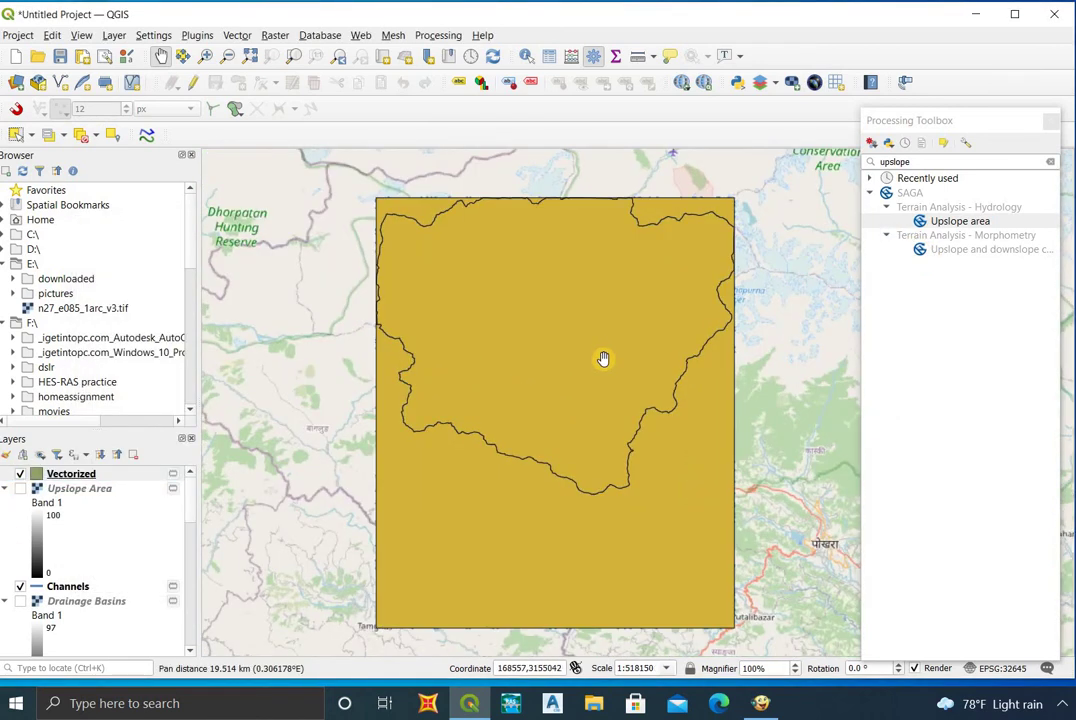
pyautogui.scroll(1, 603, 358)
pyautogui.scroll(-1, 604, 356)
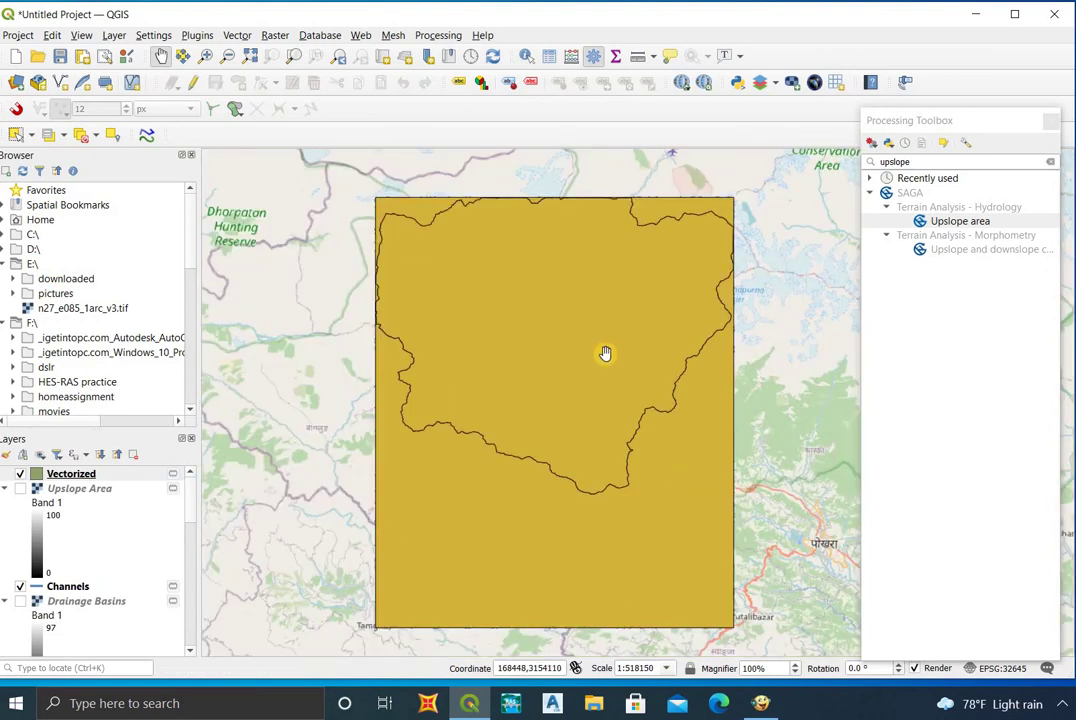
pyautogui.scroll(-1, 605, 353)
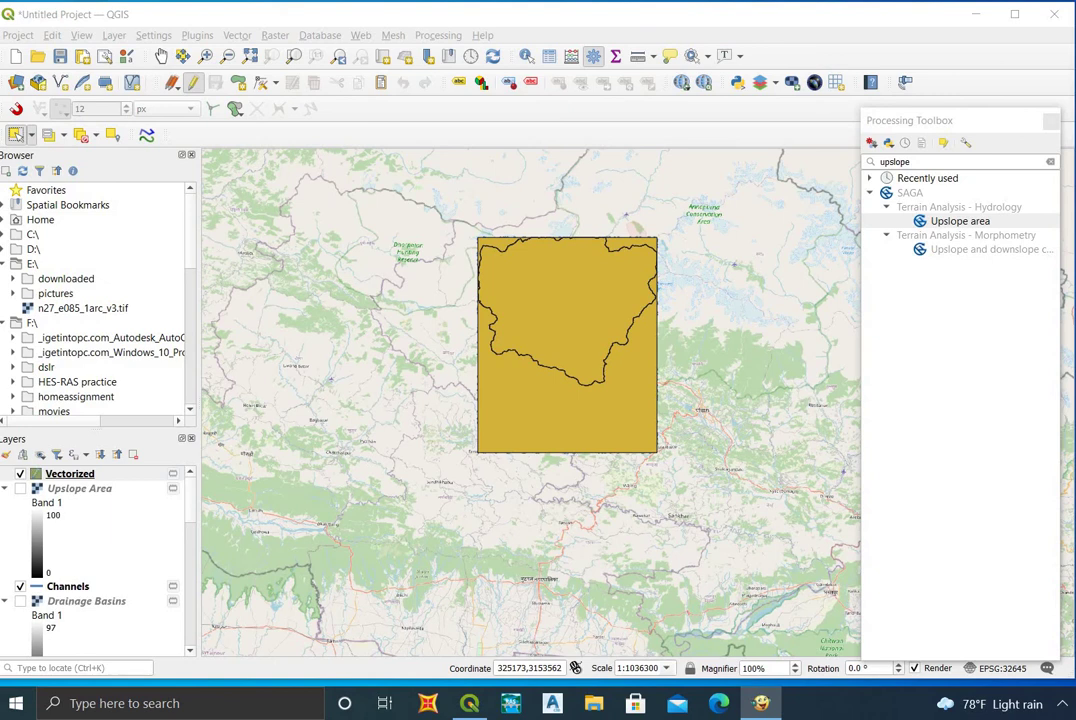
# - Select the polygon surrounding the catchment in the Vectorized layer and delete it, keeping only the catchment polygon
pyautogui.click(17, 139)
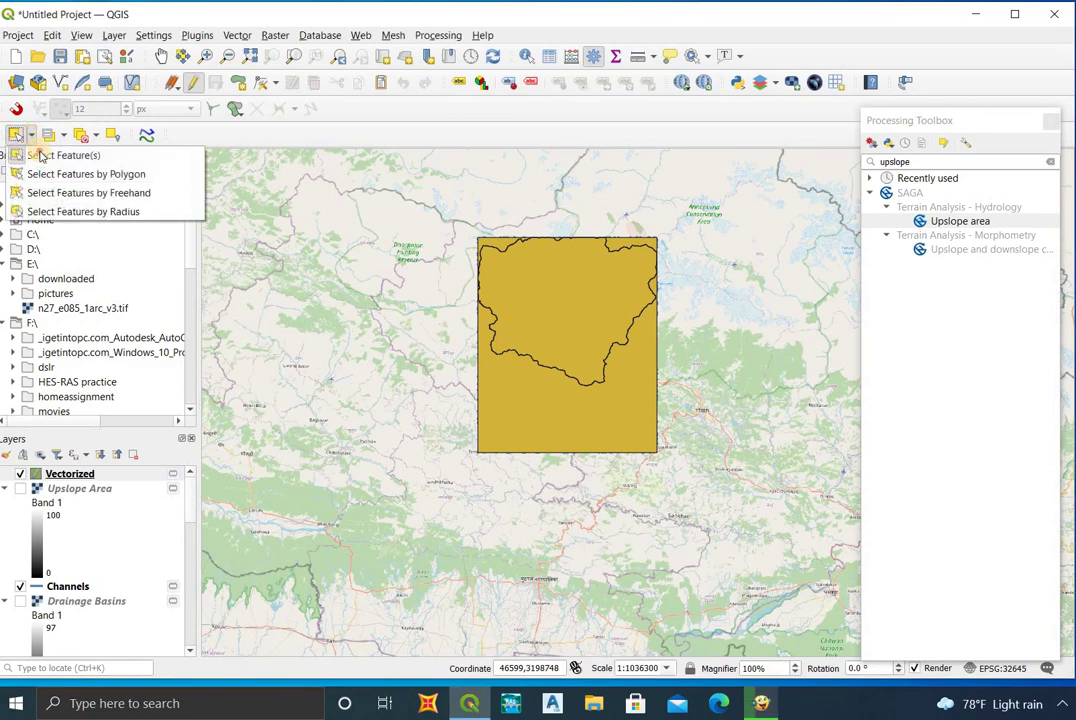
pyautogui.click(583, 325)
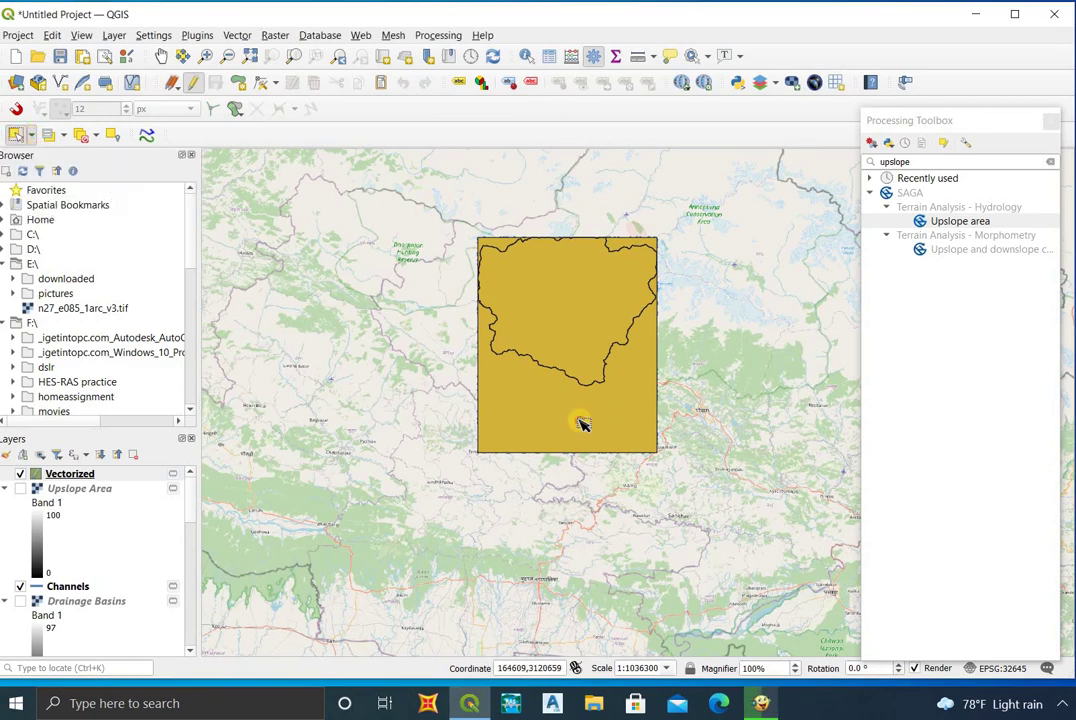
pyautogui.click(583, 424)
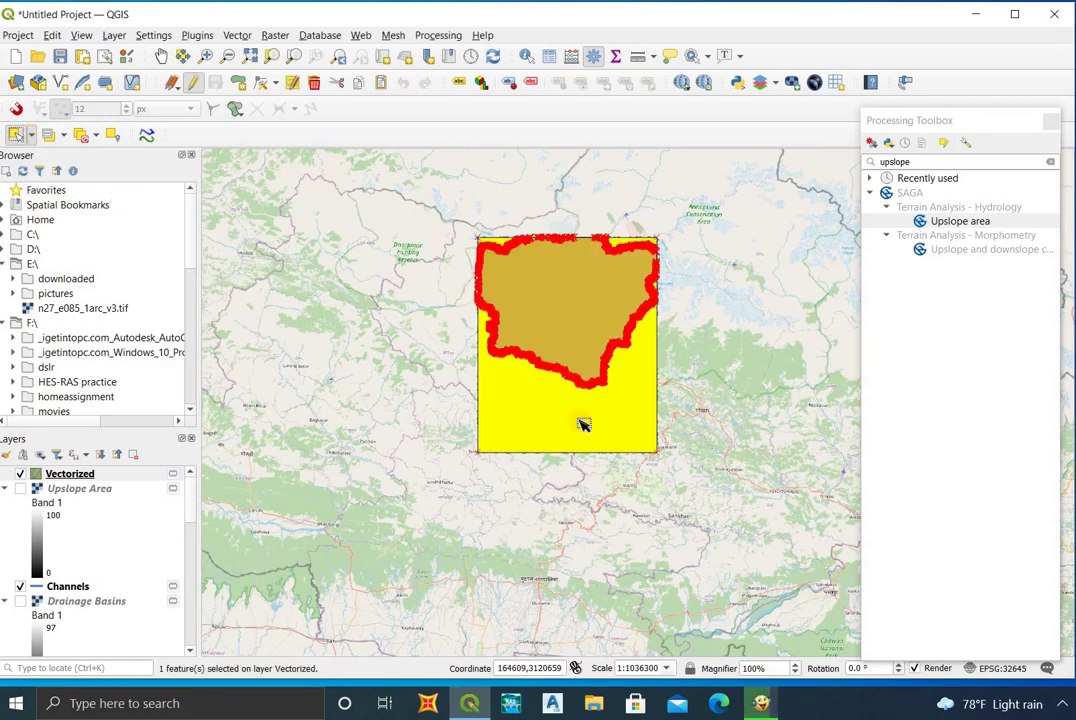
pyautogui.press('Delete')
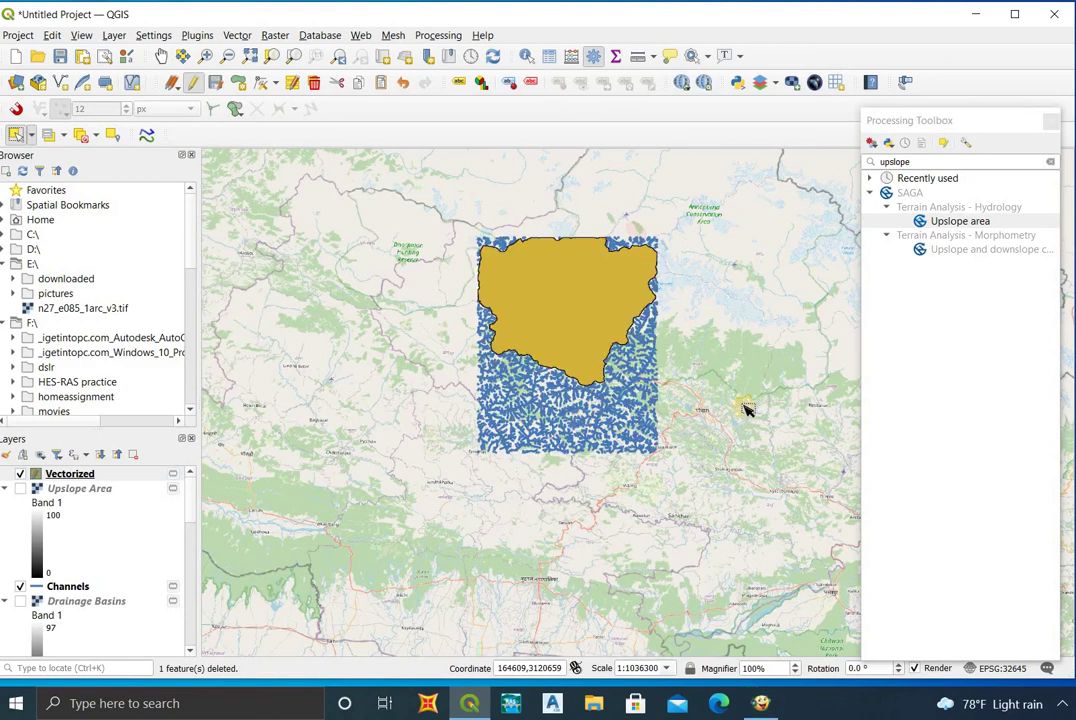
pyautogui.click(761, 703)
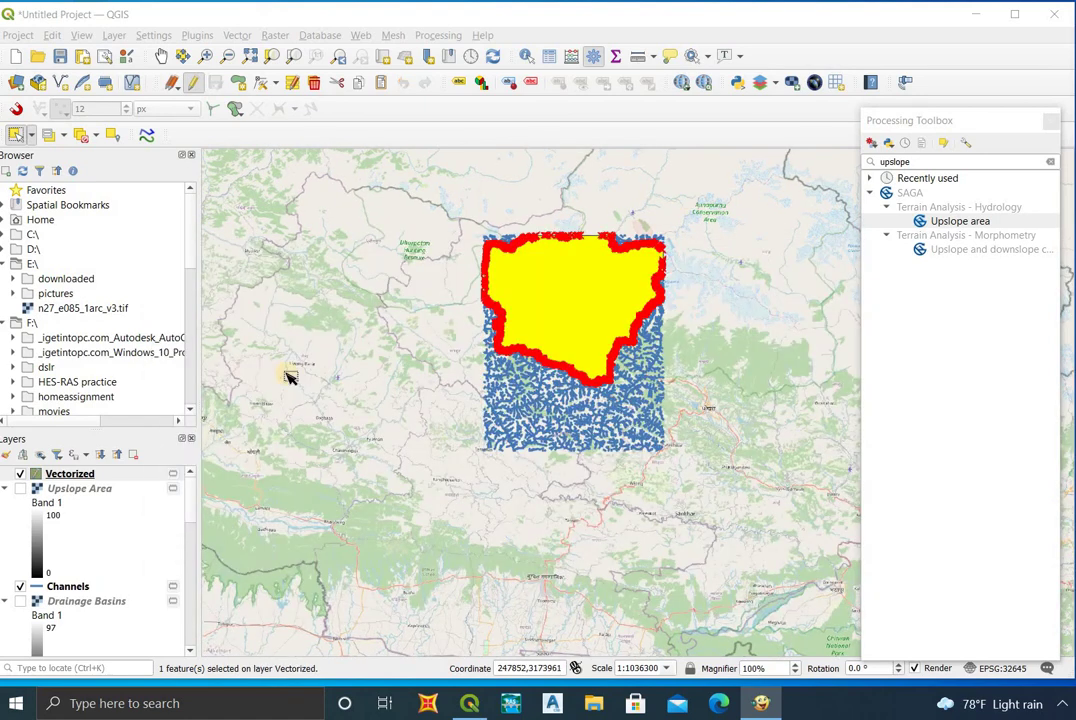
# - Open the field calculator from the Vectorized layer's attribute table and define a virtual whole-number field named catchment area
pyautogui.rightClick(76, 473)
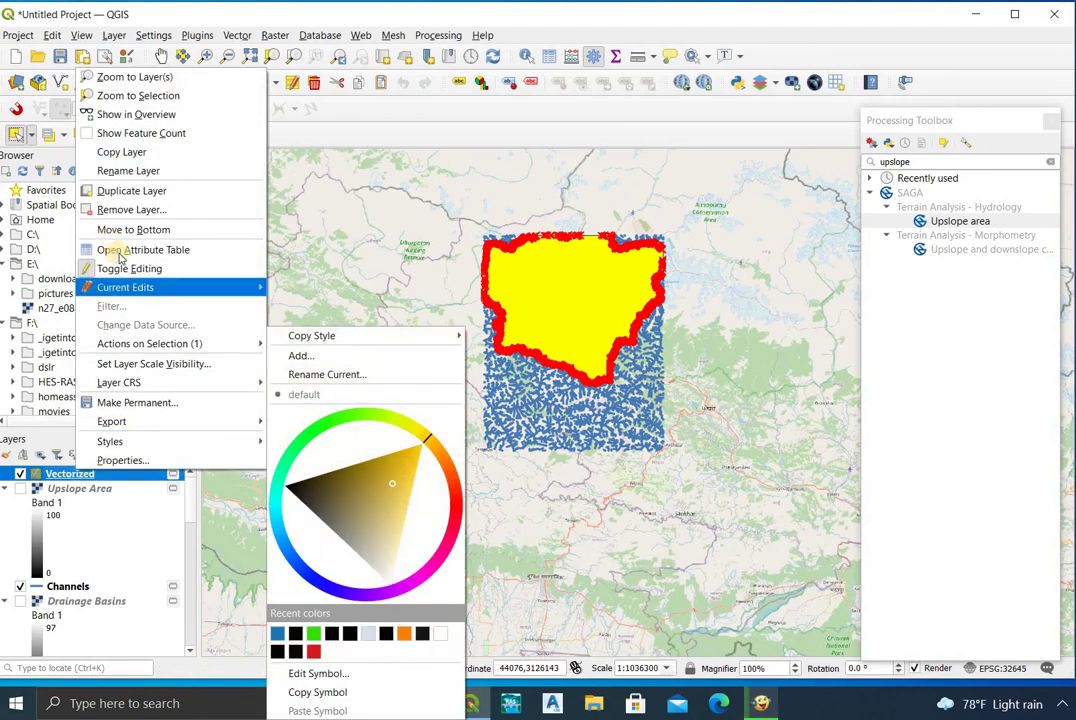
pyautogui.rightClick(57, 473)
pyautogui.click(240, 251)
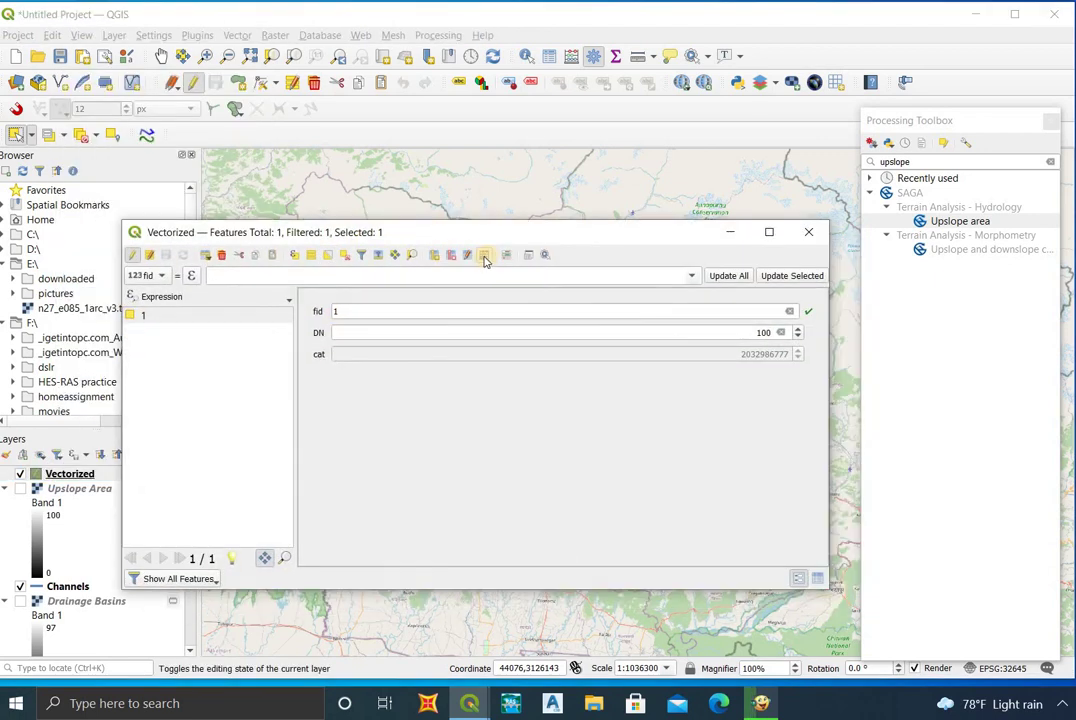
pyautogui.click(484, 257)
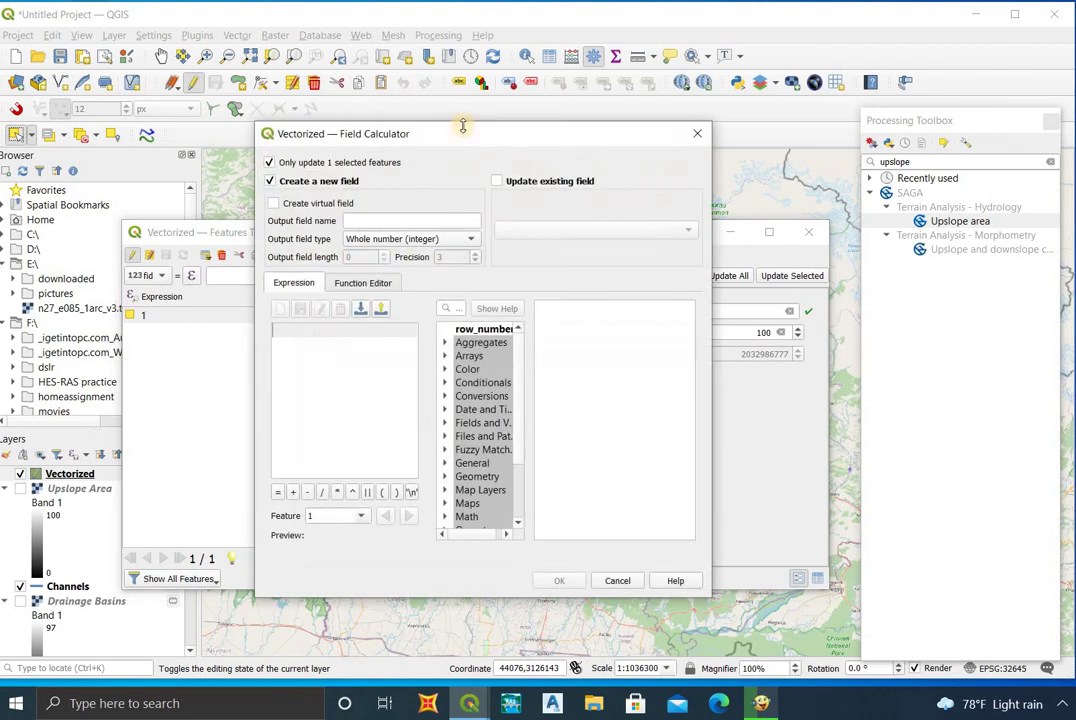
pyautogui.click(276, 204)
pyautogui.click(366, 220)
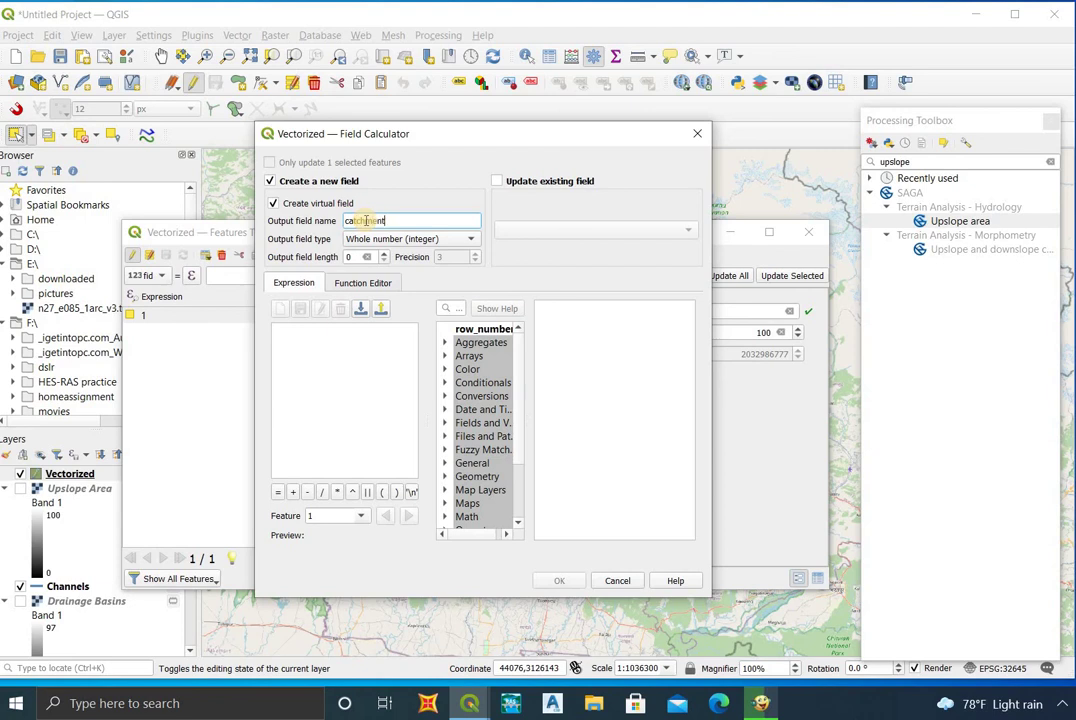
# - Enter $area as the expression for the catchment area field and create the field
pyautogui.click(299, 342)
pyautogui.write('$ ')
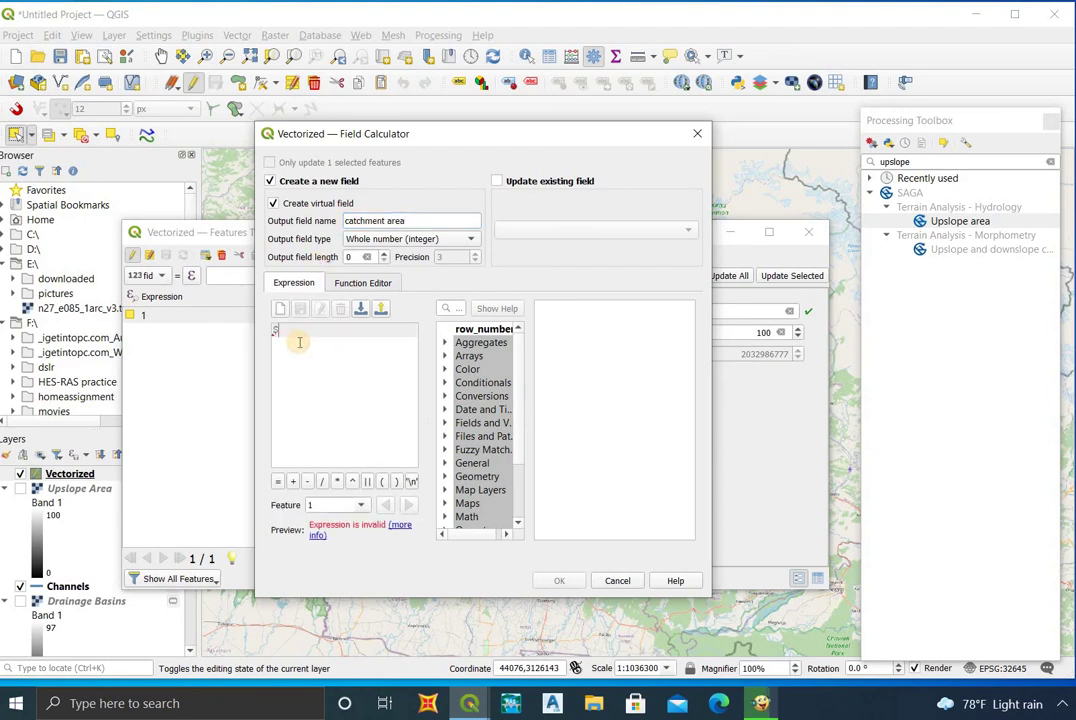
pyautogui.write('area')
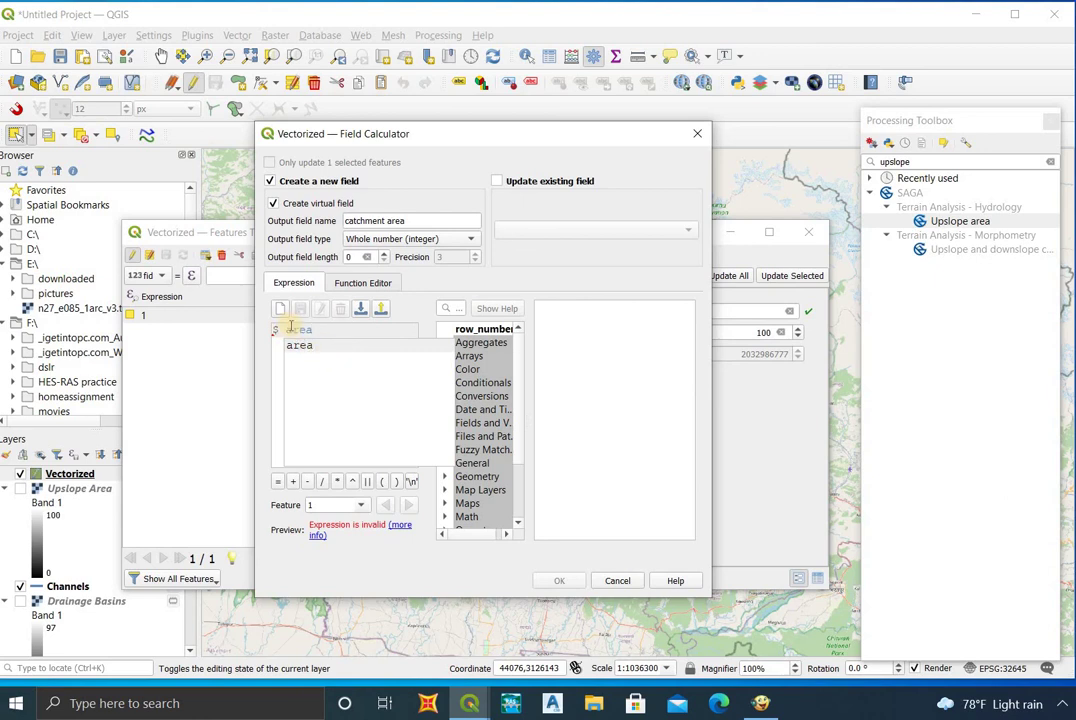
pyautogui.click(285, 329)
pyautogui.press('BackSpace')
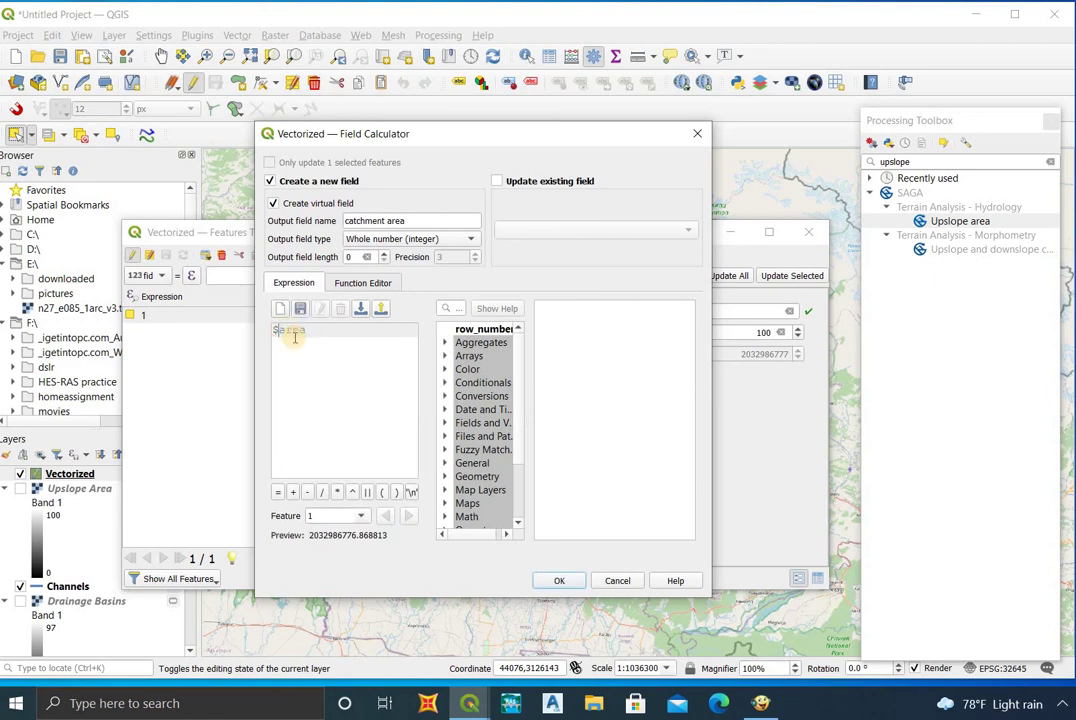
pyautogui.click(563, 581)
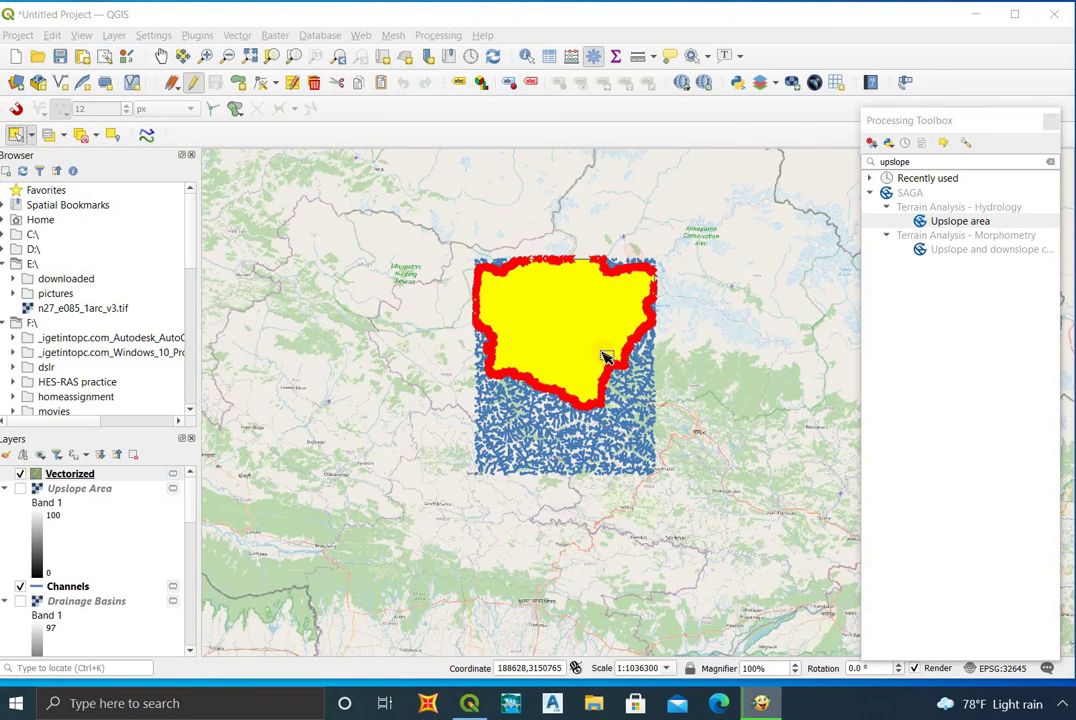
# - Compare the catchment polygon with the Upslope Area raster, and hide both layers to view the channel network around Bāglung
pyautogui.scroll(1, 610, 352)
pyautogui.scroll(-2, 603, 352)
pyautogui.click(60, 473)
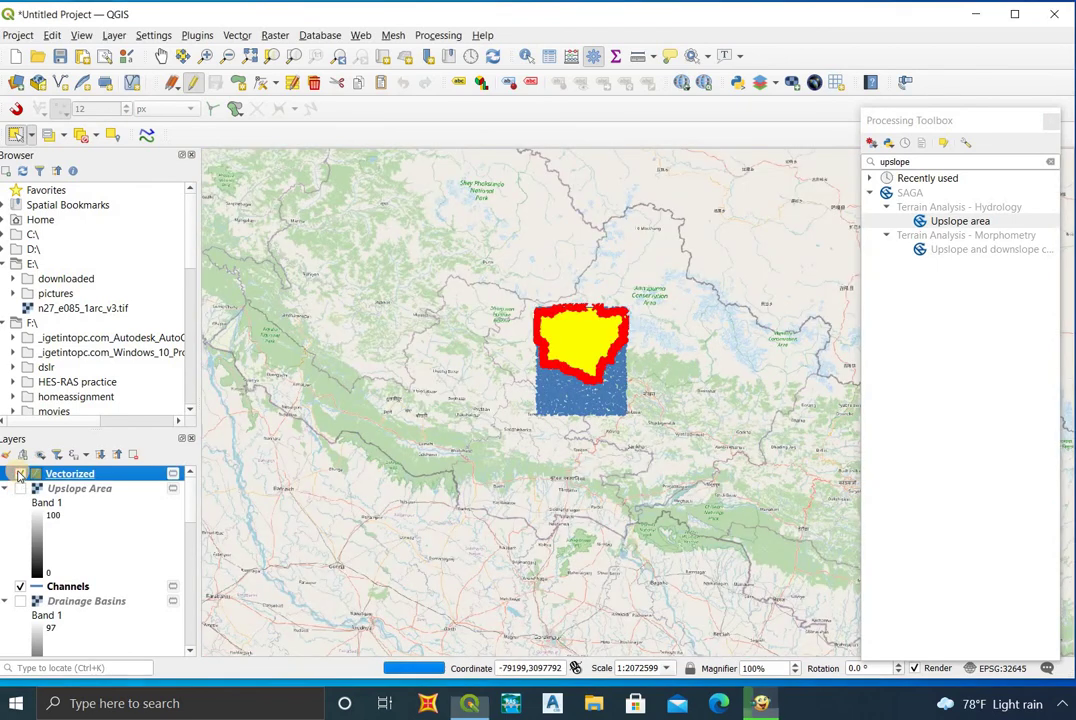
pyautogui.click(20, 488)
pyautogui.click(20, 473)
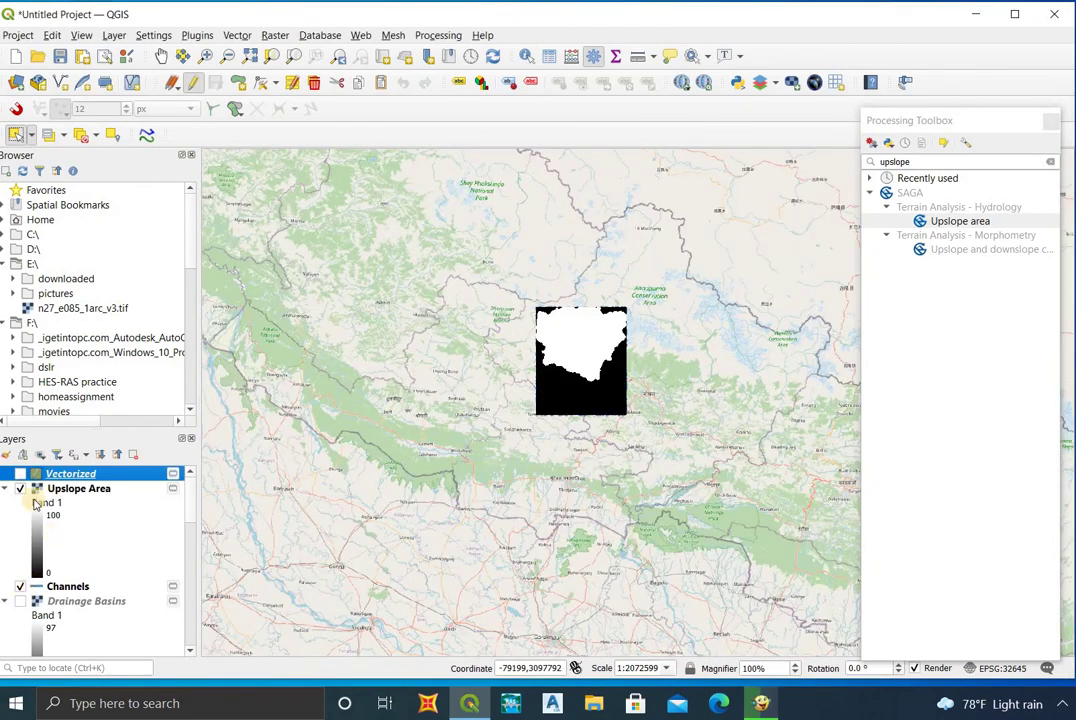
pyautogui.scroll(4, 576, 370)
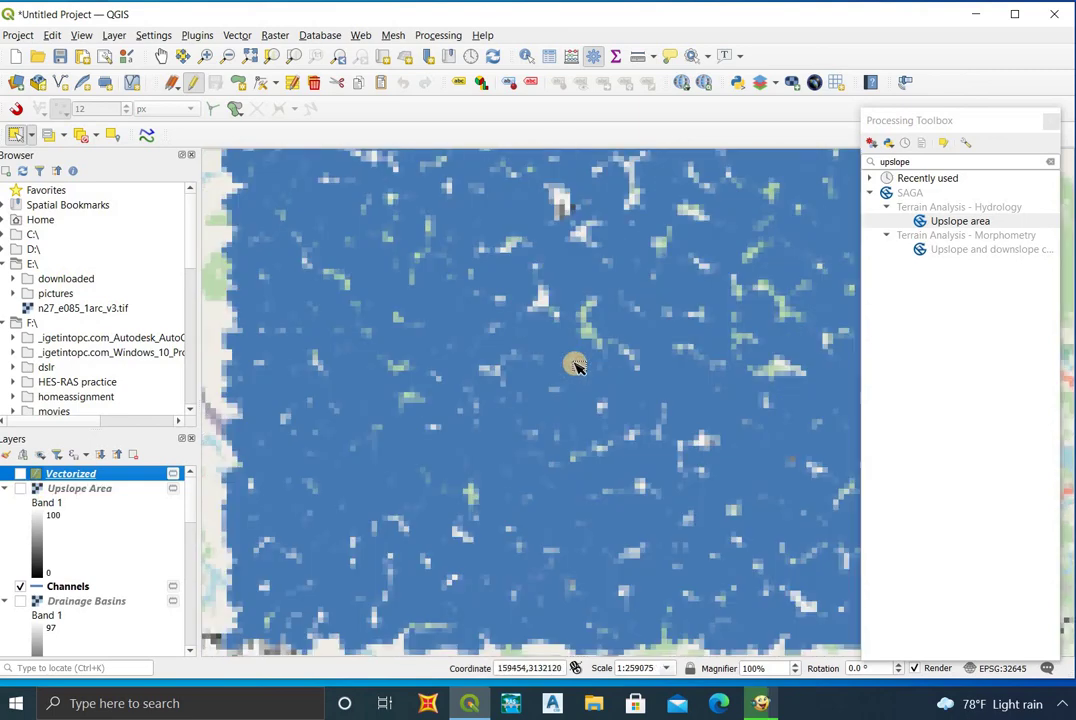
pyautogui.scroll(-1, 576, 367)
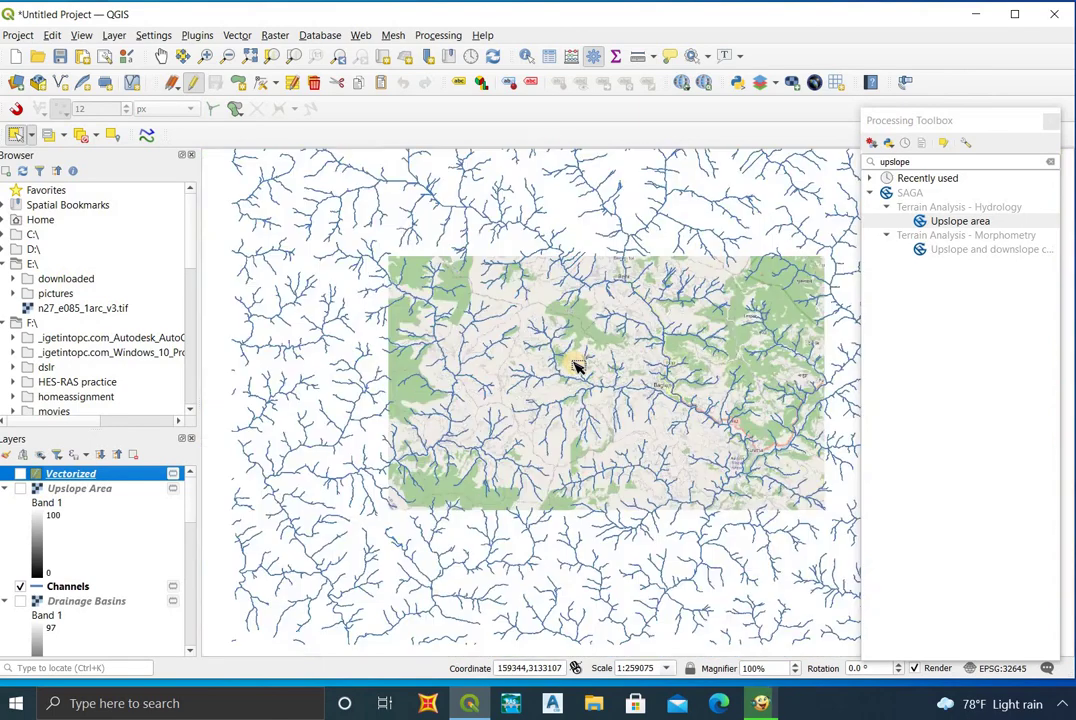